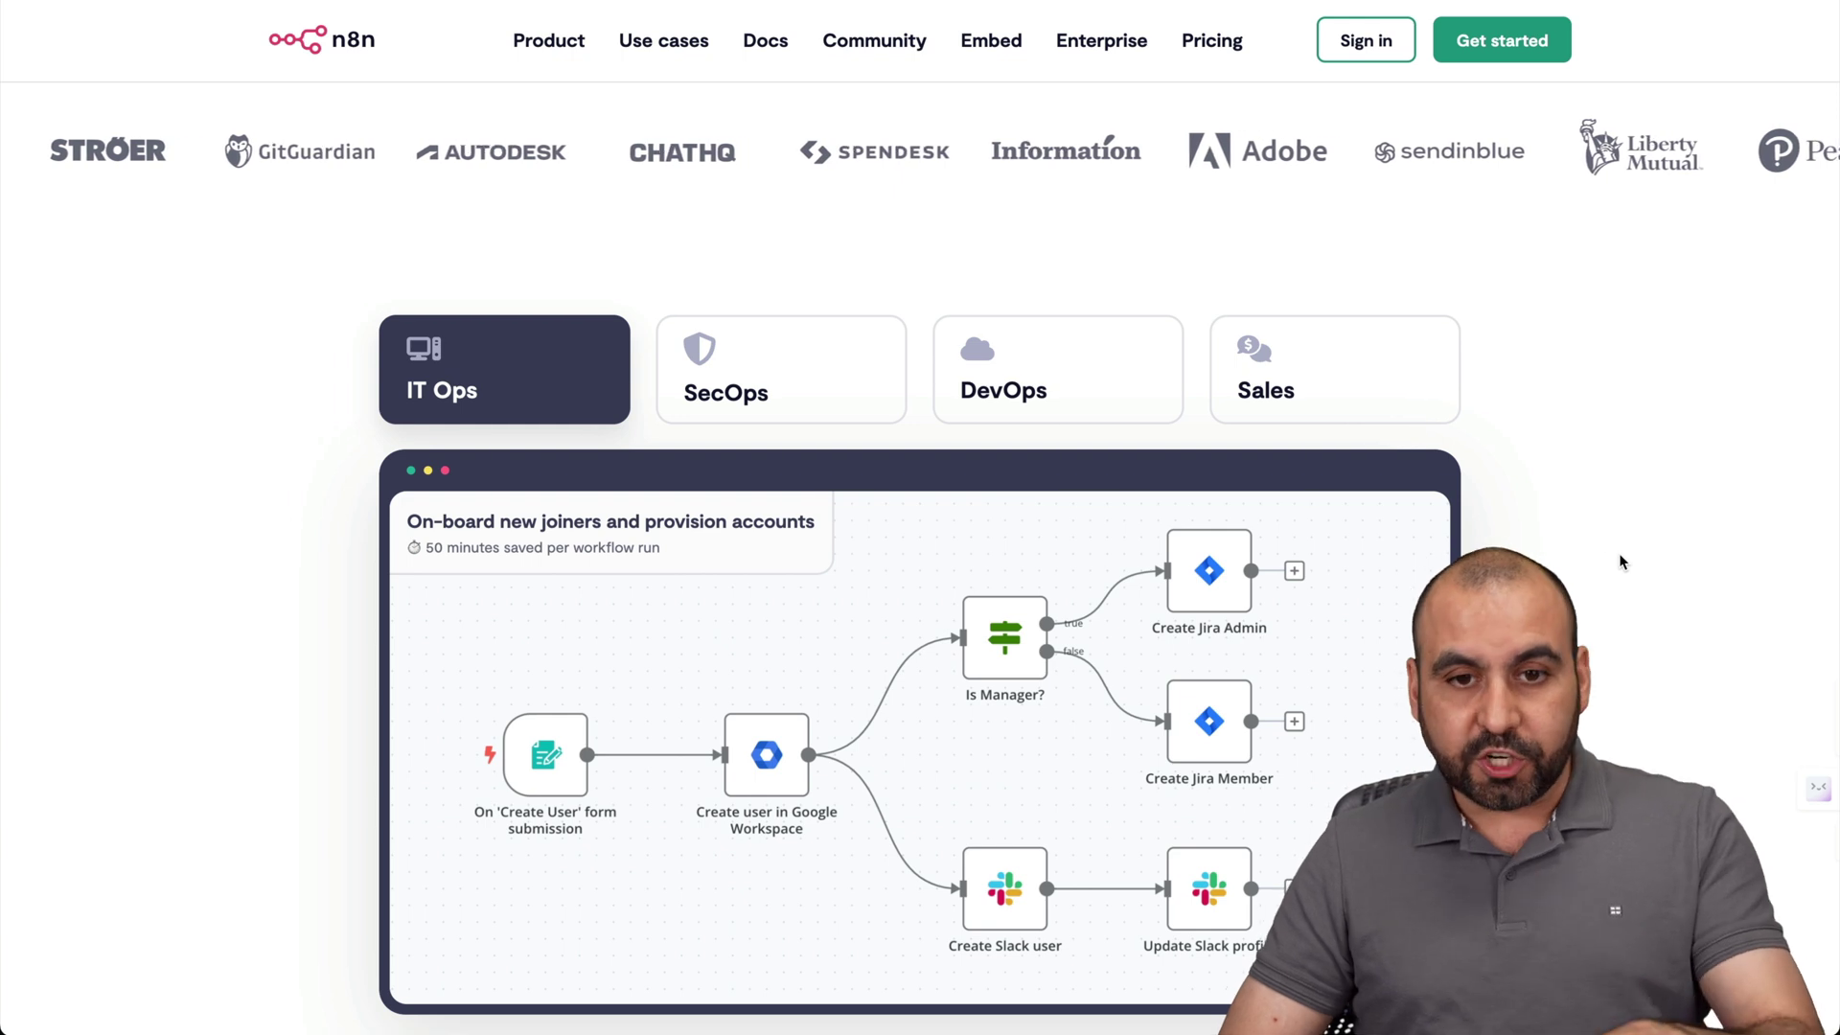
Review n8n's pricing plans, highlighting the Starter plan's 'Hosted by n8n' note.
{"action": "left_click", "coordinate": [1214, 41]}
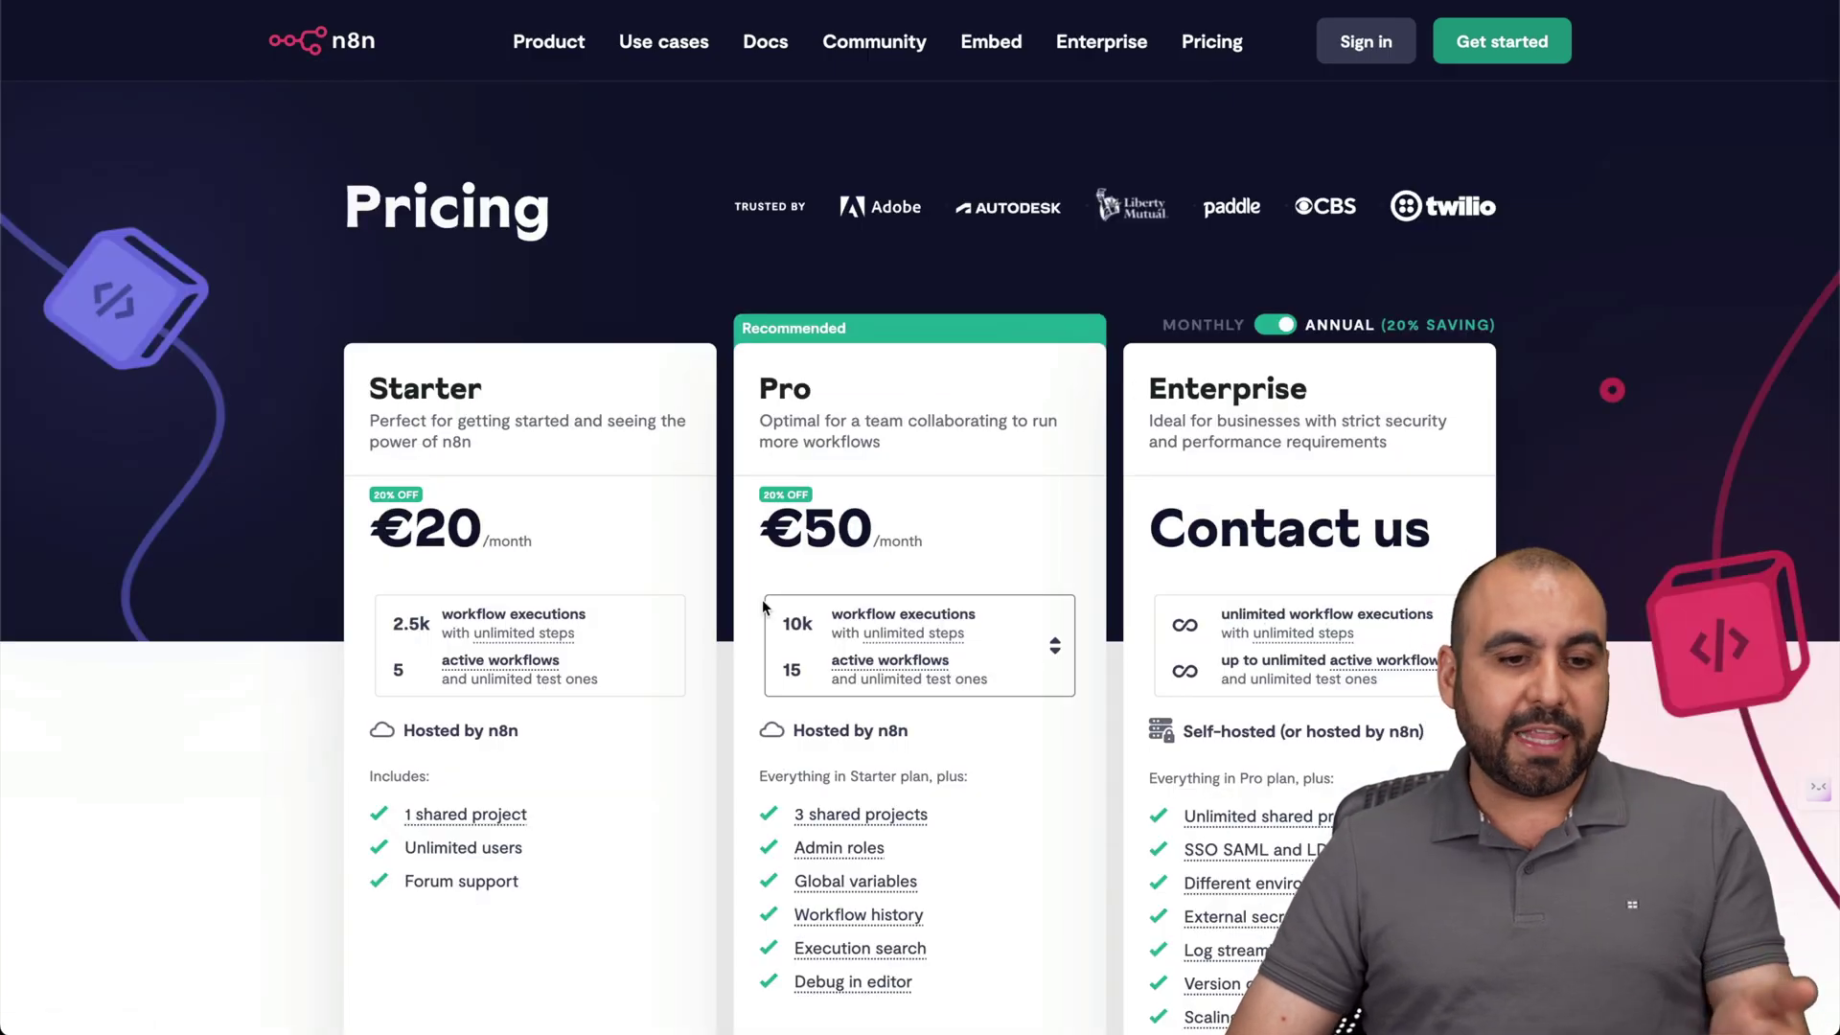
{"action": "scroll", "coordinate": [622, 380], "scroll_direction": "down", "scroll_amount": 2}
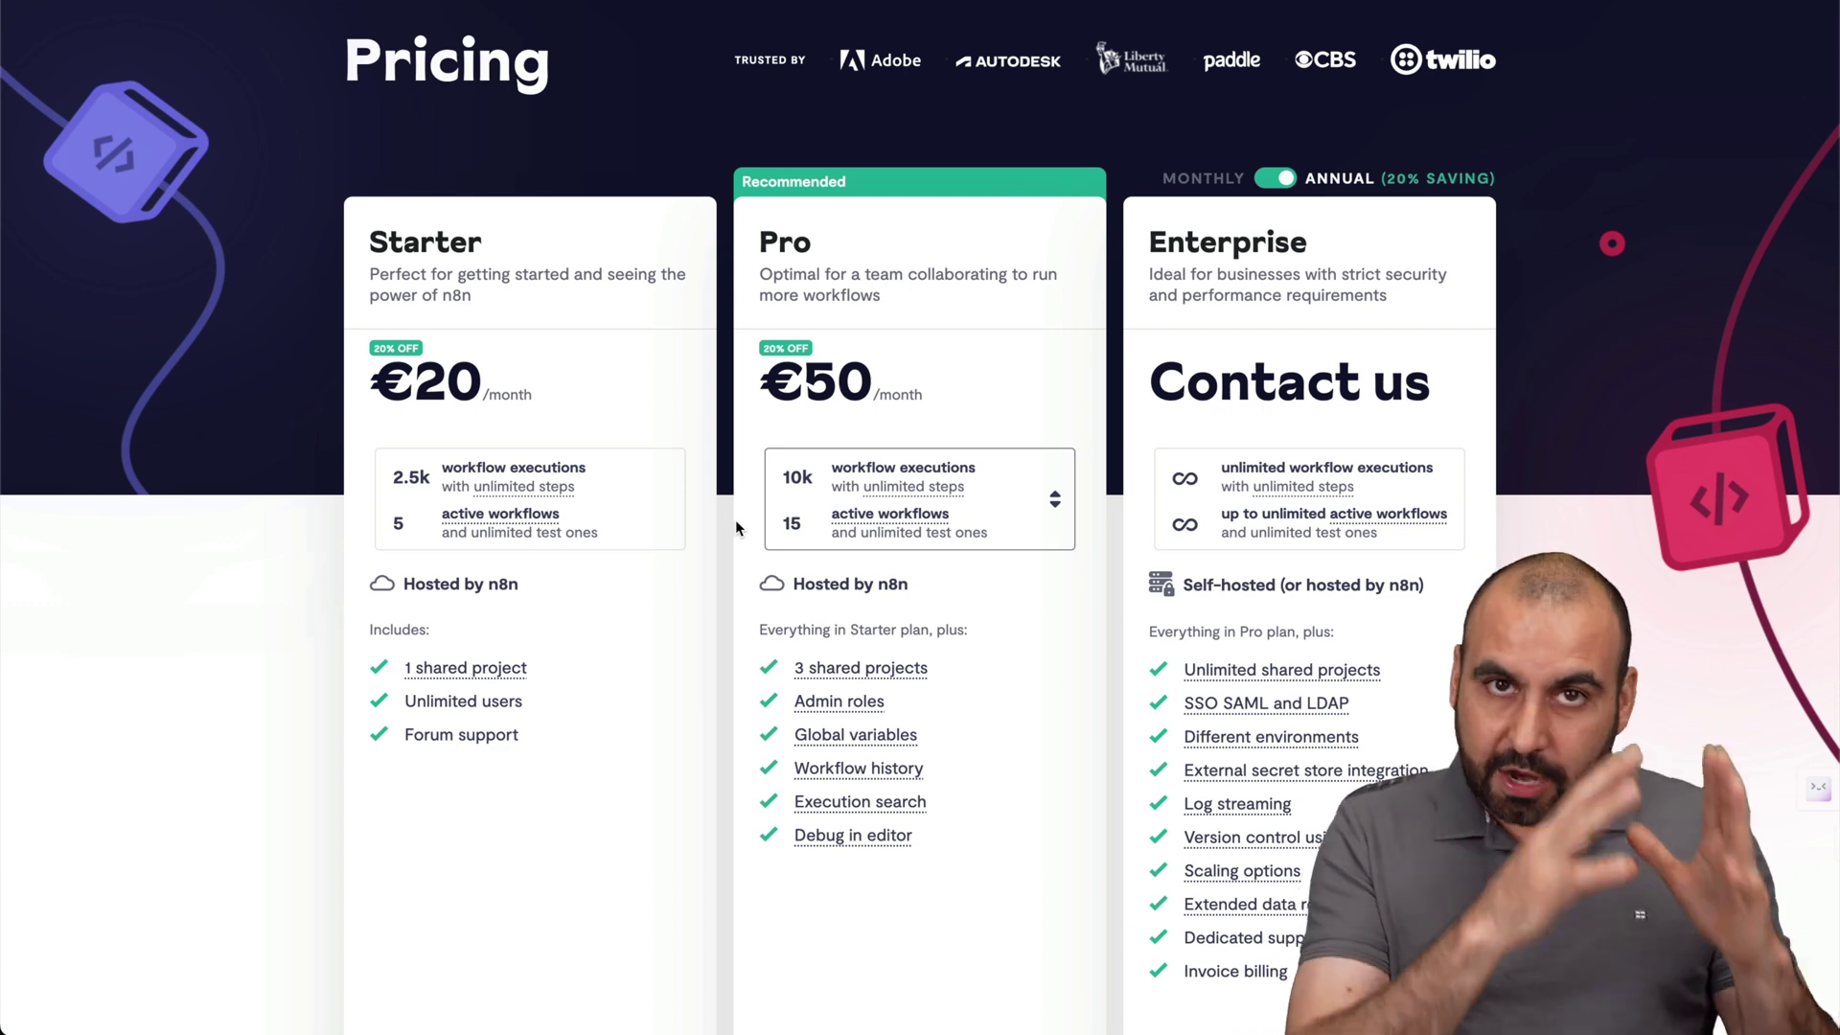
{"action": "left_click_drag", "start_coordinate": [403, 583], "coordinate": [522, 583]}
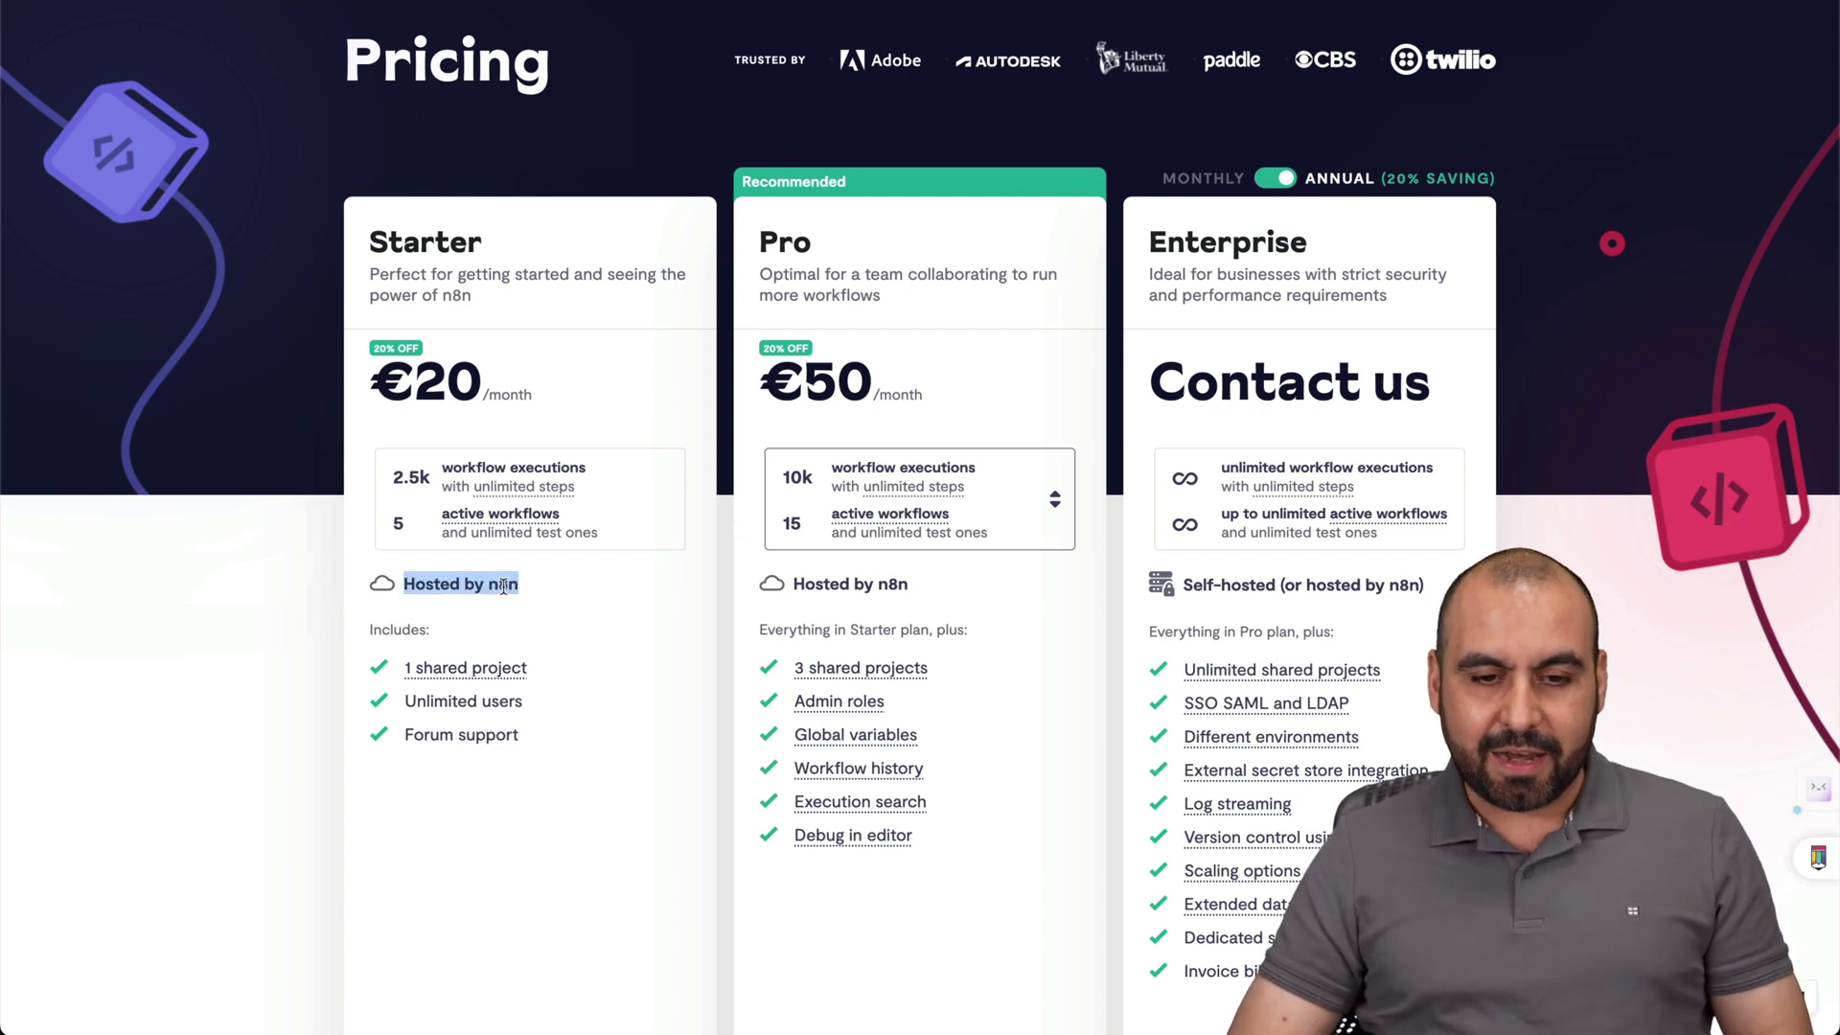
{"action": "left_click", "coordinate": [594, 601]}
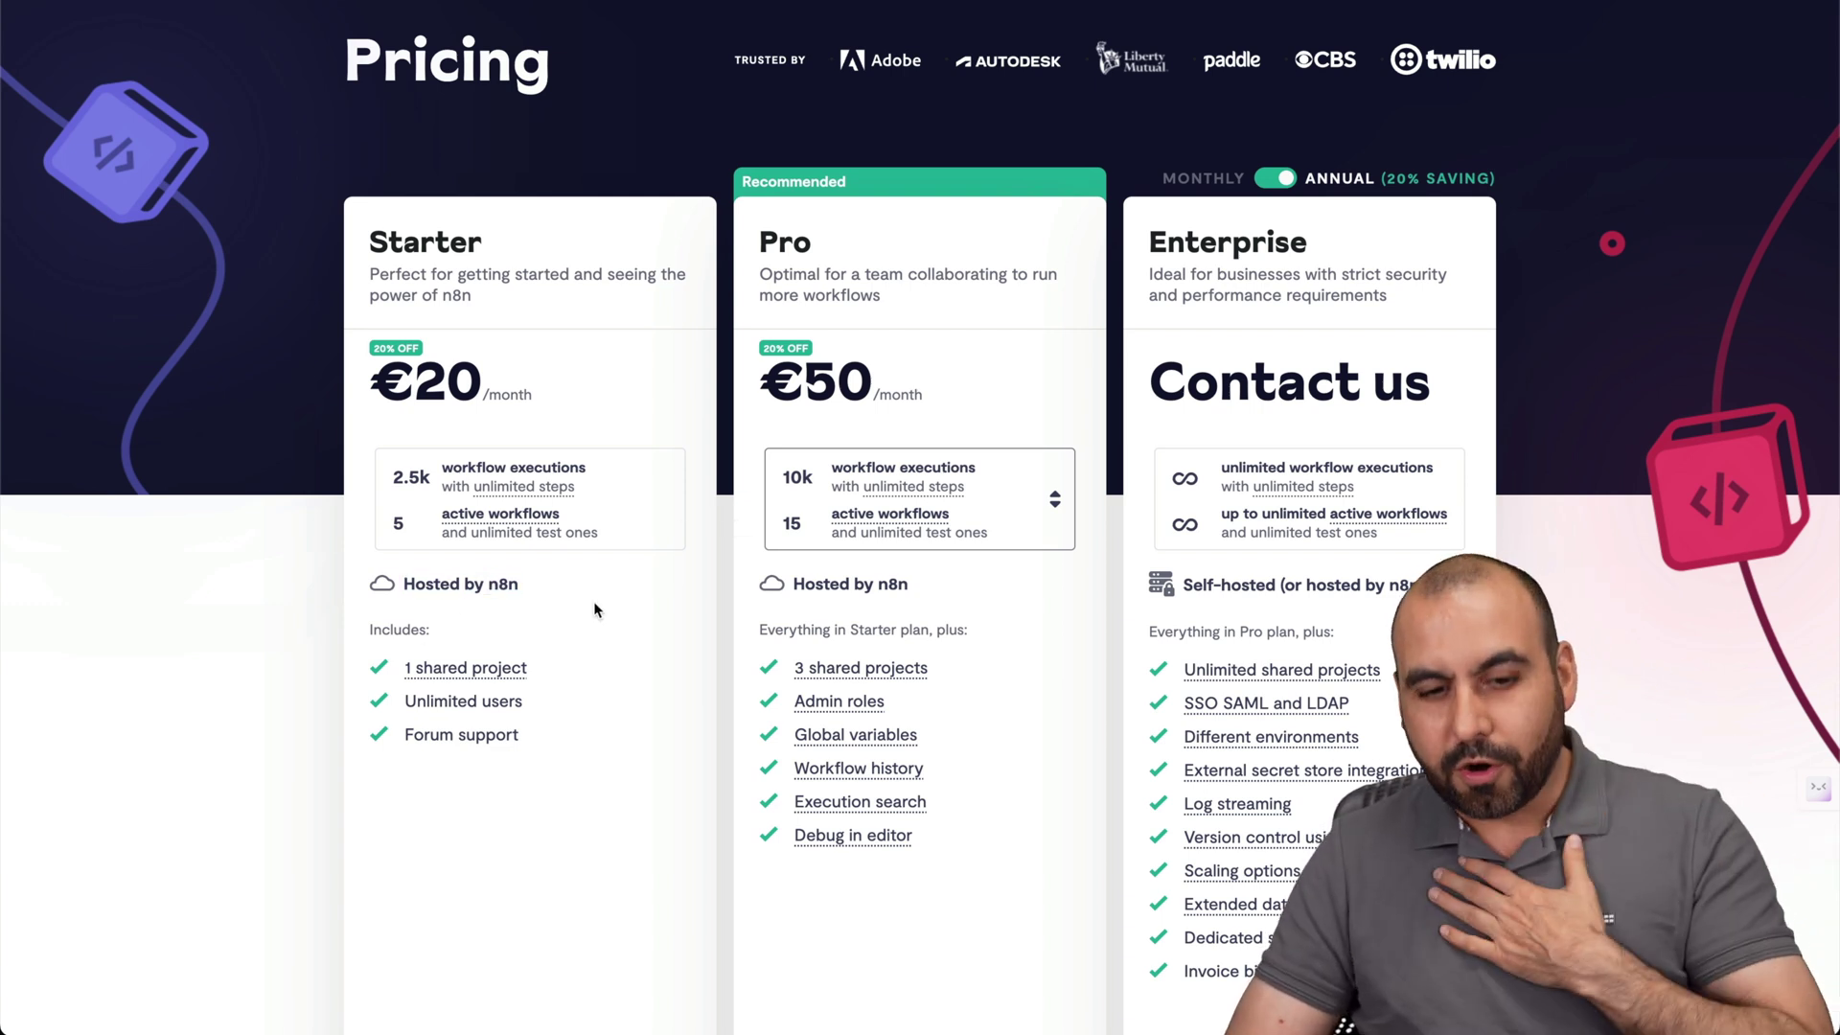
{"action": "scroll", "coordinate": [594, 604], "scroll_direction": "down", "scroll_amount": 7}
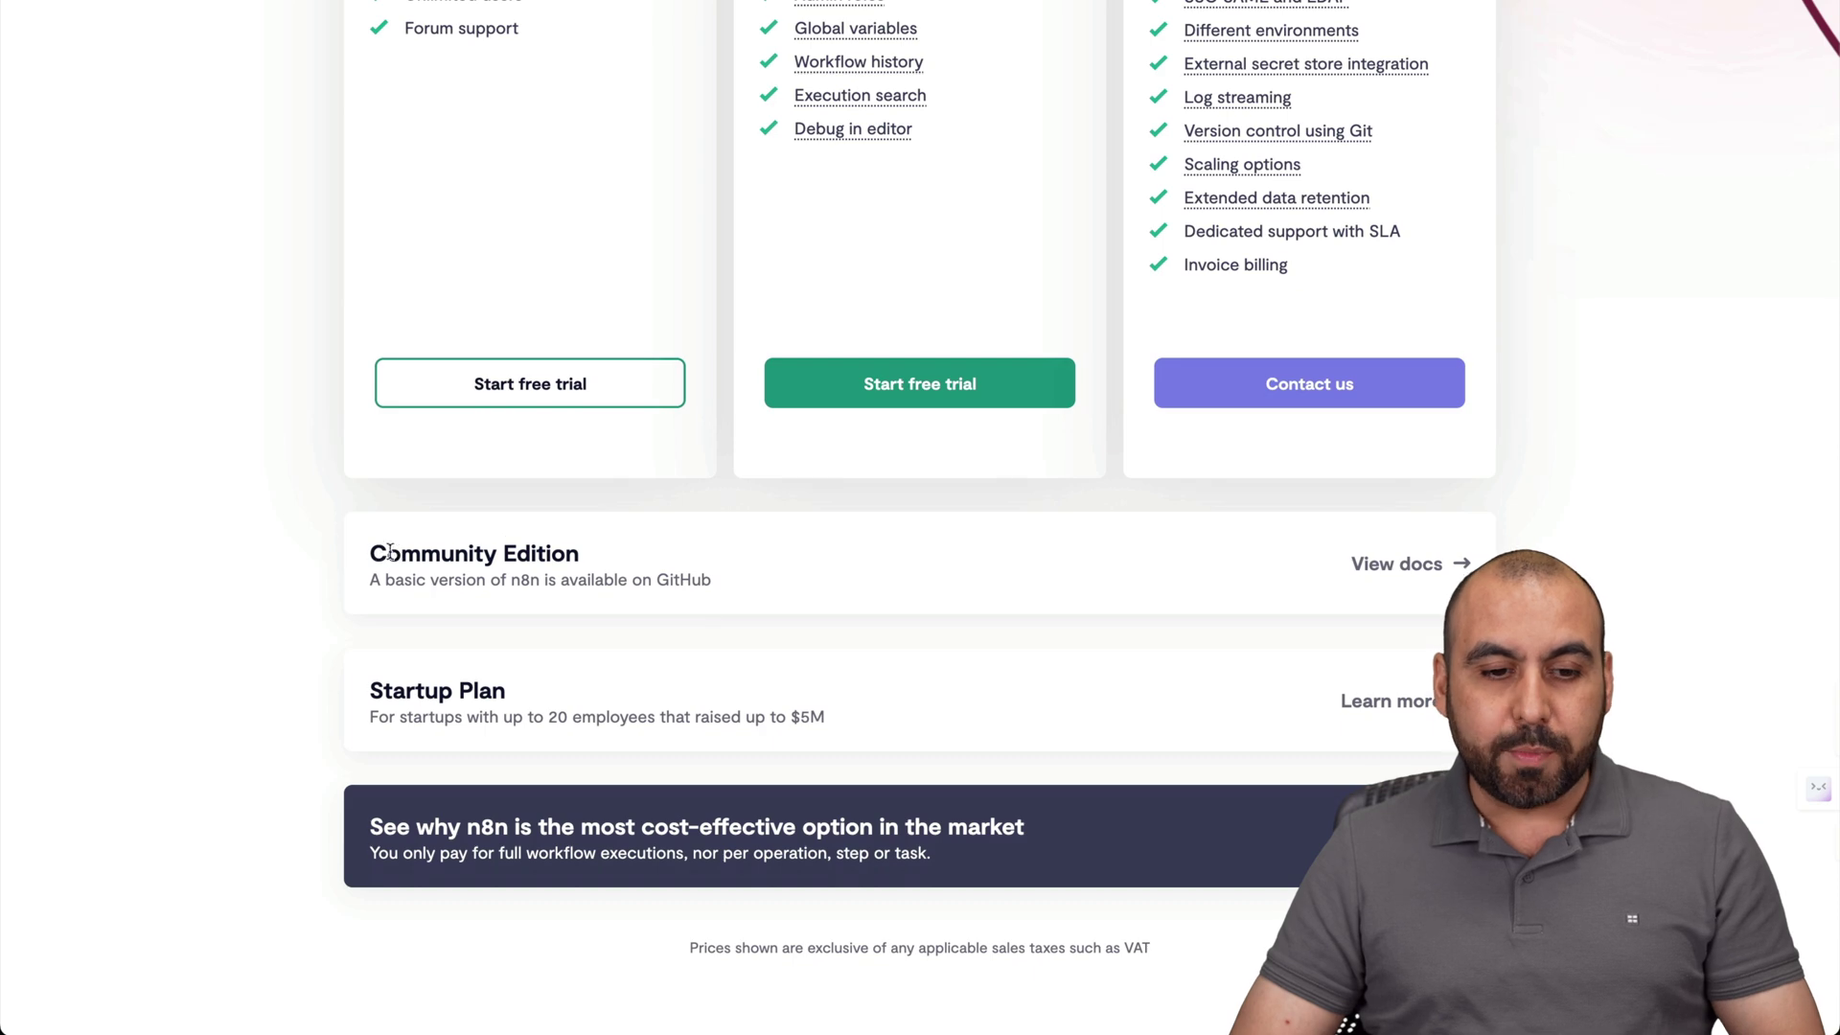
{"action": "scroll", "coordinate": [1189, 530], "scroll_direction": "up", "scroll_amount": 10}
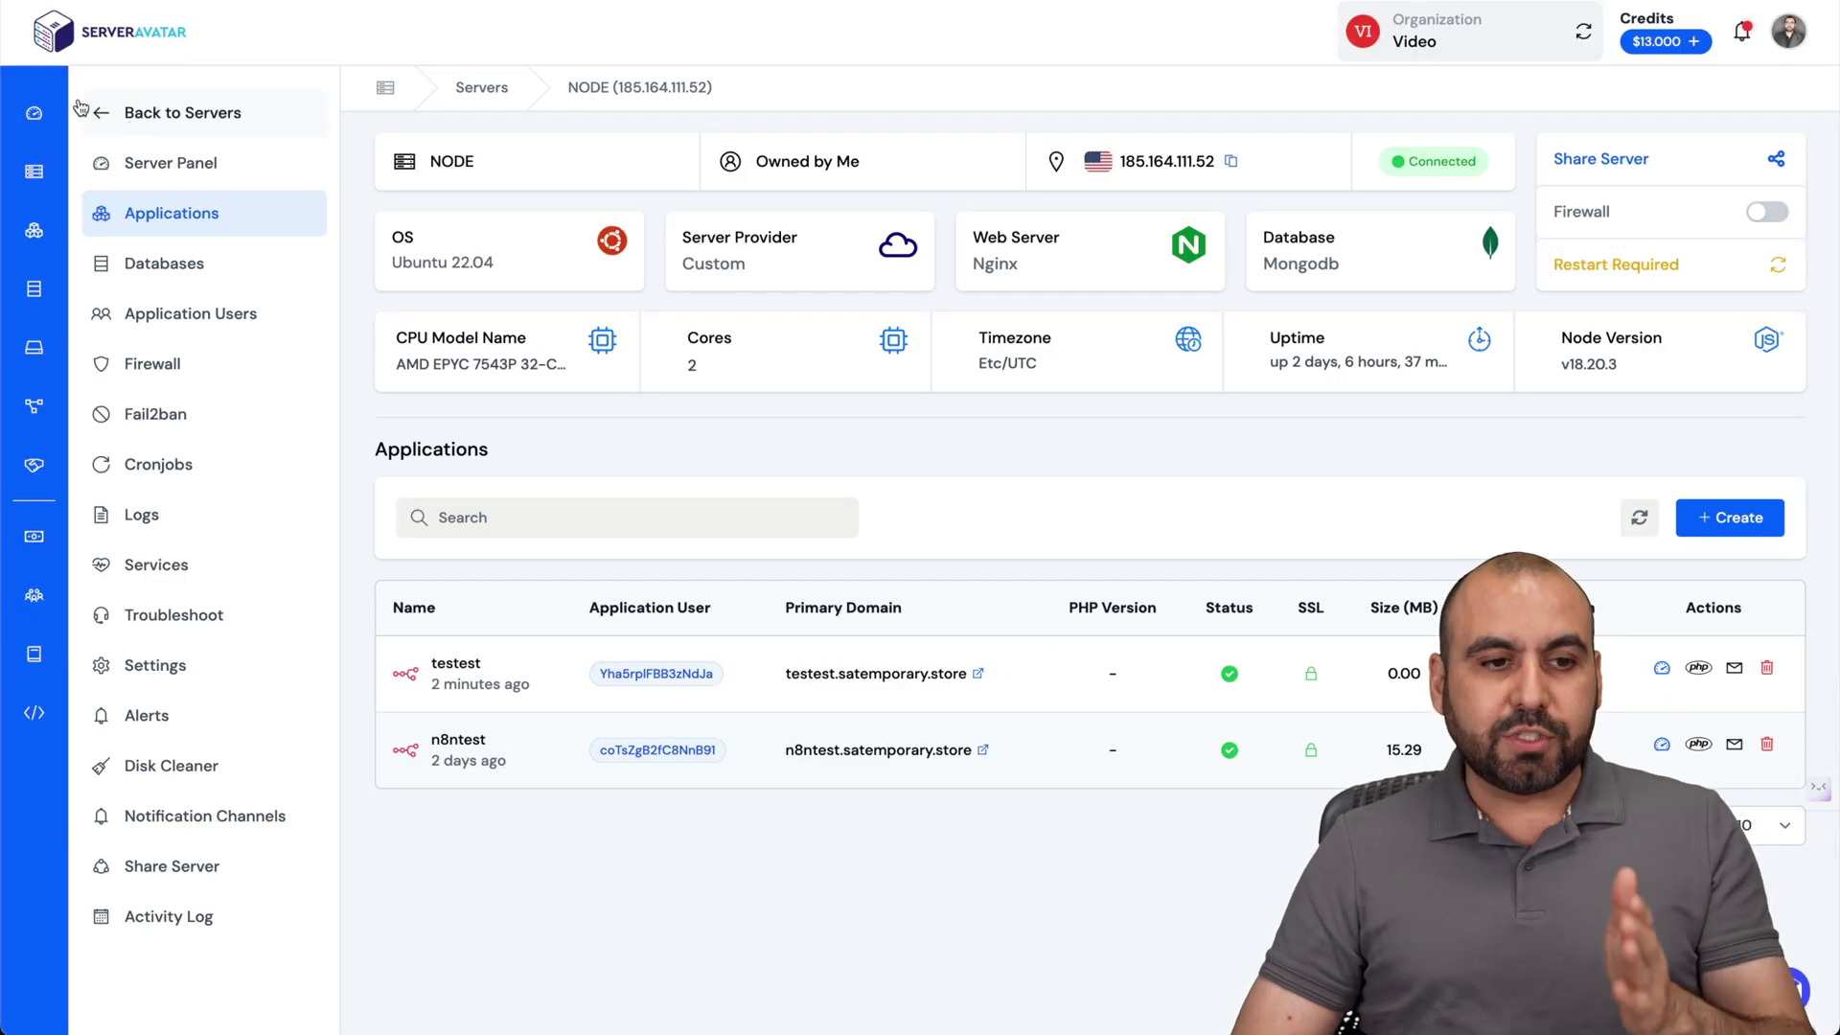
Go from Hostinger's Hosting menu to the VPS Hosting offer.
{"action": "left_click", "coordinate": [80, 107]}
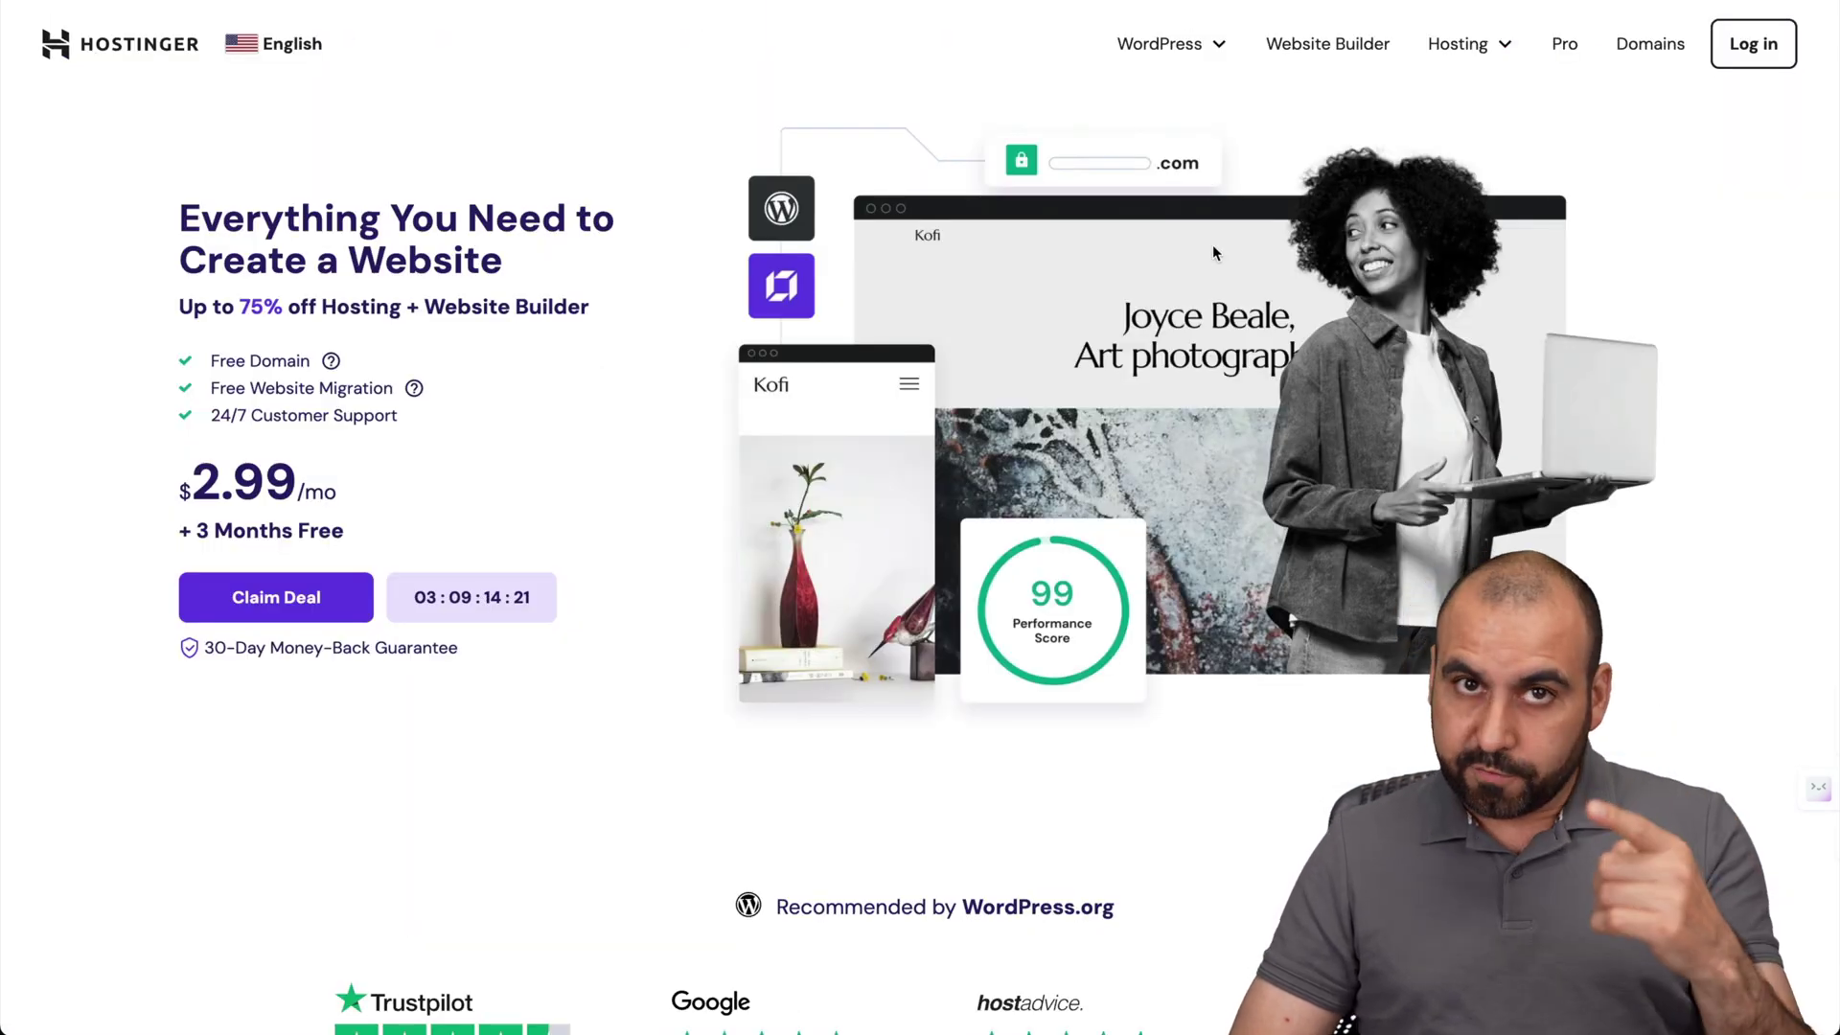
{"action": "left_click", "coordinate": [1484, 56]}
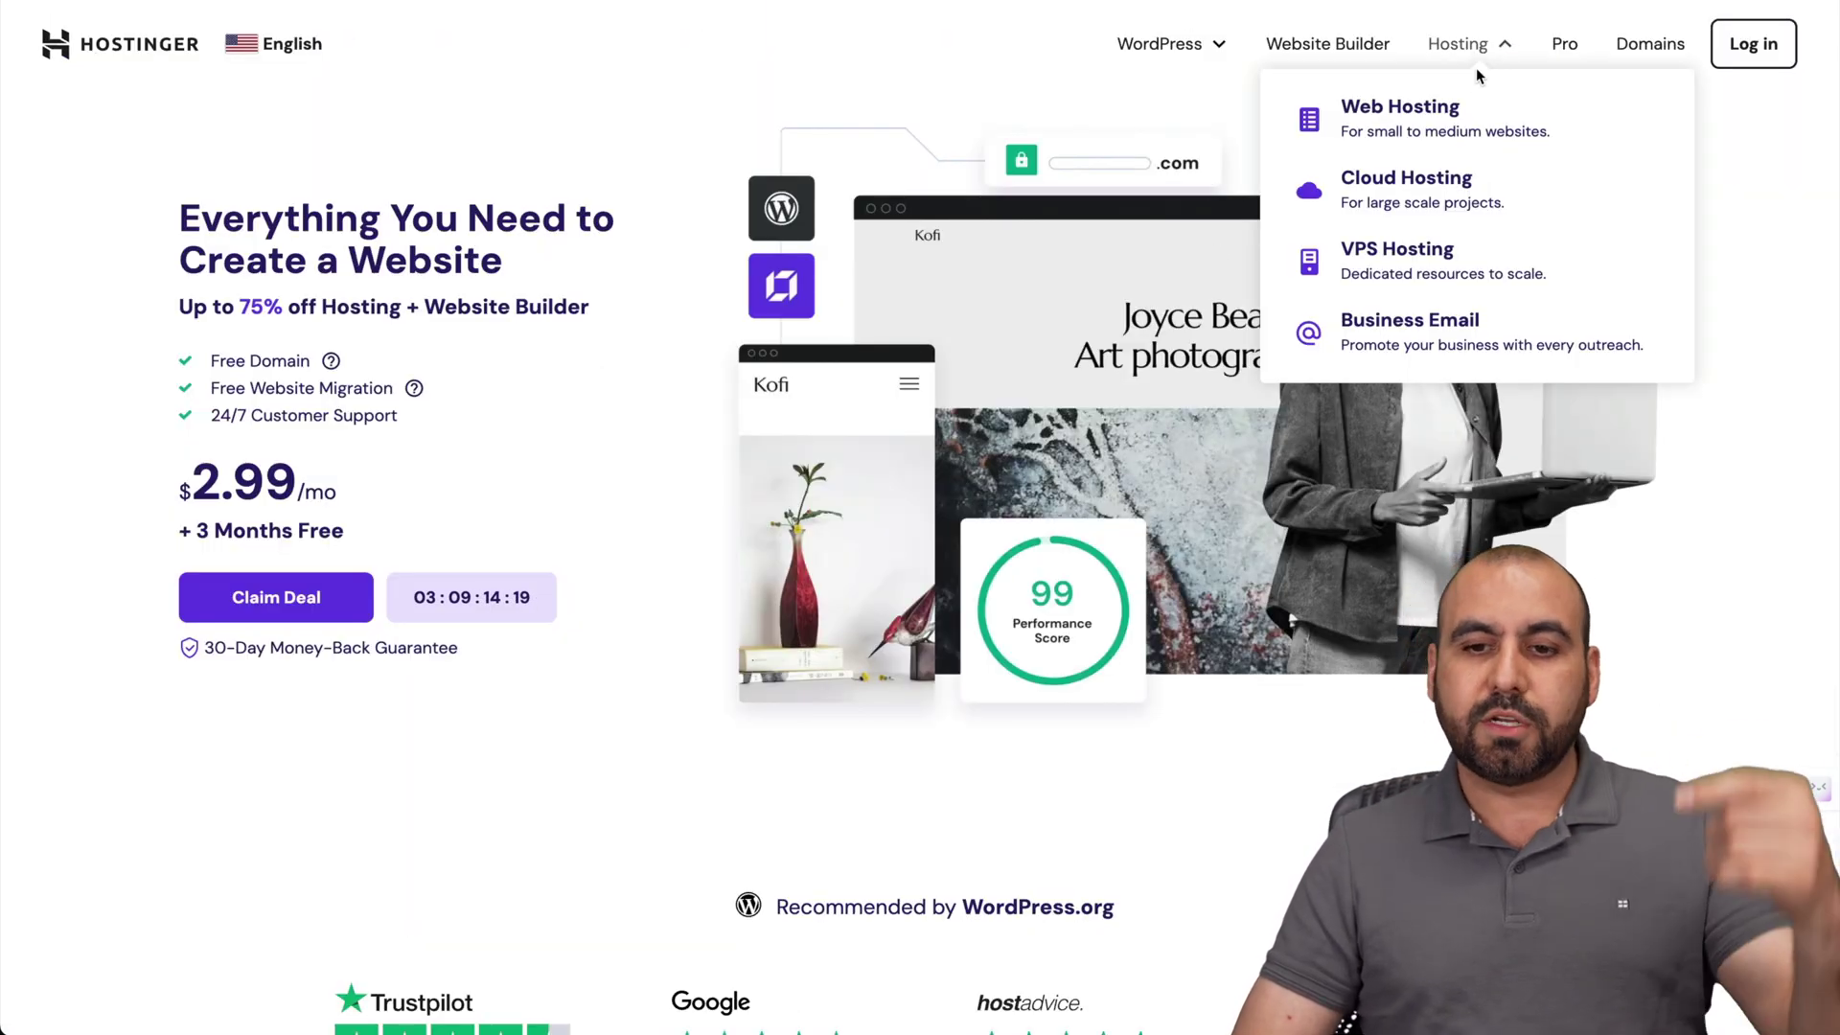
{"action": "left_click", "coordinate": [1409, 257]}
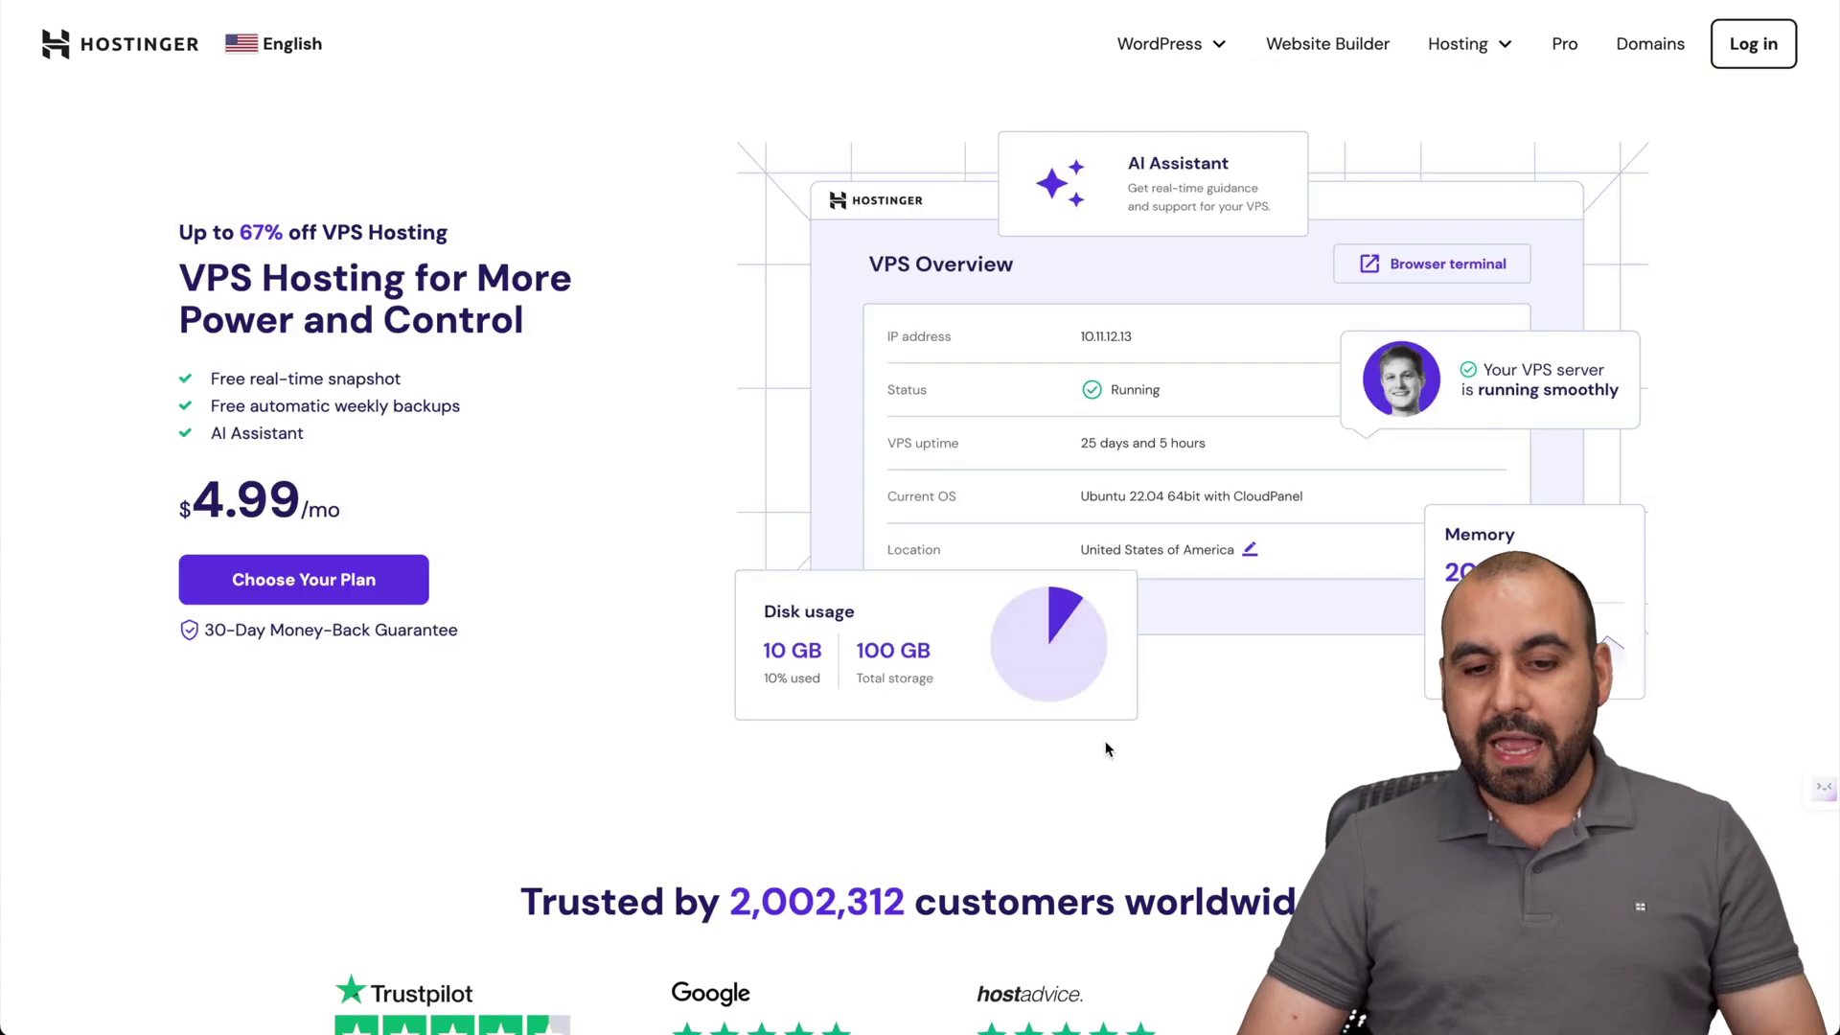
Choose the KVM 2 plan from Hostinger's VPS plan list.
{"action": "scroll", "coordinate": [1105, 748], "scroll_direction": "down", "scroll_amount": 10}
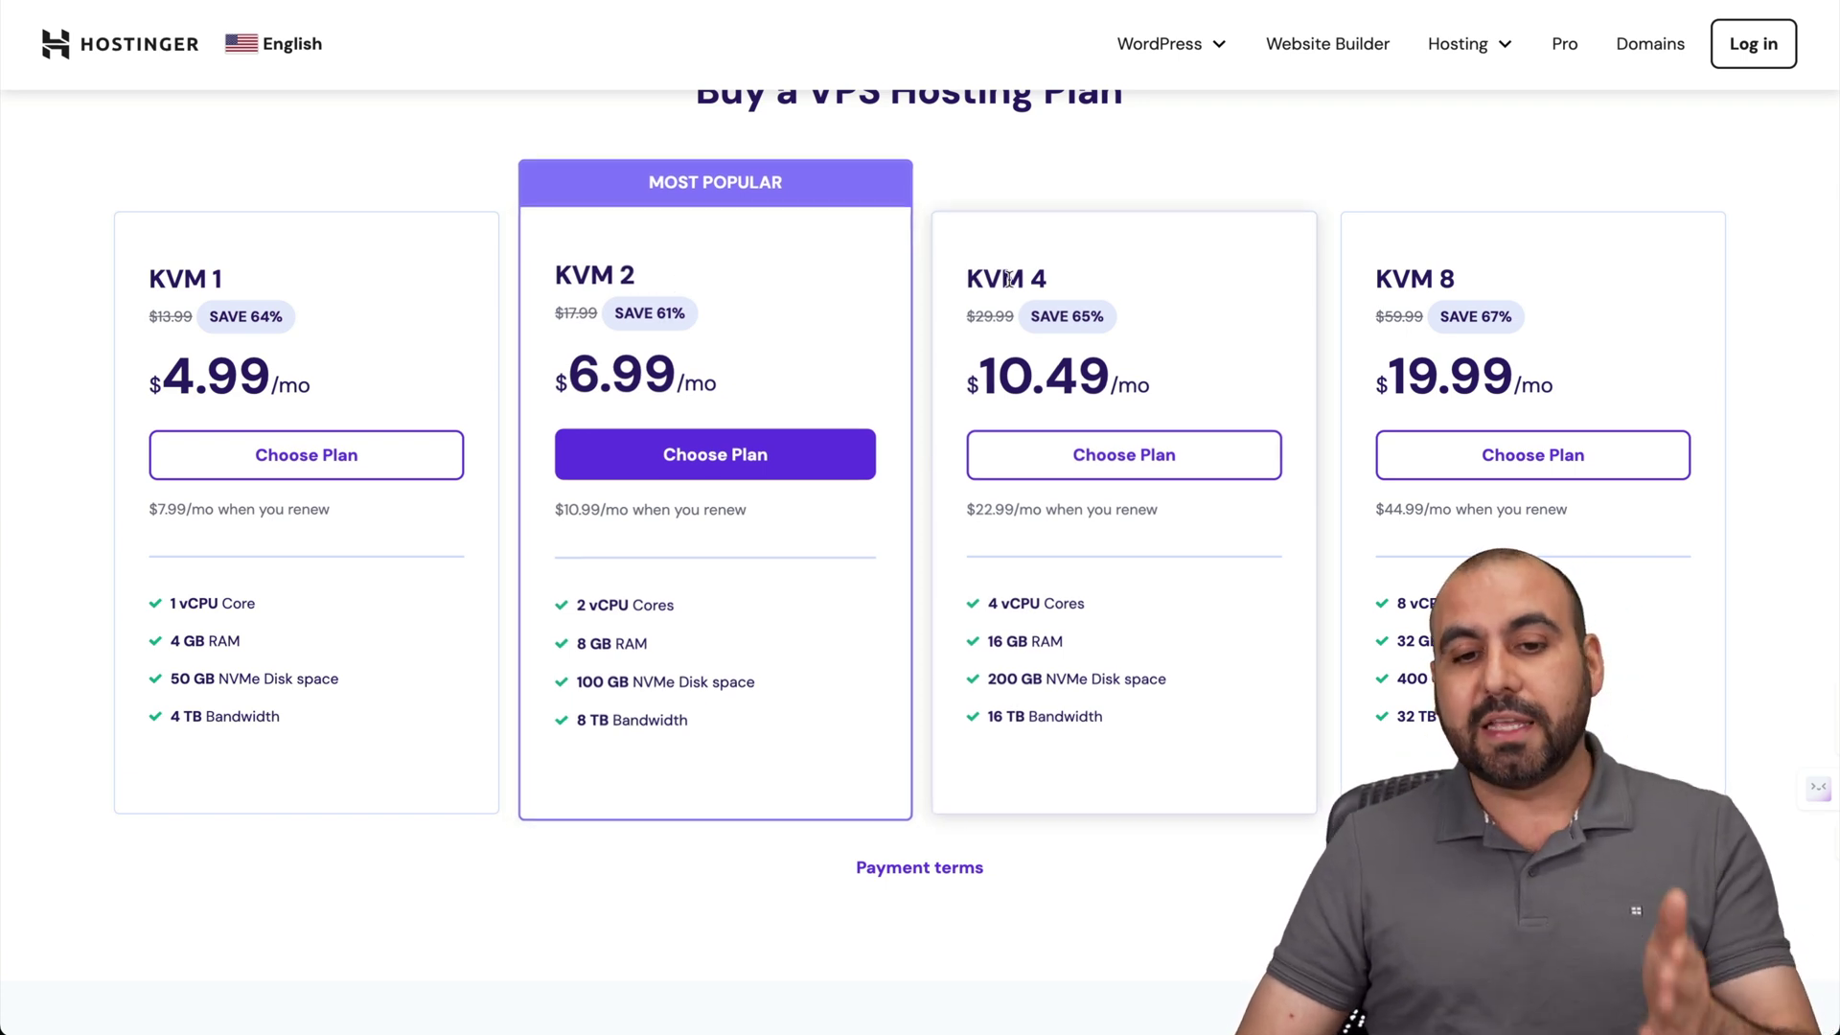
{"action": "left_click", "coordinate": [730, 470]}
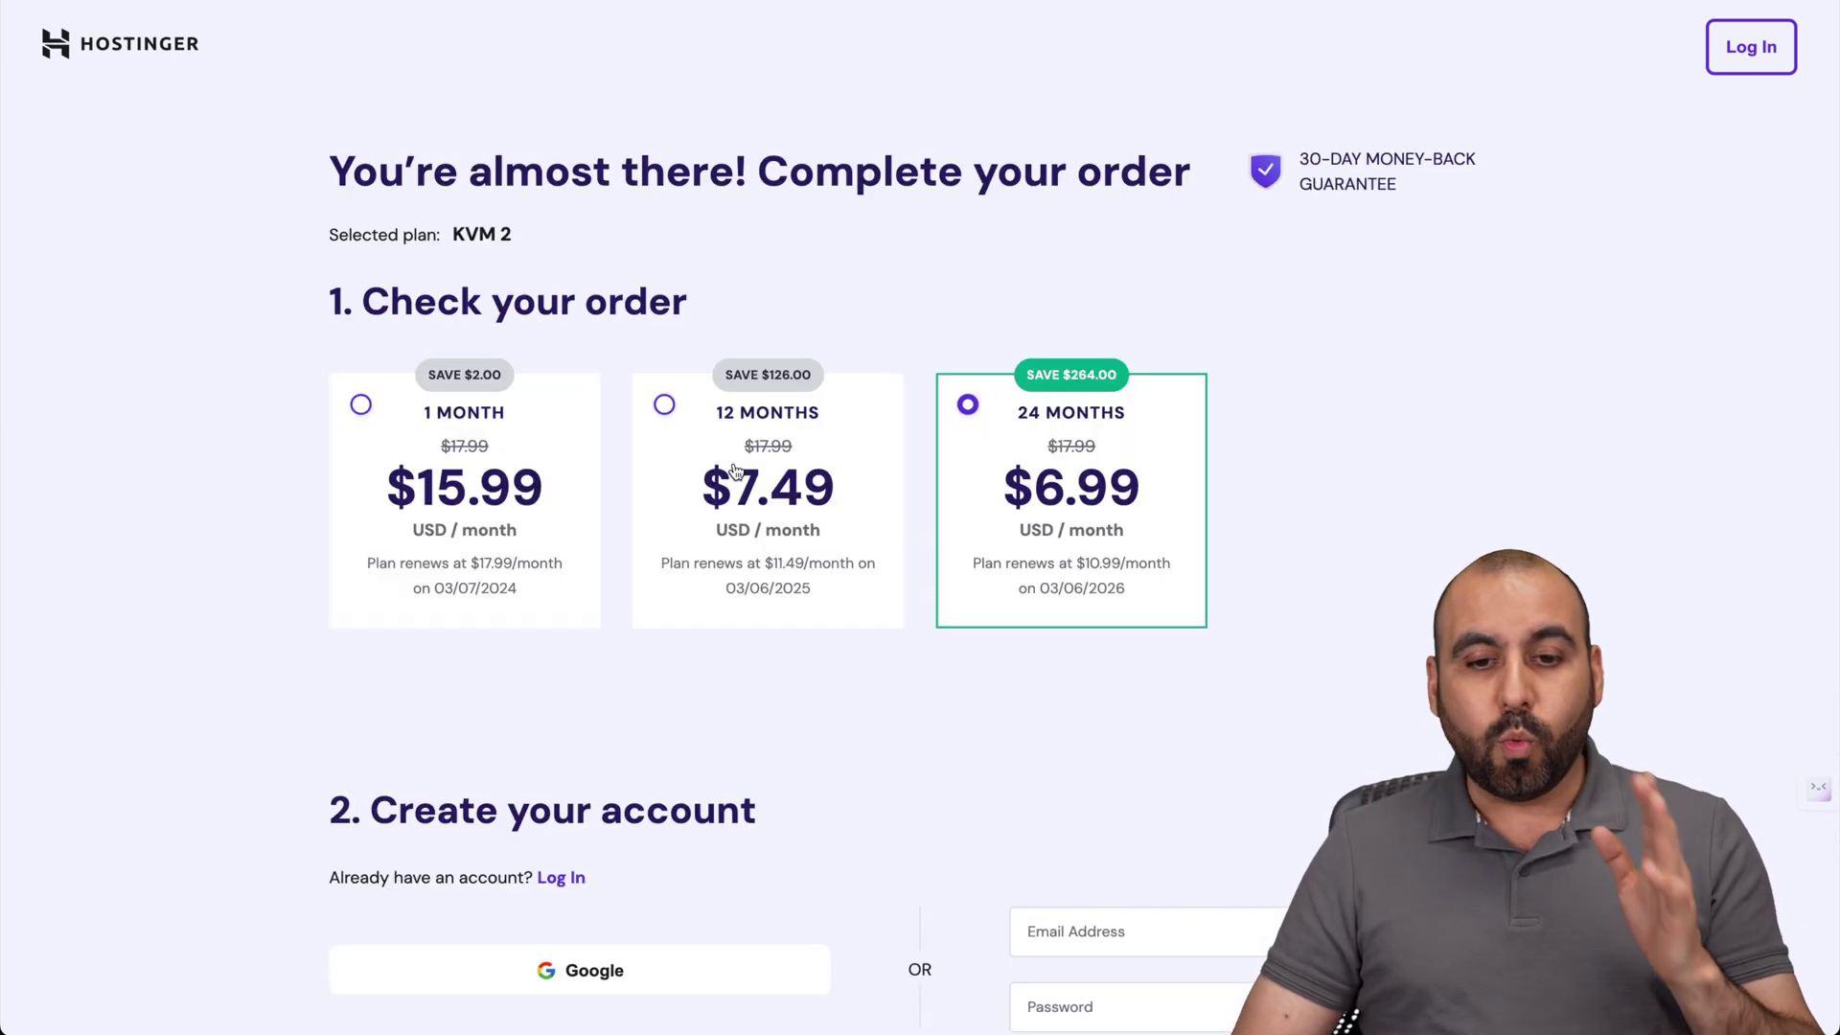
Apply the coupon code SAASMASTER to the KVM 2 24-month order.
{"action": "scroll", "coordinate": [895, 809], "scroll_direction": "down", "scroll_amount": 2}
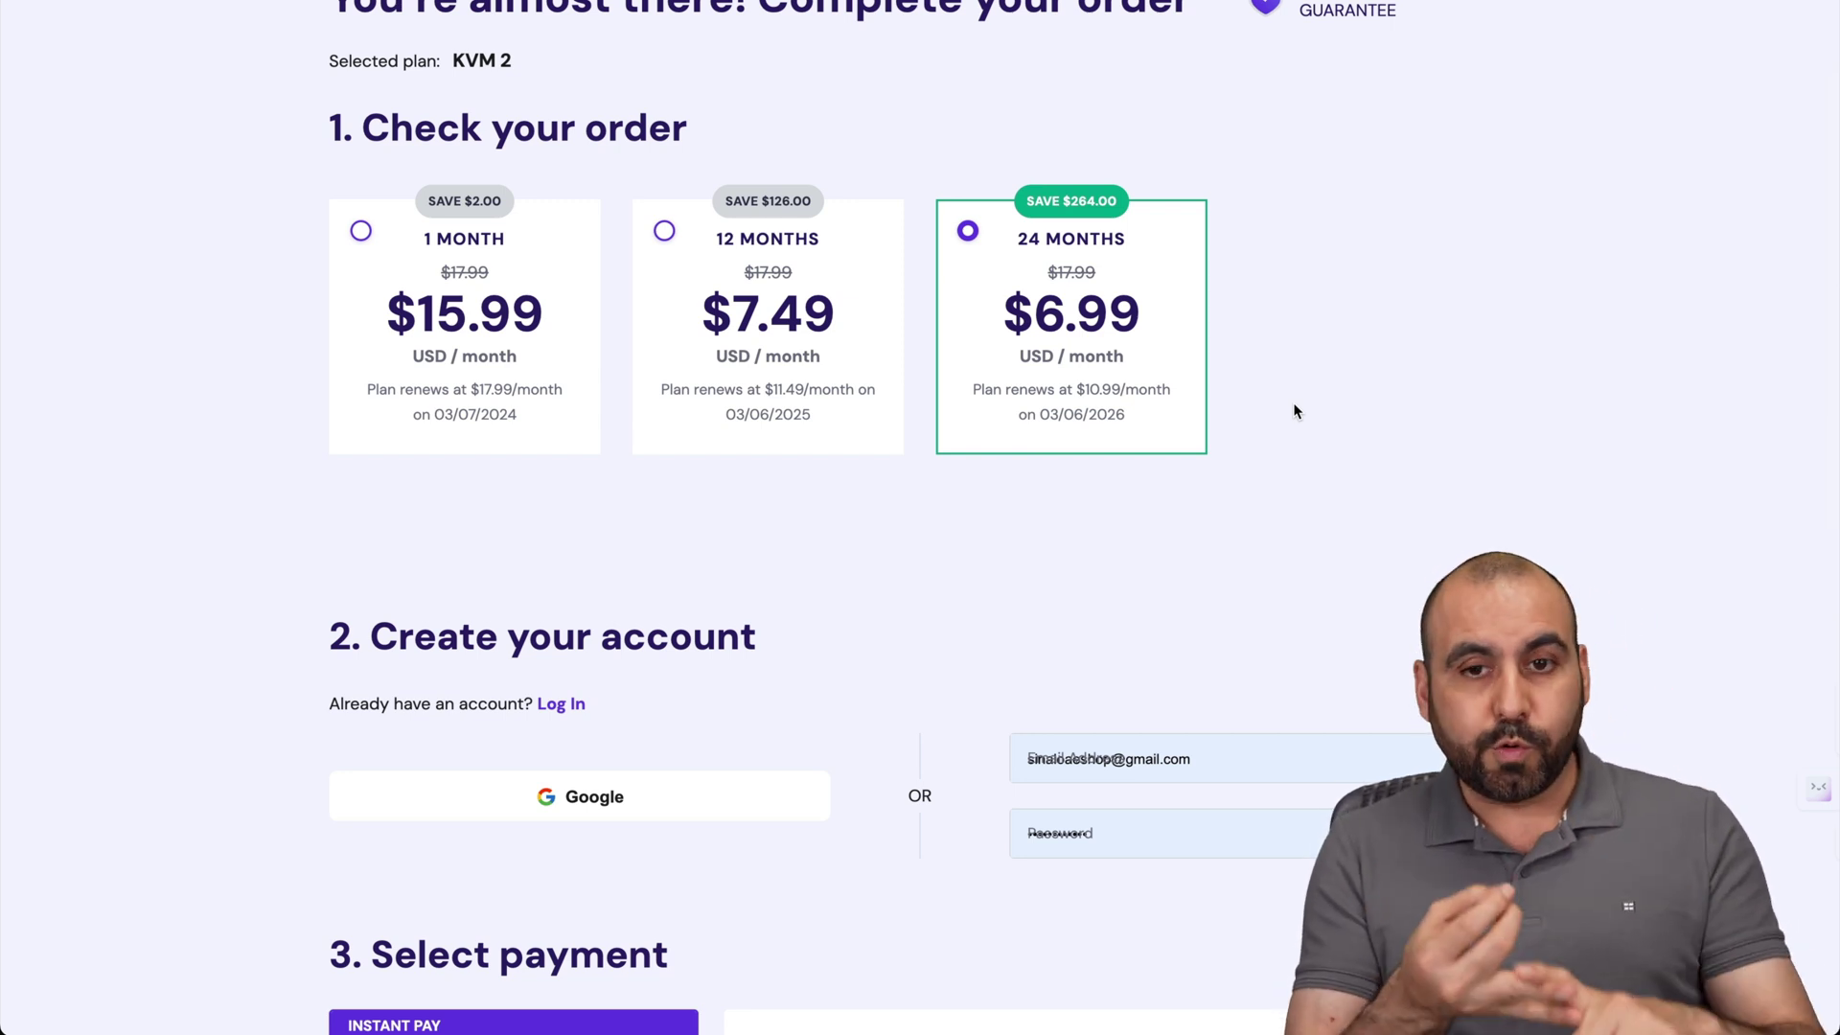
{"action": "scroll", "coordinate": [1294, 411], "scroll_direction": "down", "scroll_amount": 1}
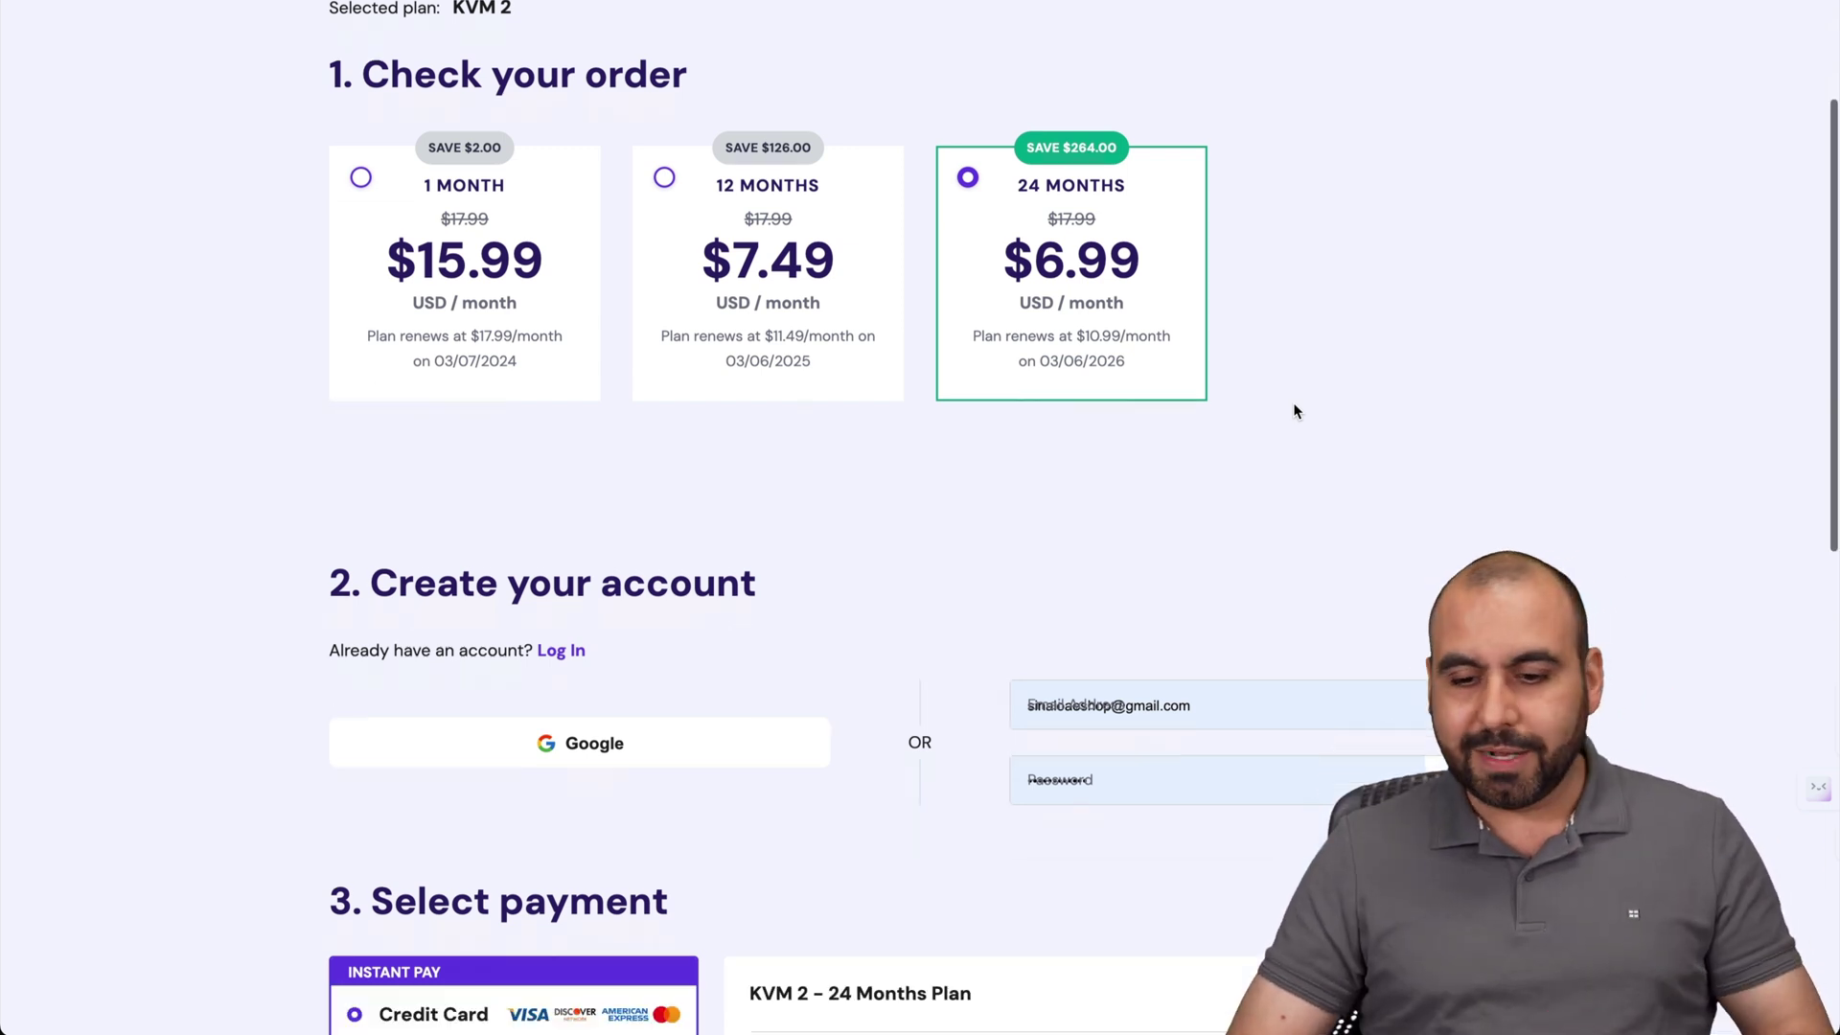
{"action": "scroll", "coordinate": [1294, 411], "scroll_direction": "down", "scroll_amount": 10}
{"action": "left_click", "coordinate": [922, 536]}
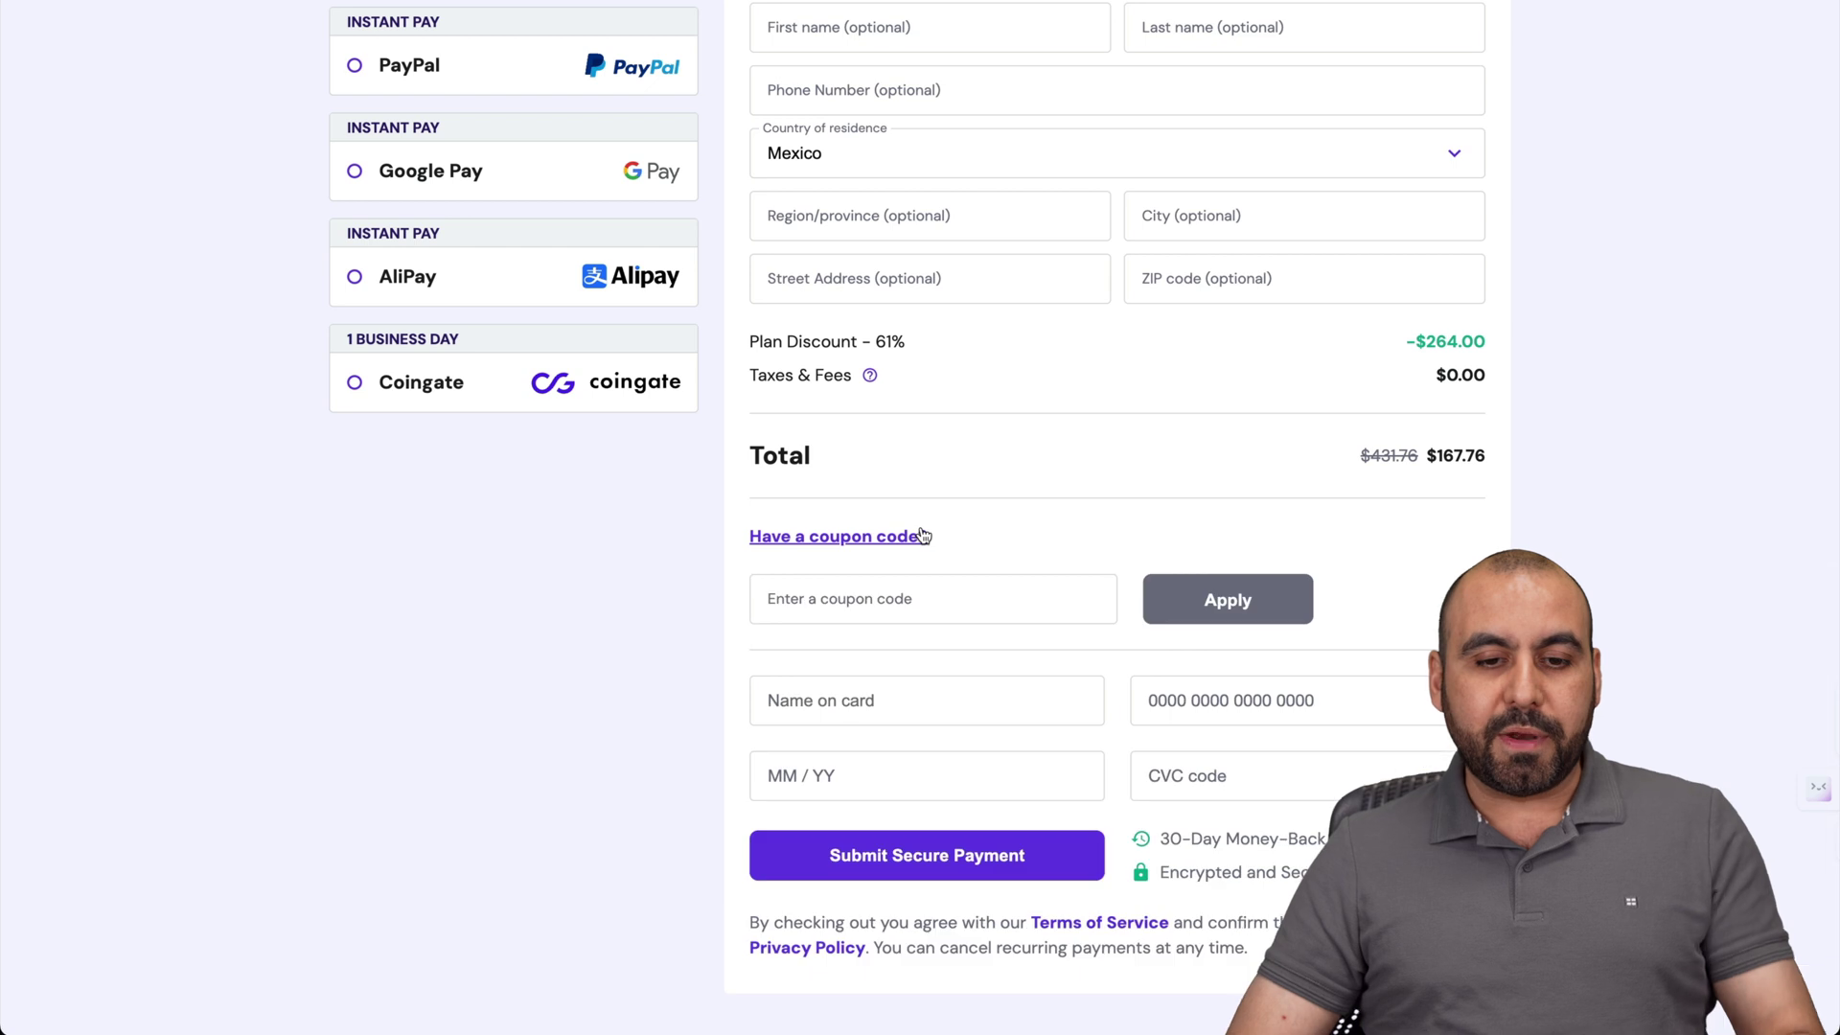
{"action": "left_click", "coordinate": [900, 588]}
{"action": "type", "text": "SAASMASTER"}
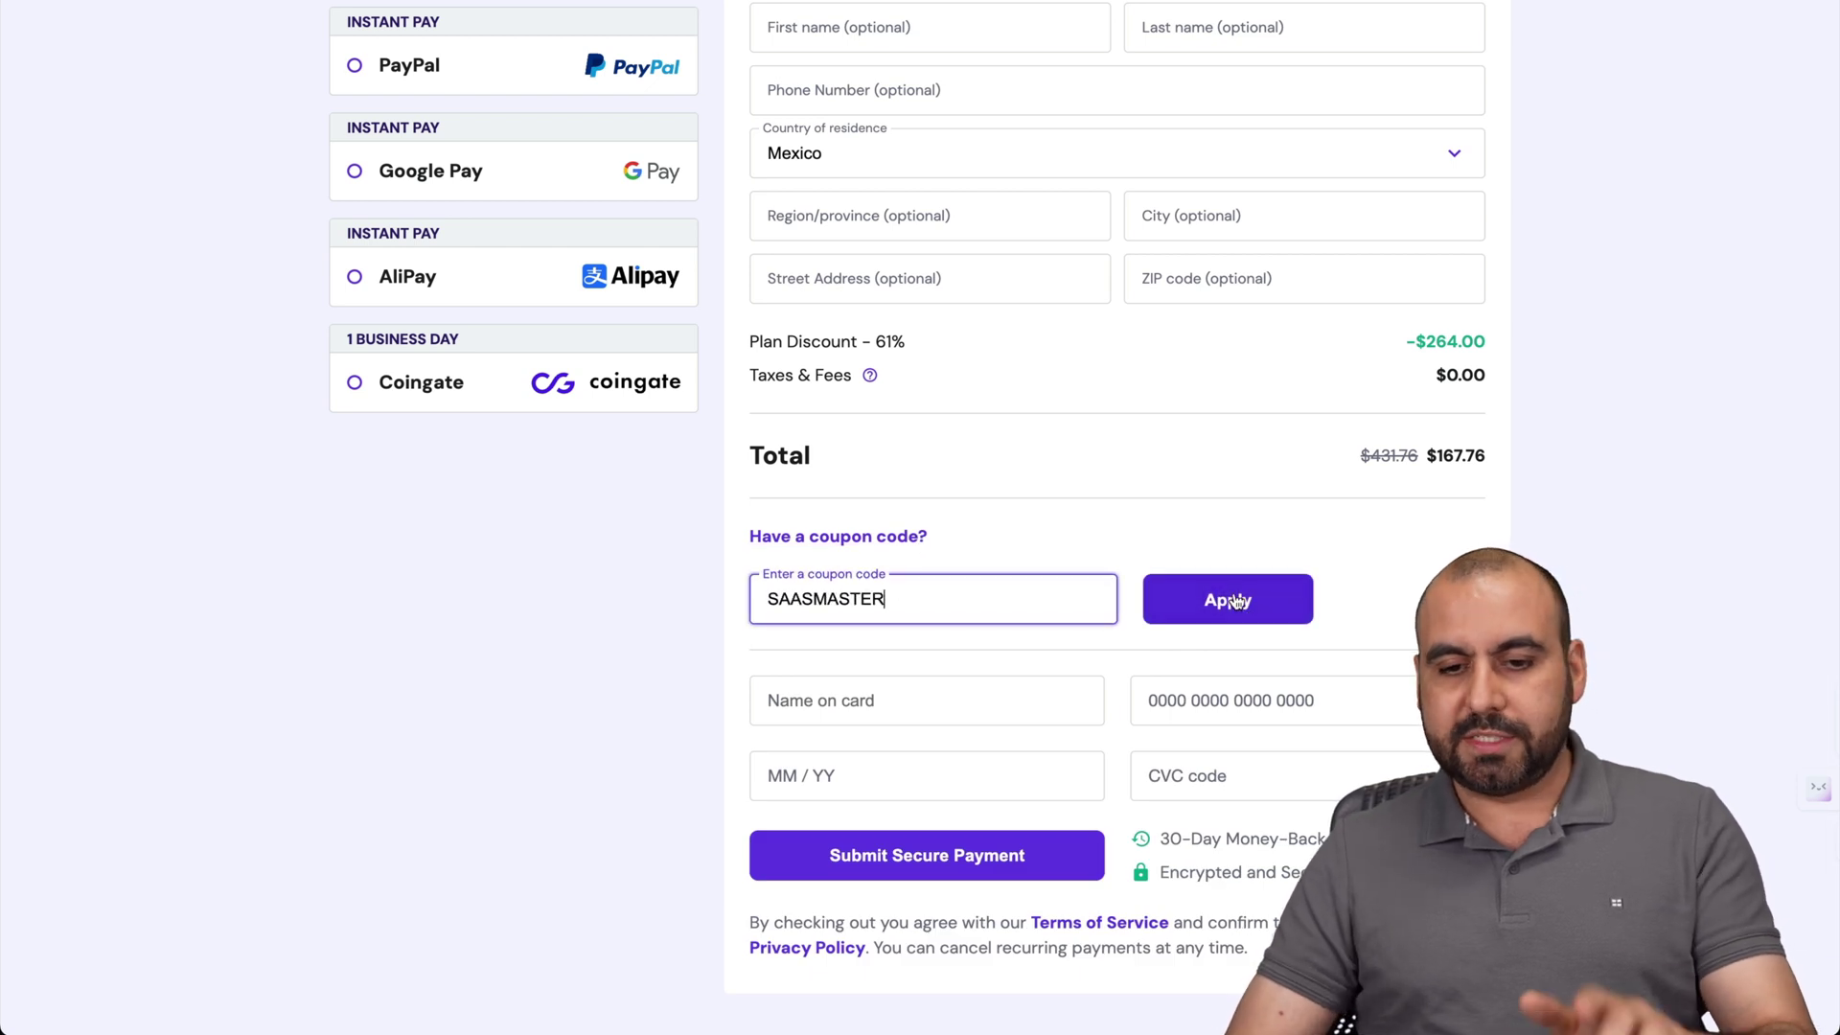
{"action": "left_click", "coordinate": [1238, 601]}
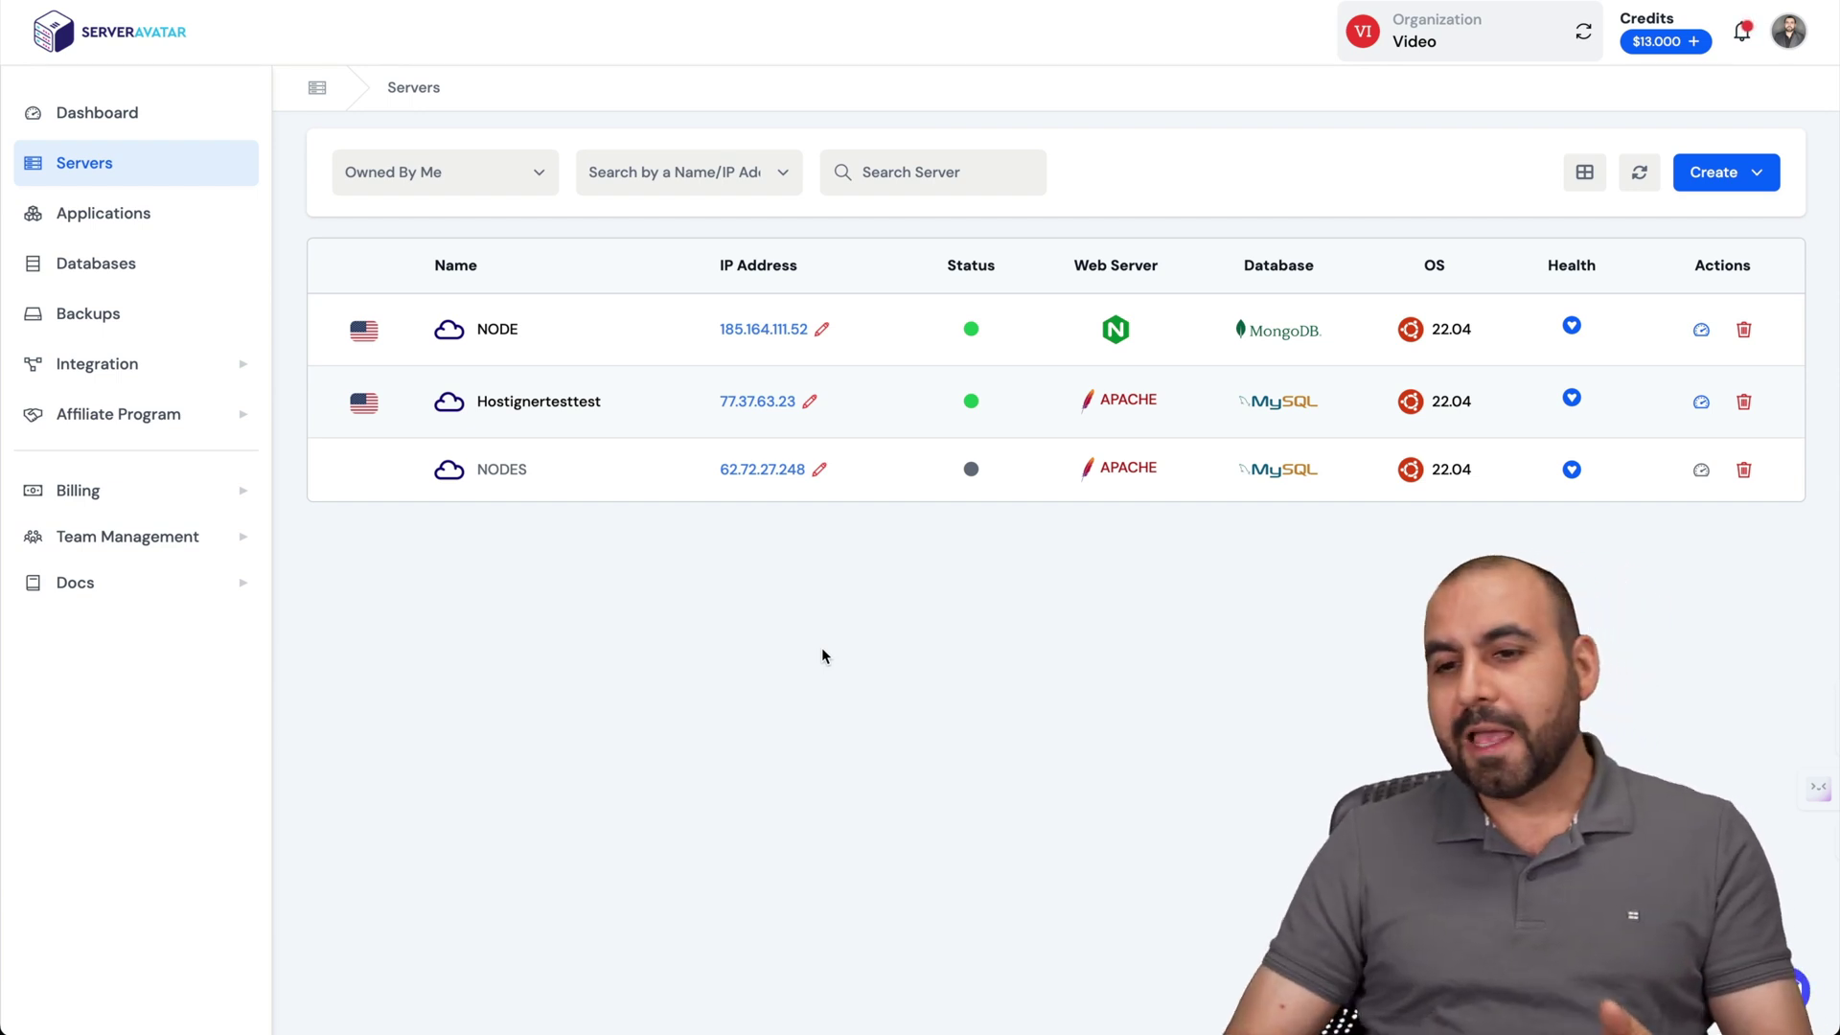
{"action": "left_click", "coordinate": [1701, 185]}
{"action": "left_click", "coordinate": [1694, 230]}
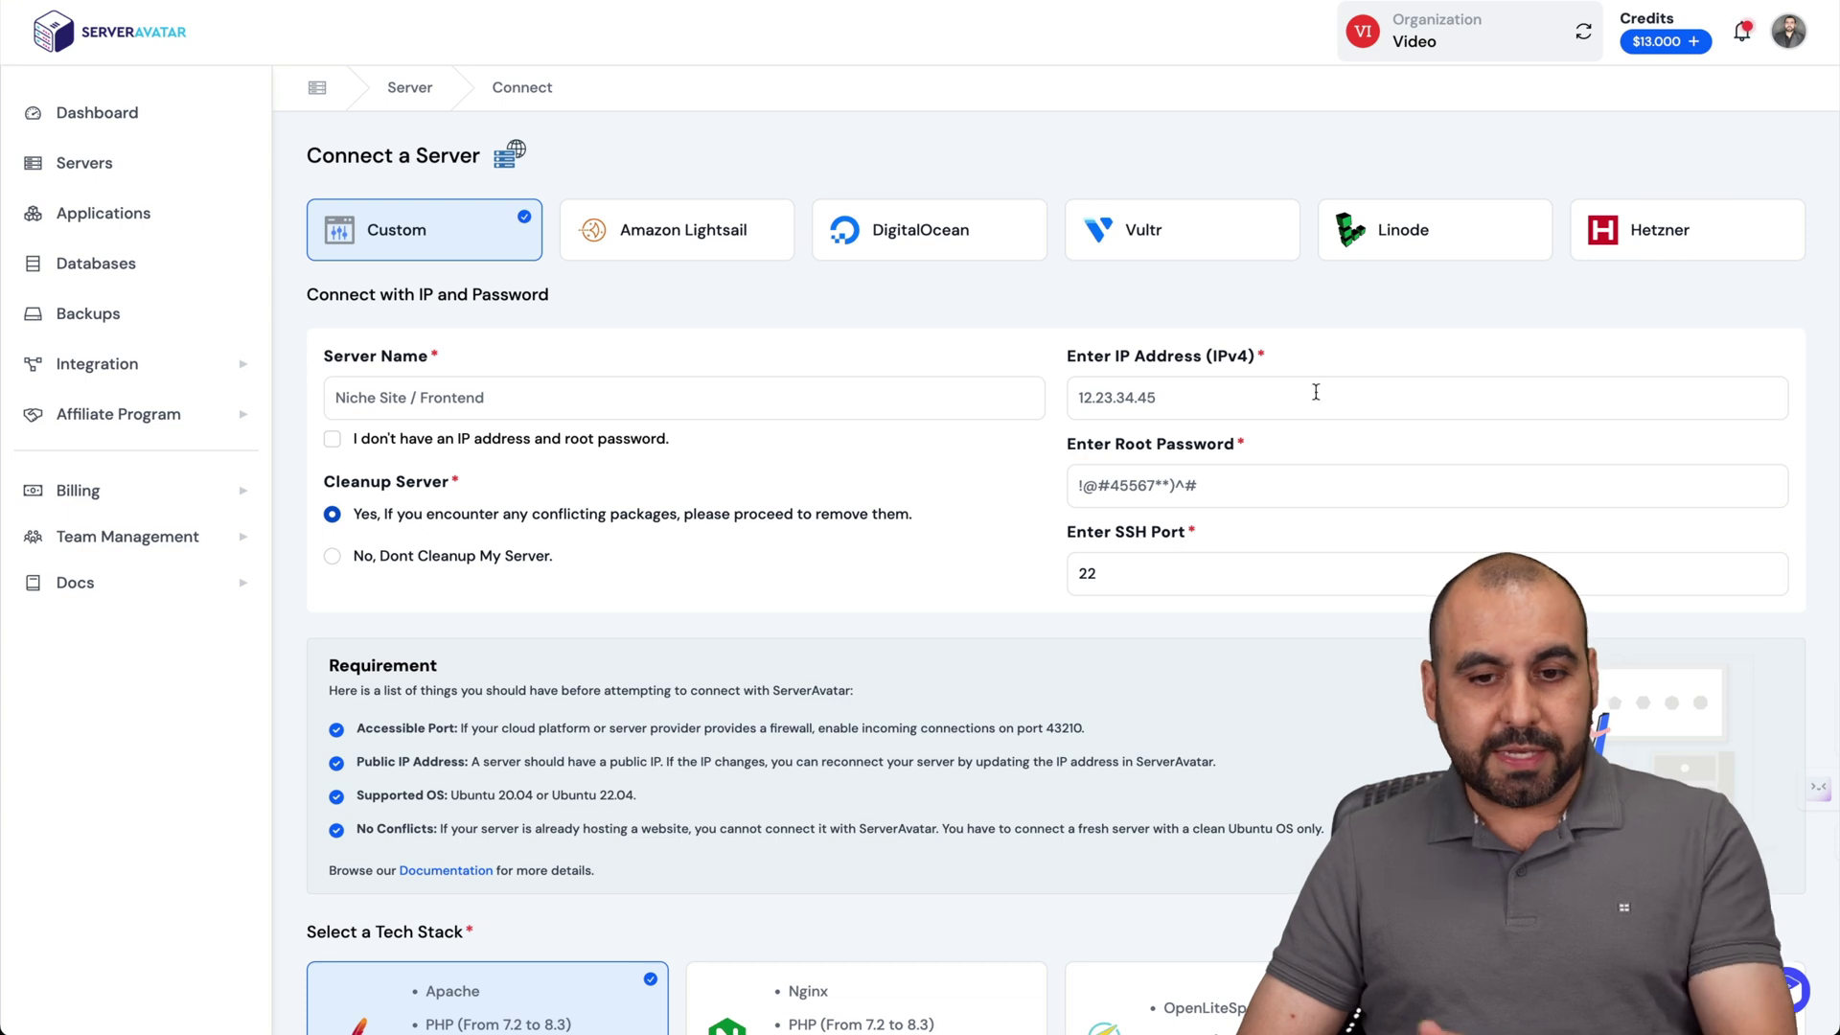
{"action": "scroll", "coordinate": [1284, 412], "scroll_direction": "down", "scroll_amount": 2}
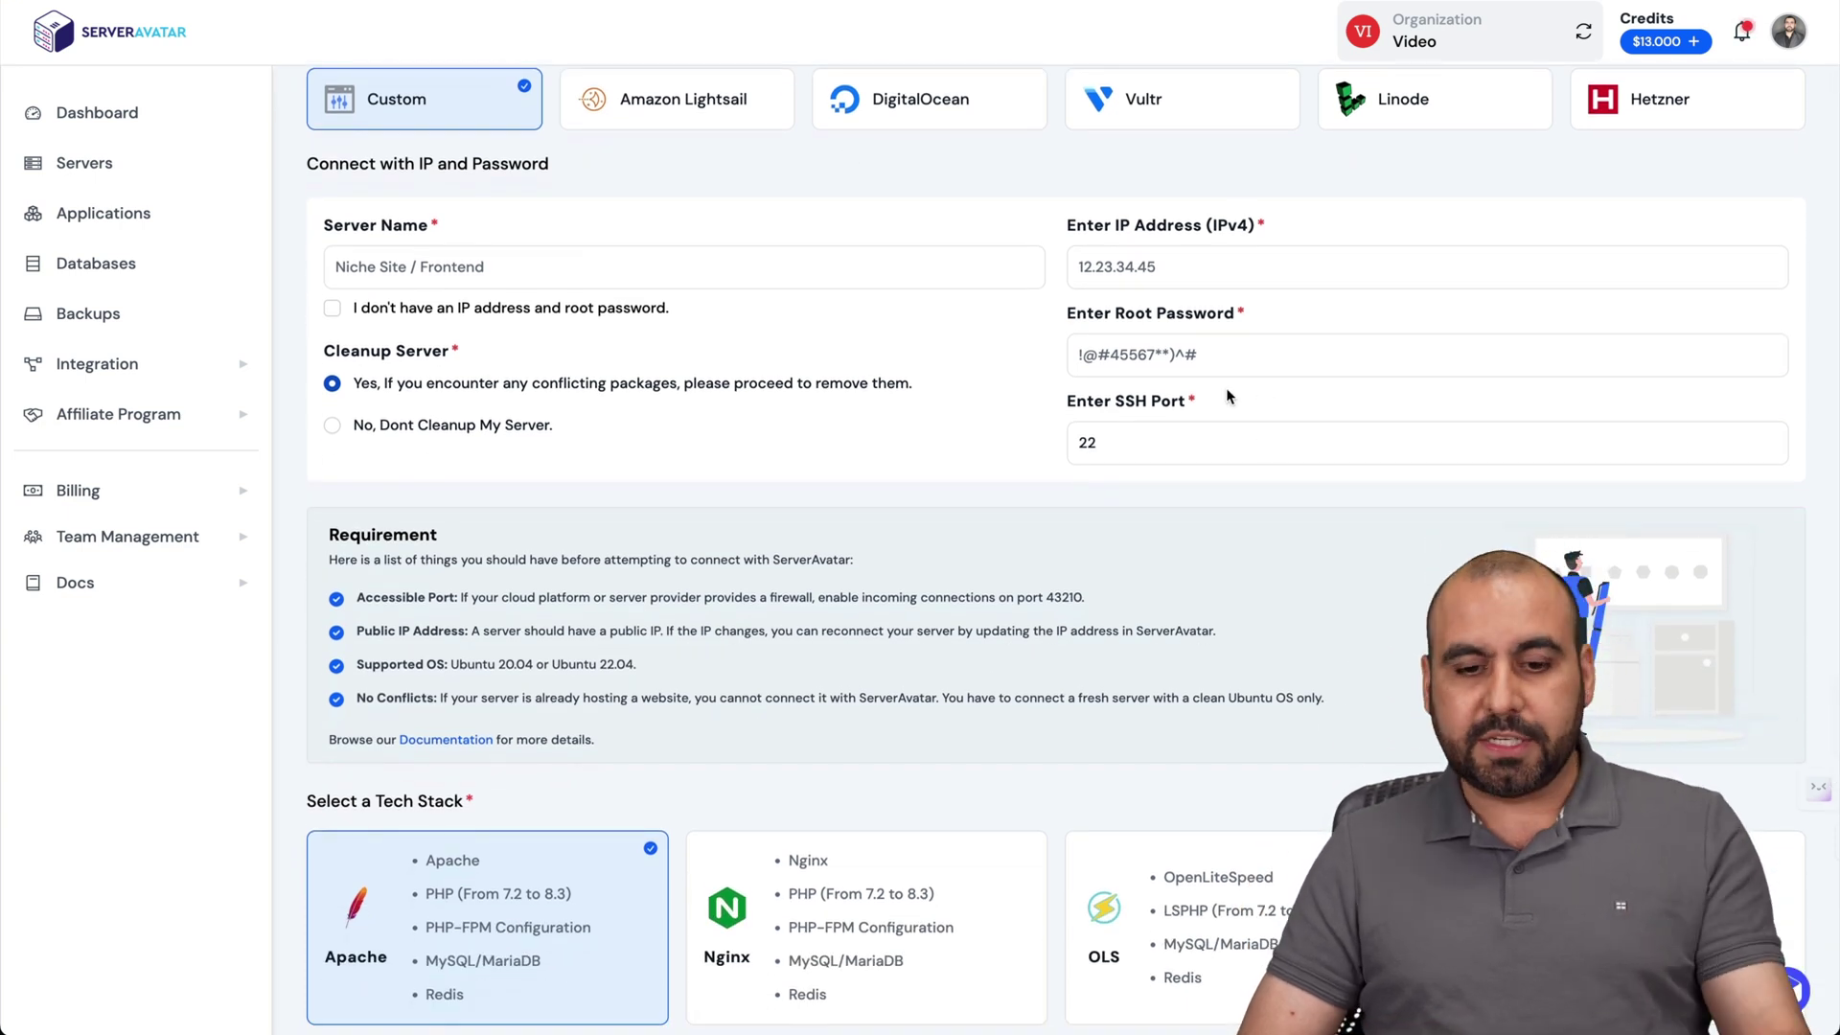
{"action": "scroll", "coordinate": [1226, 387], "scroll_direction": "down", "scroll_amount": 3}
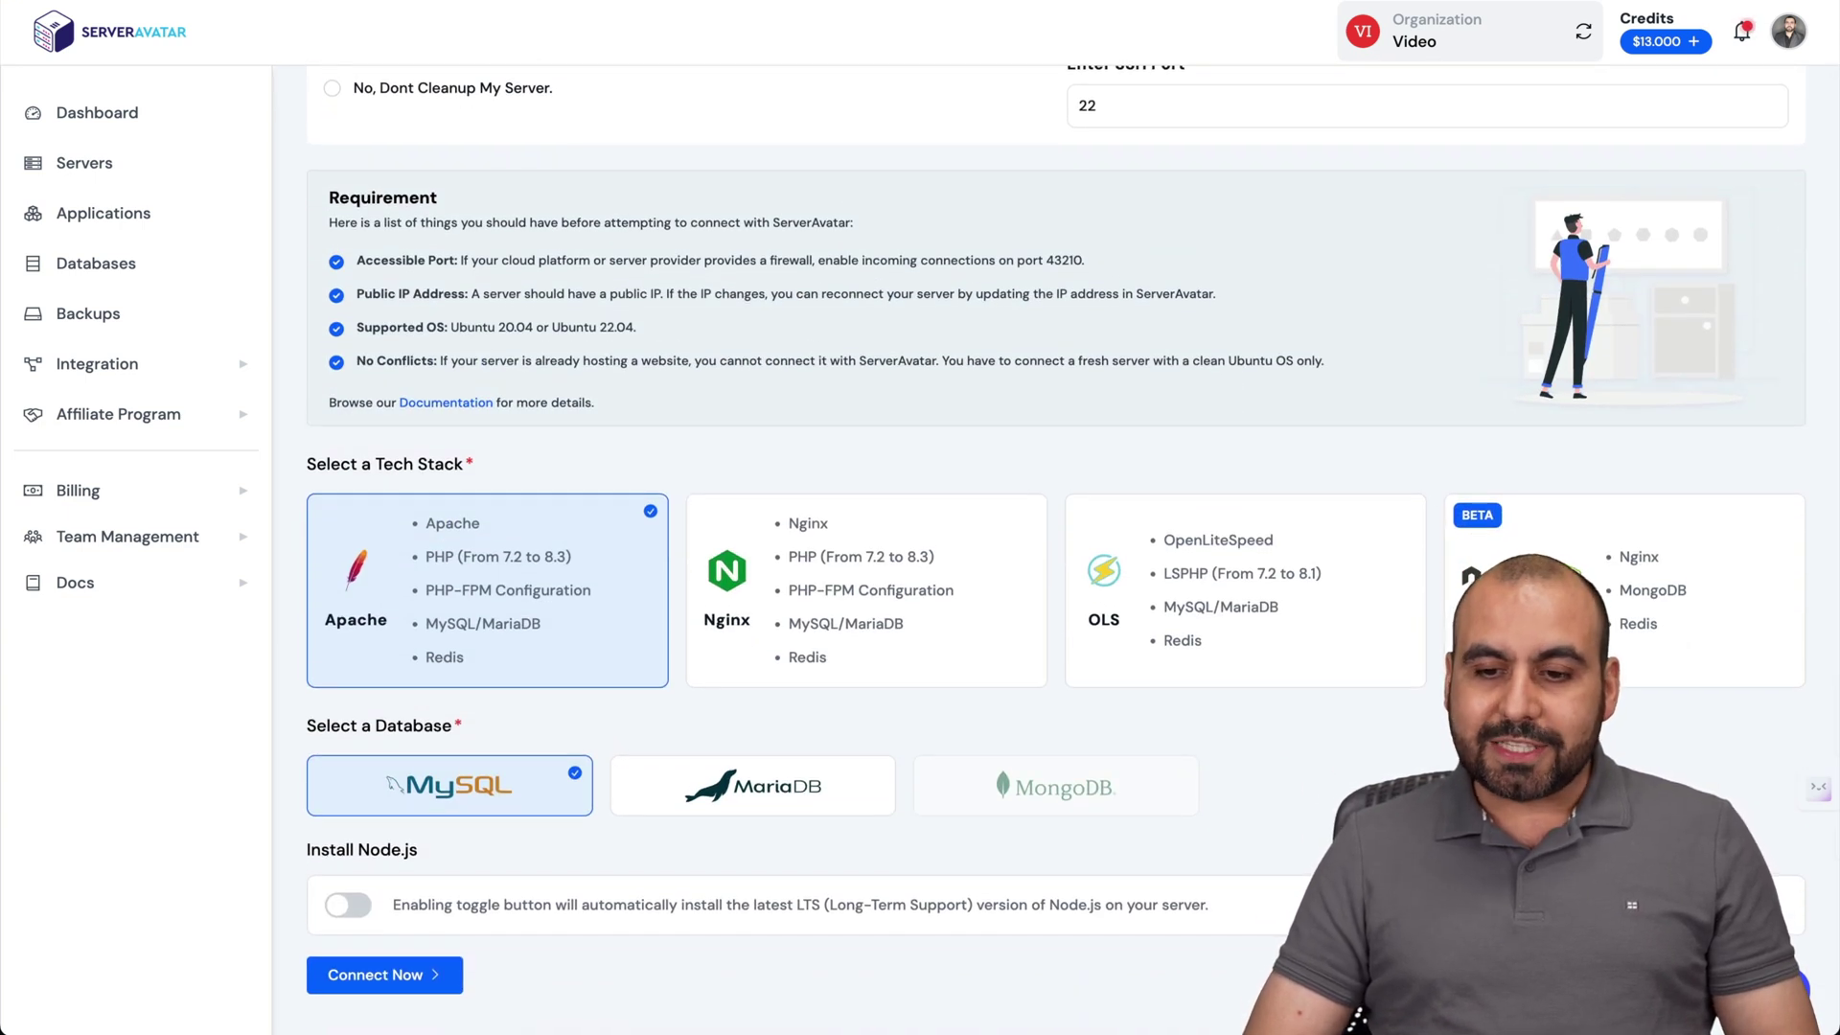
{"action": "left_click", "coordinate": [1687, 594]}
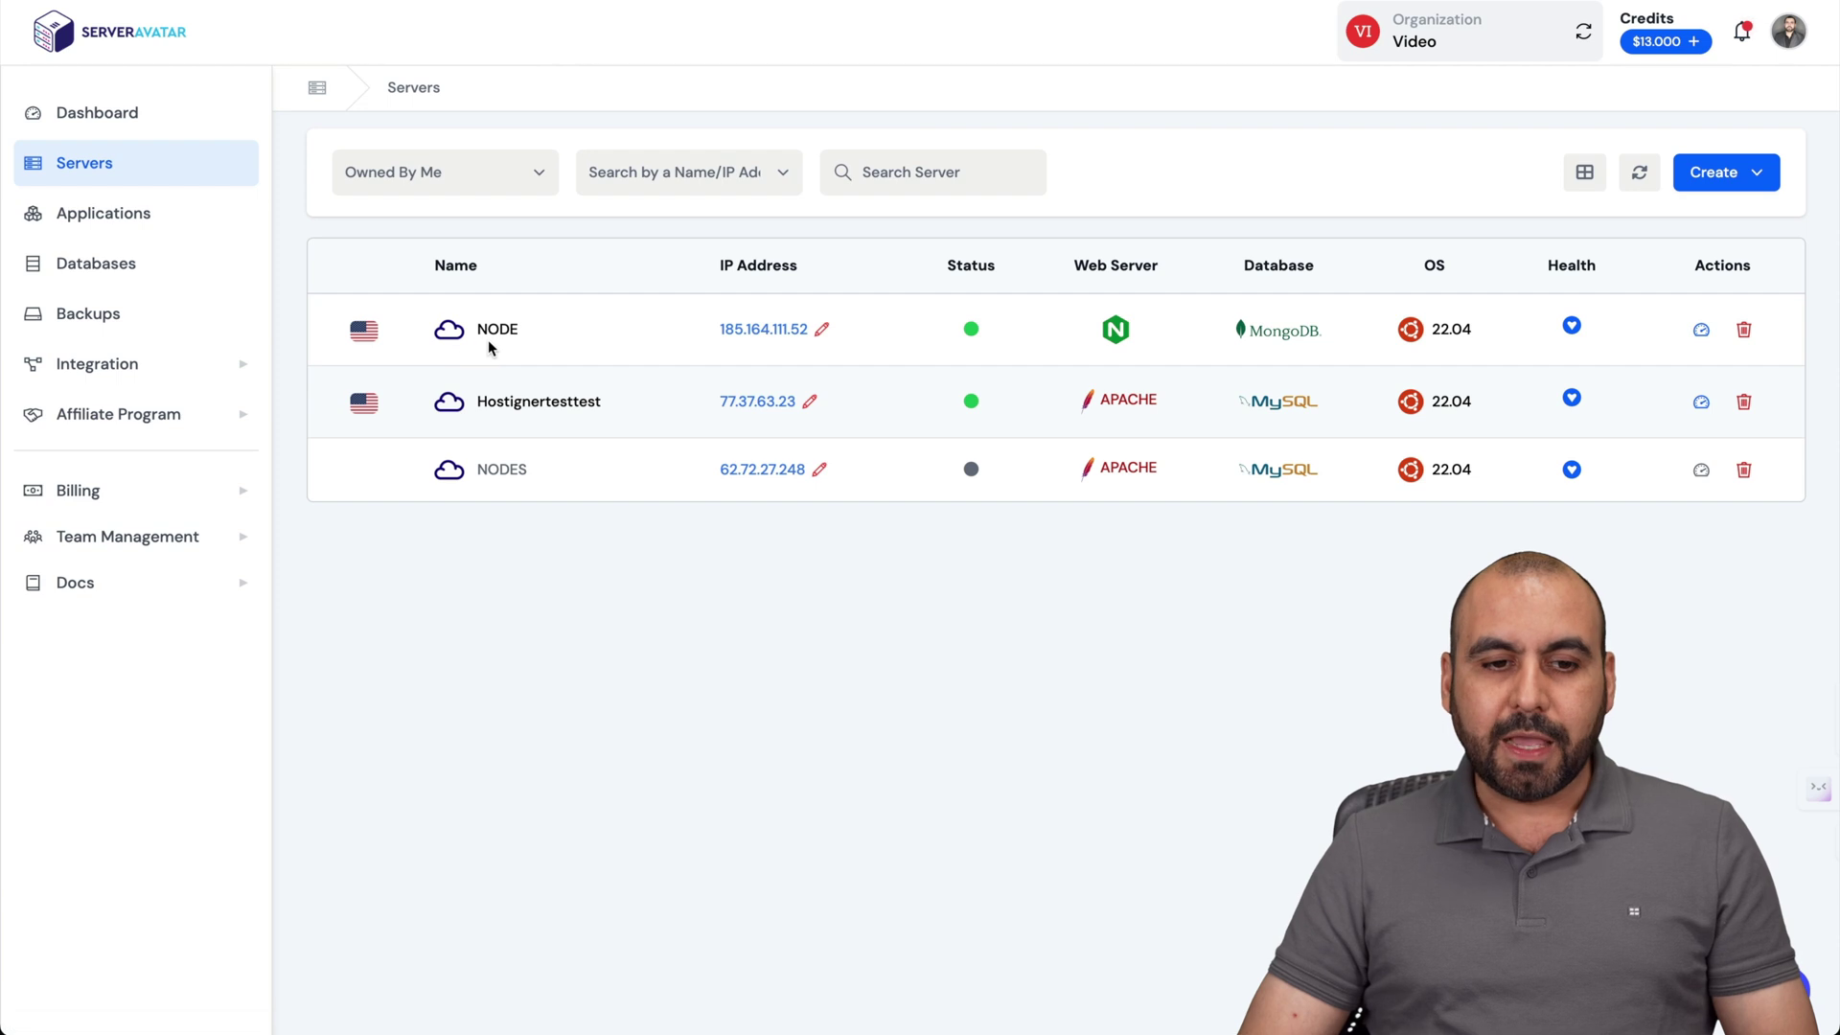
Open the NODE server, look through its Settings, and return to its Server Panel.
{"action": "left_click", "coordinate": [495, 332]}
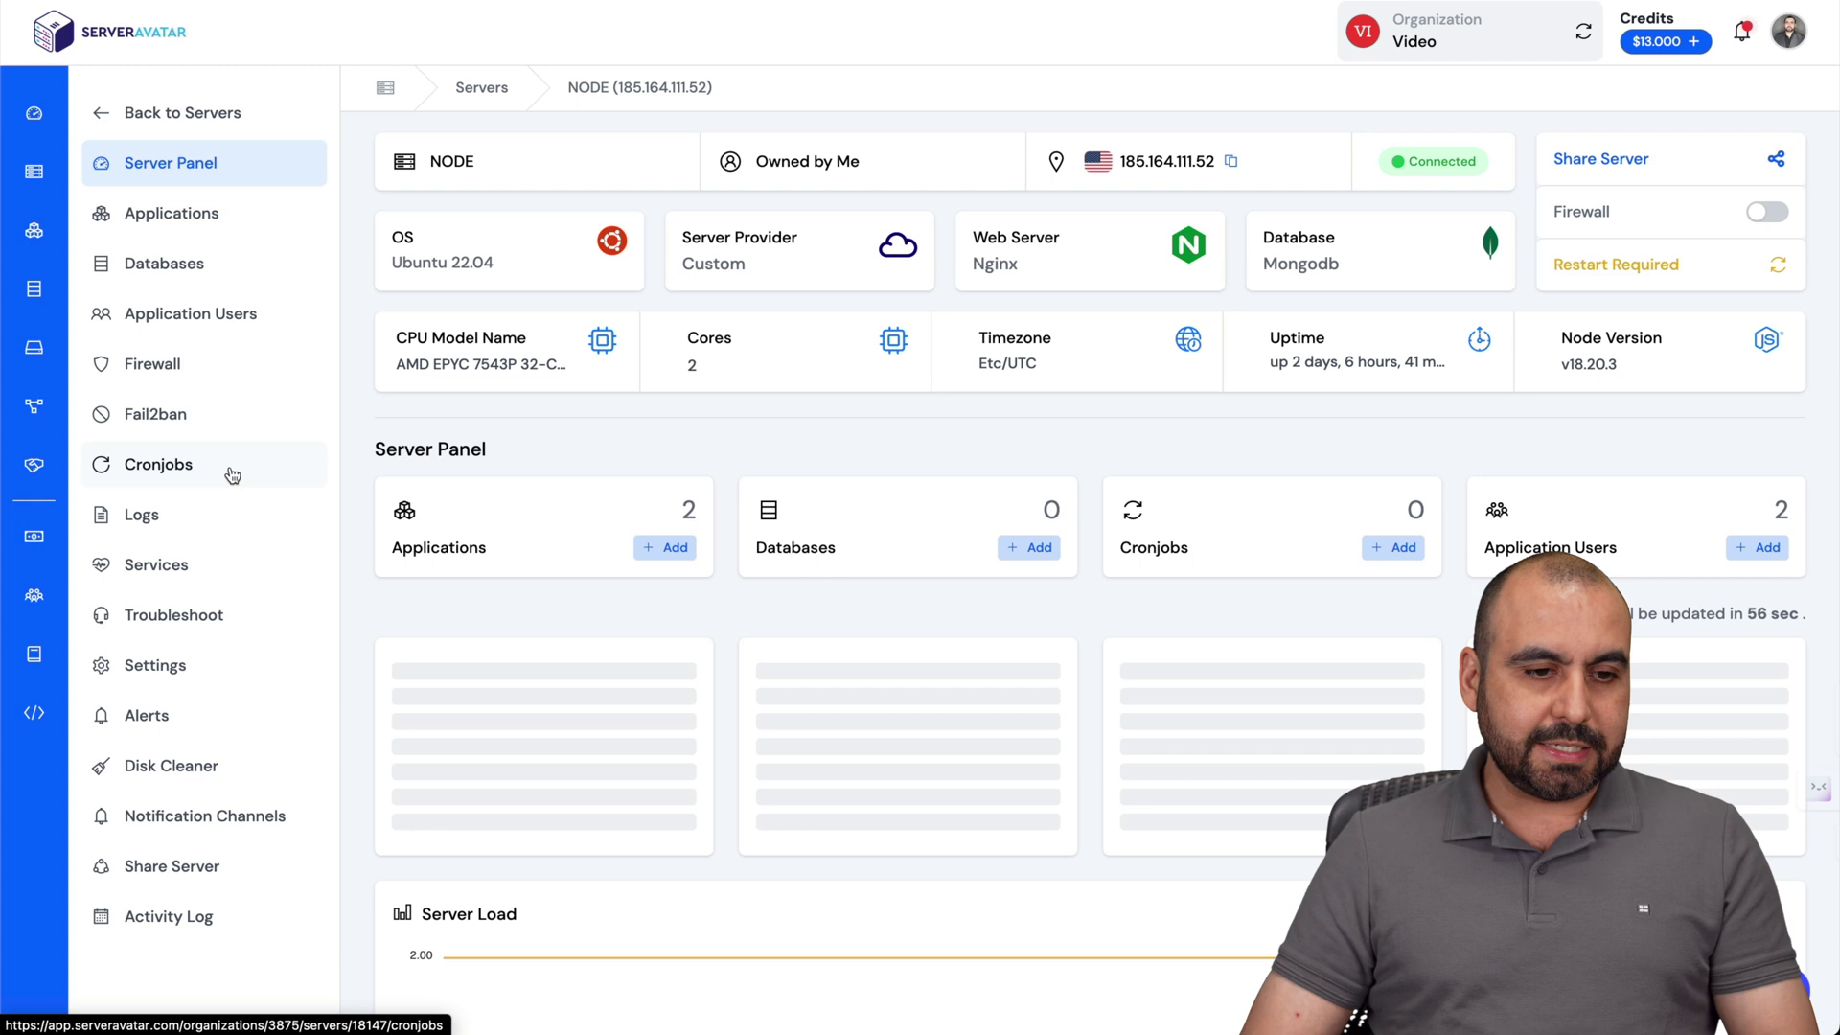
{"action": "left_click", "coordinate": [187, 666]}
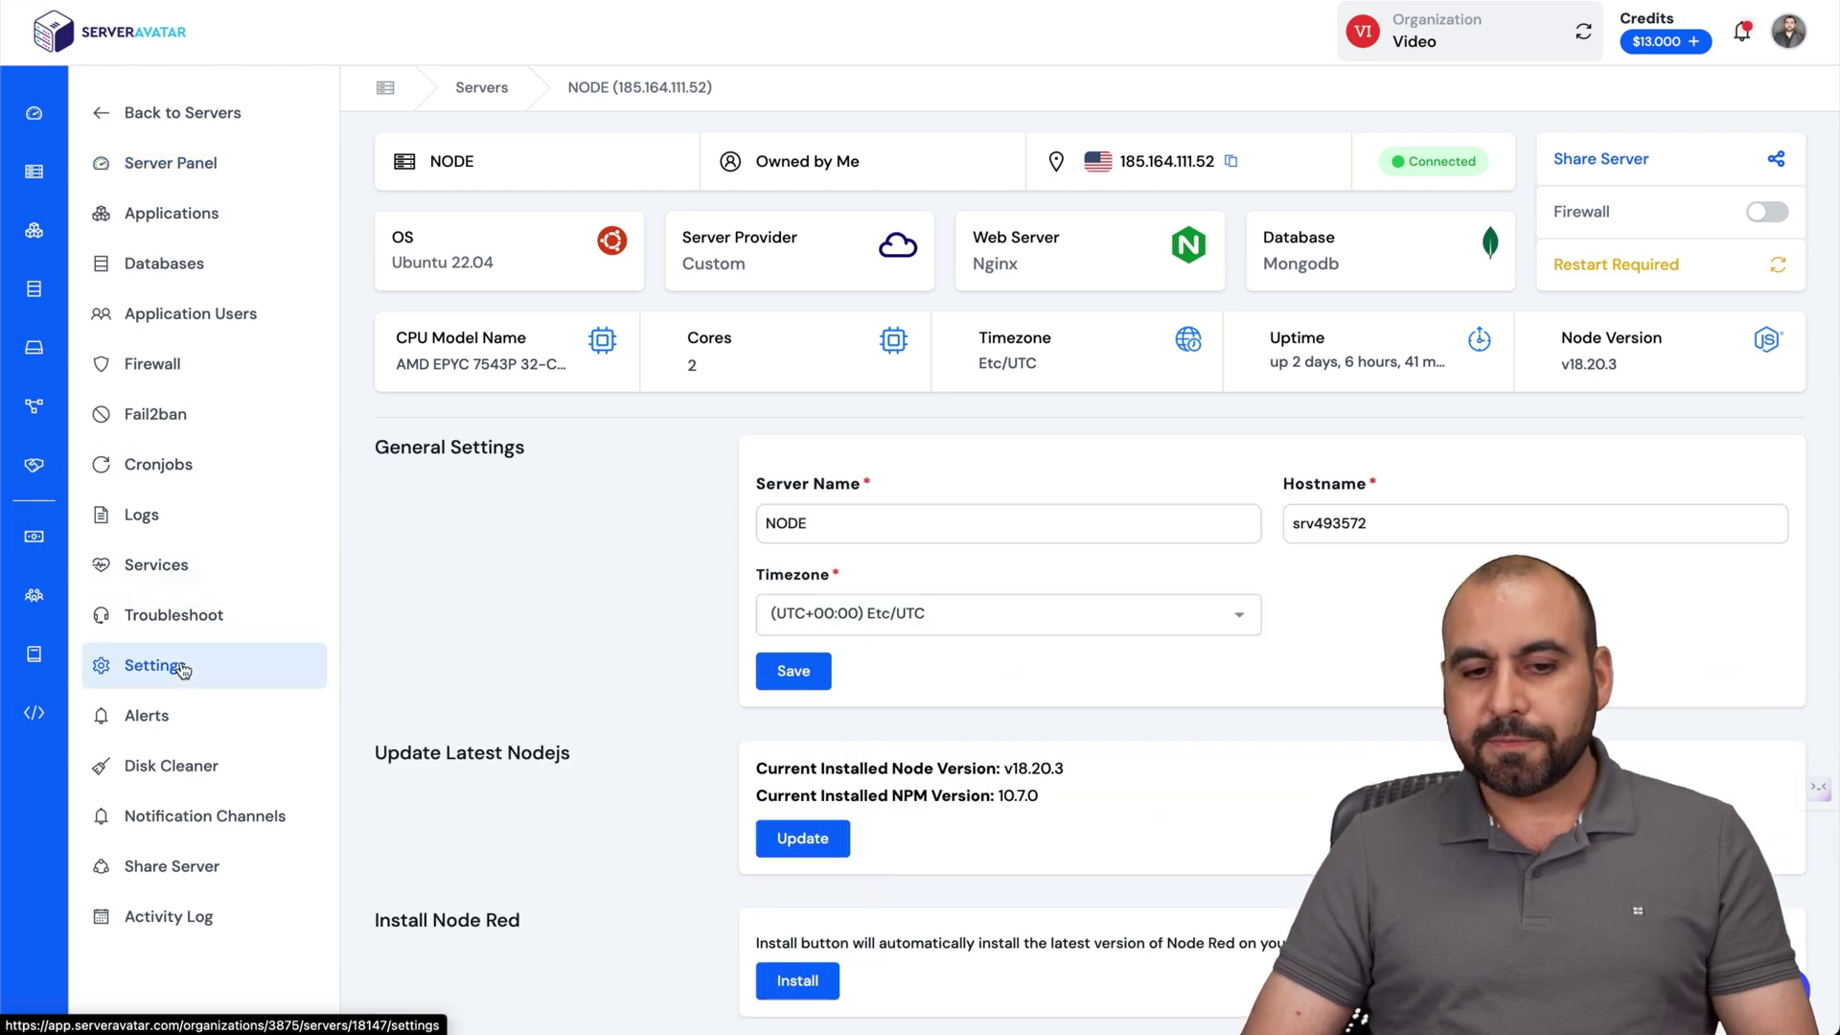
{"action": "scroll", "coordinate": [847, 710], "scroll_direction": "down", "scroll_amount": 4}
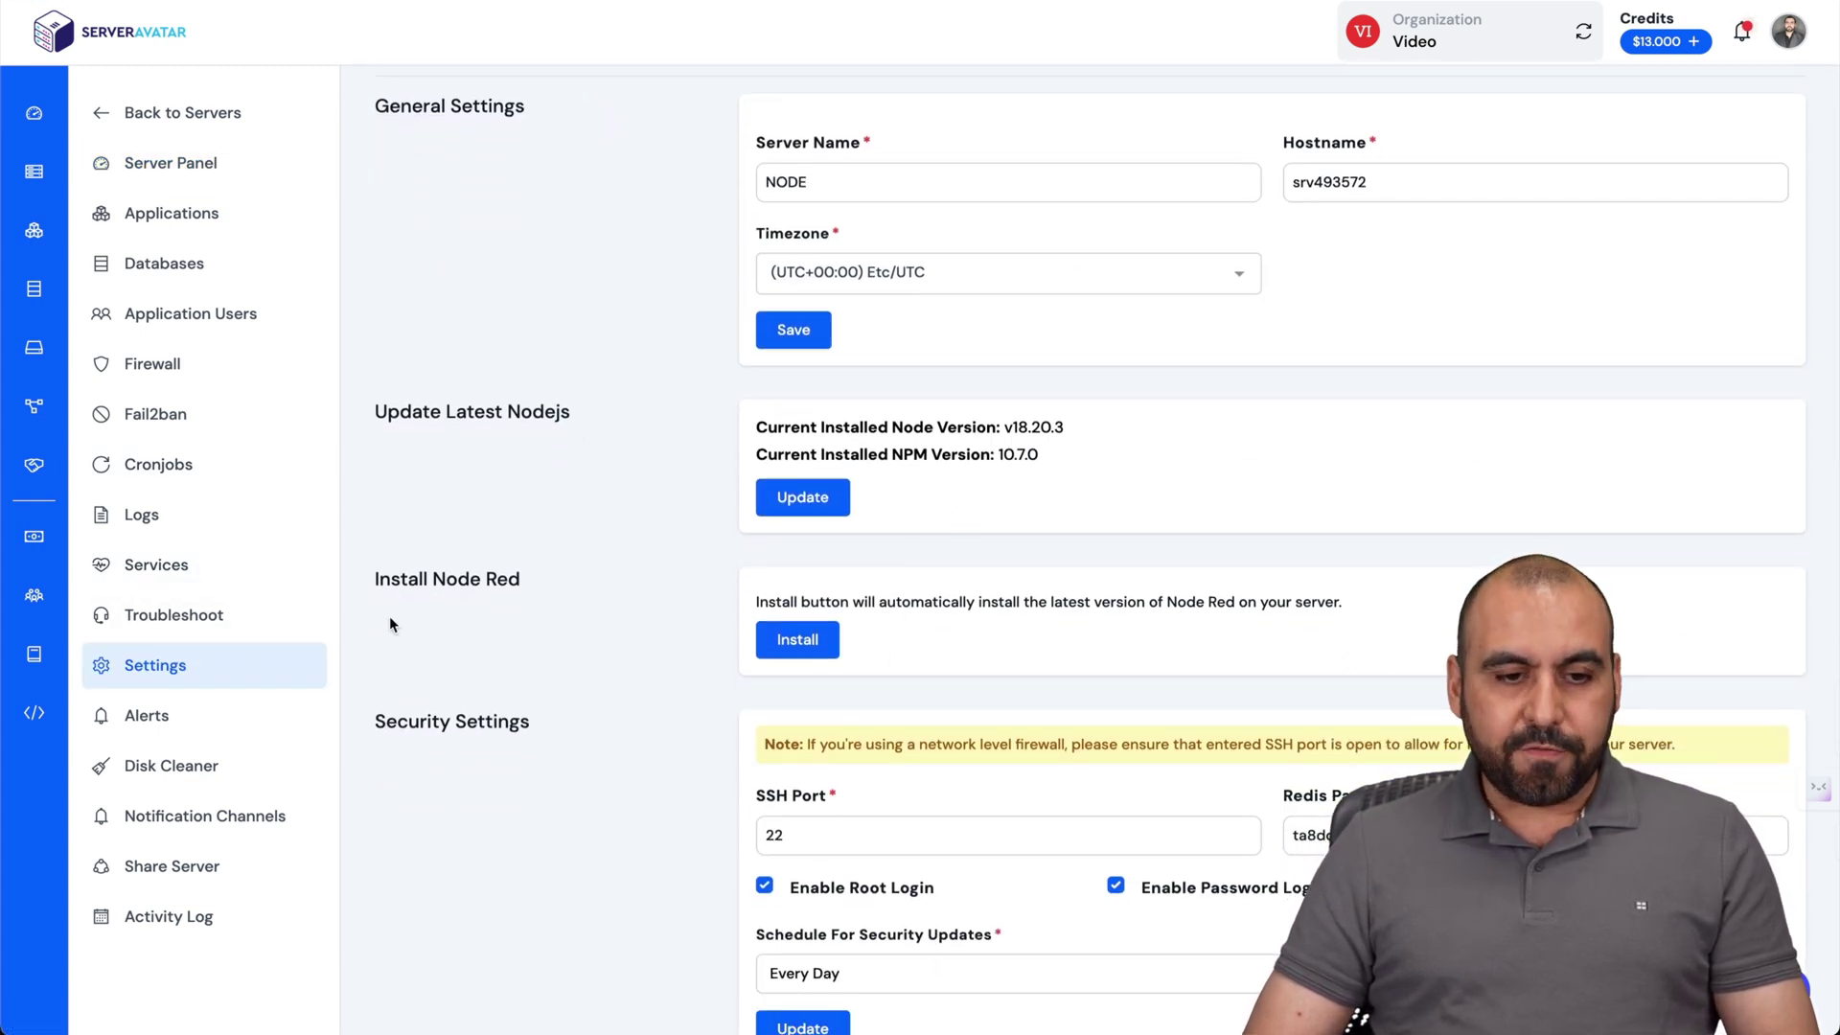
{"action": "left_click_drag", "start_coordinate": [476, 573], "coordinate": [575, 579]}
{"action": "left_click", "coordinate": [596, 636]}
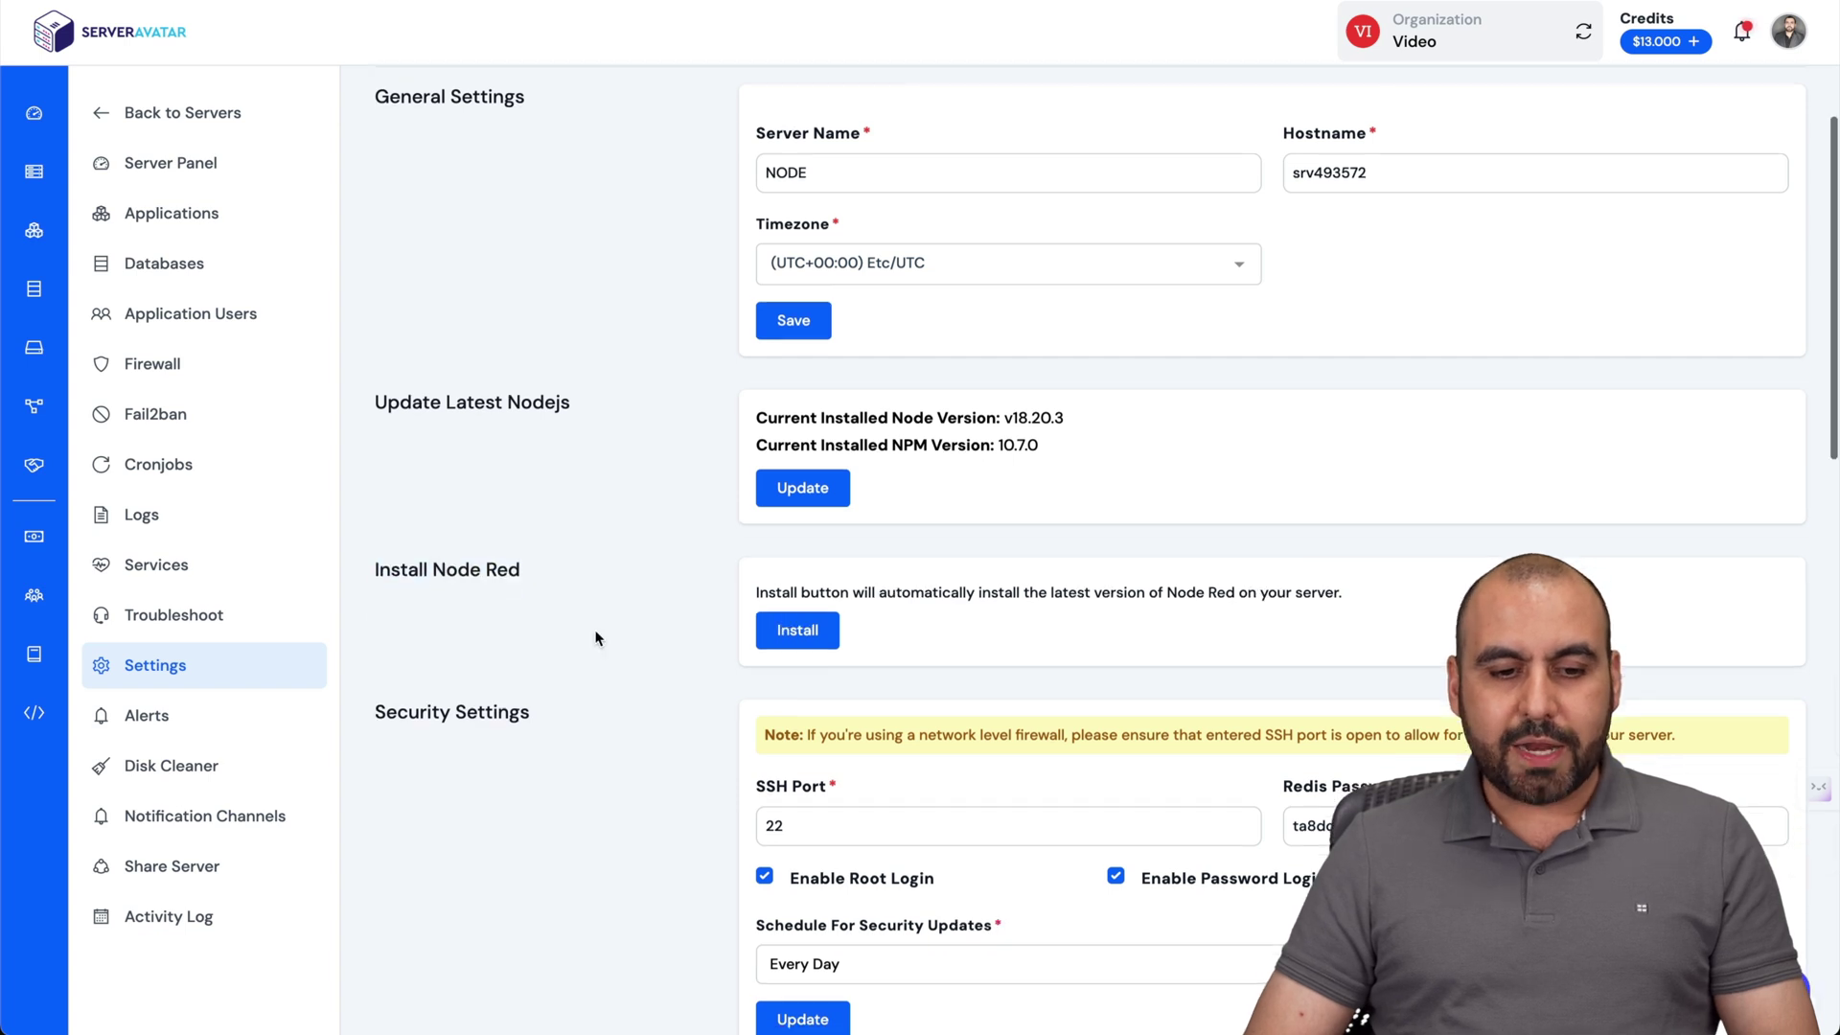
{"action": "scroll", "coordinate": [596, 636], "scroll_direction": "down", "scroll_amount": 9}
{"action": "scroll", "coordinate": [595, 636], "scroll_direction": "up", "scroll_amount": 8}
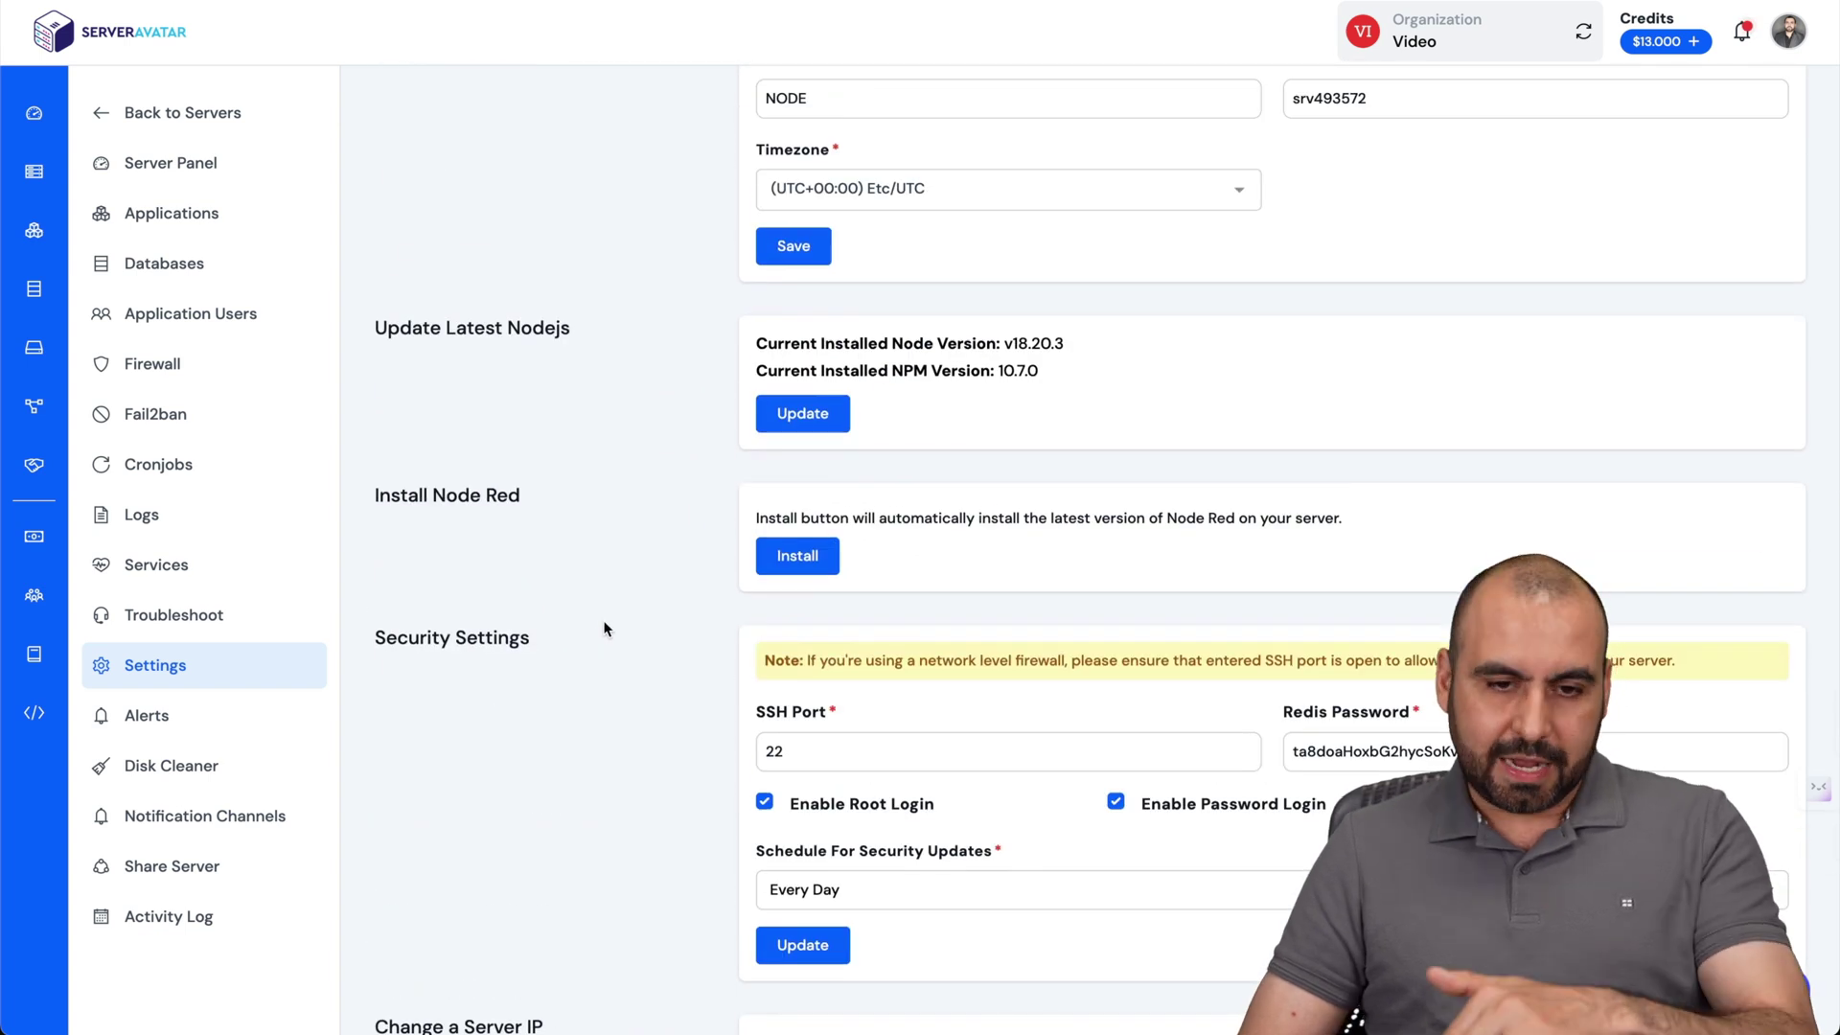
{"action": "scroll", "coordinate": [961, 418], "scroll_direction": "up", "scroll_amount": 5}
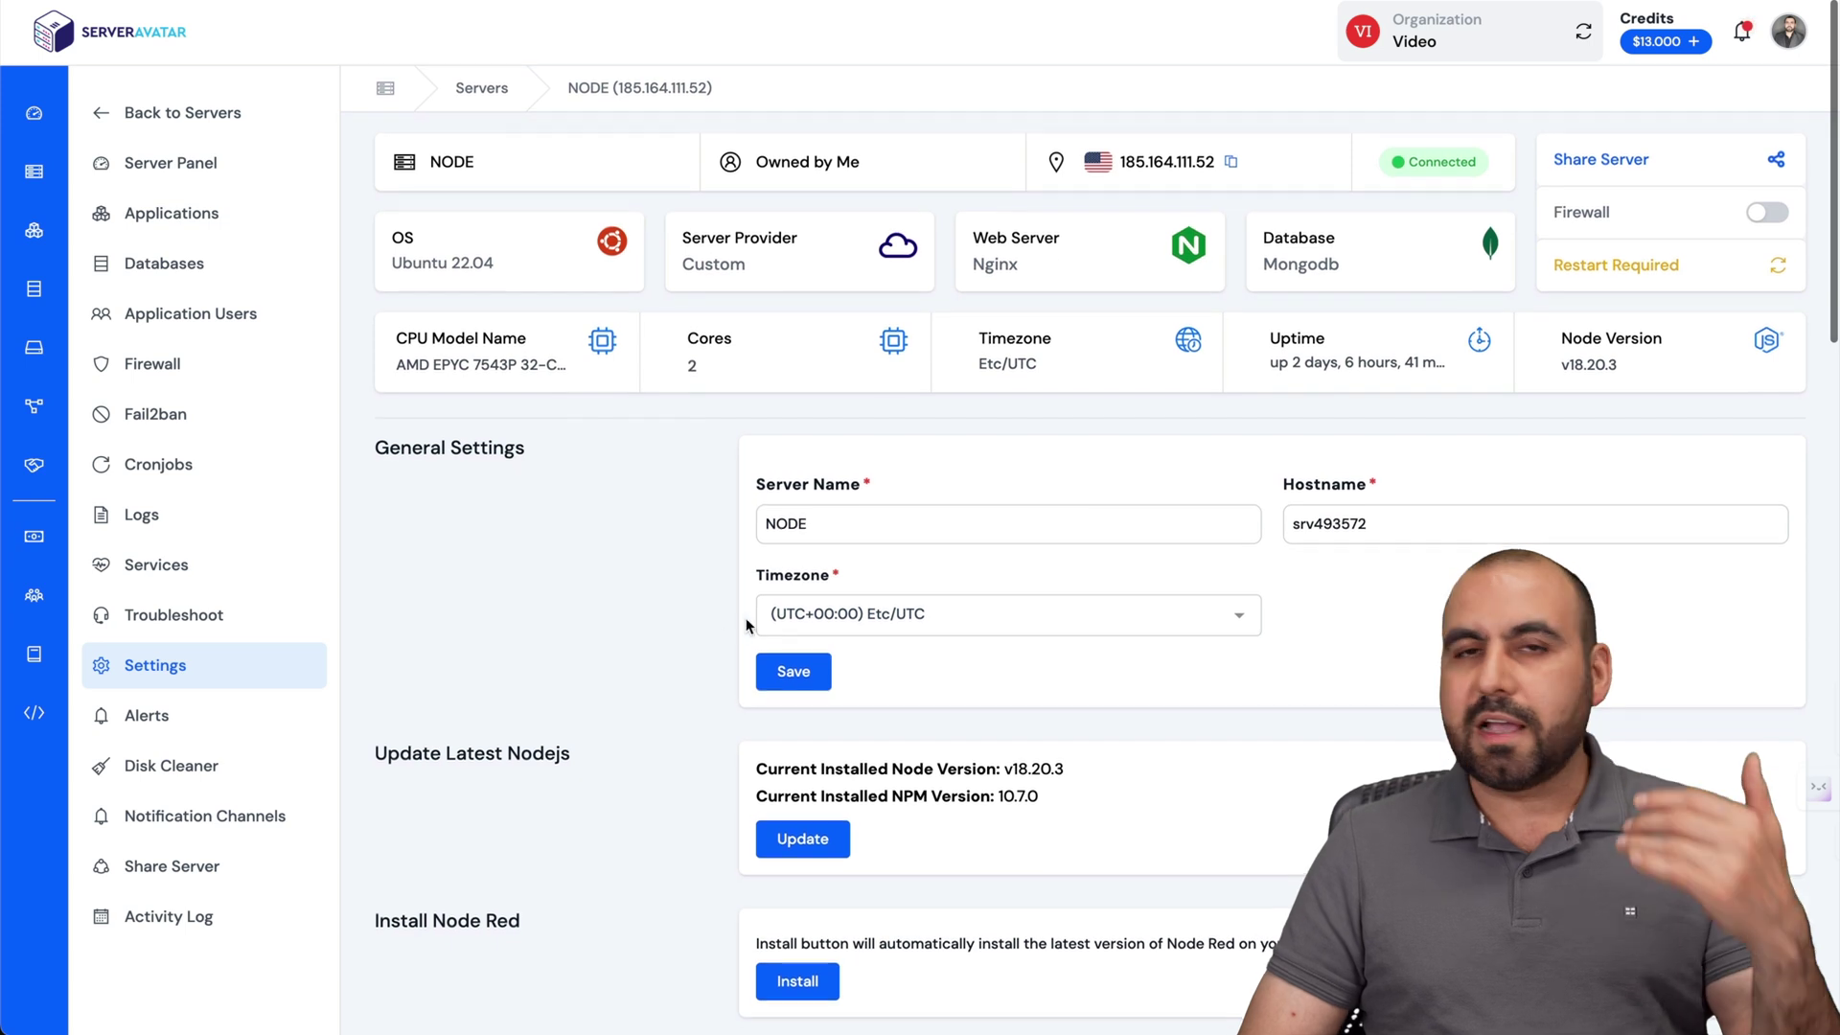
{"action": "key", "text": "alt+Left"}
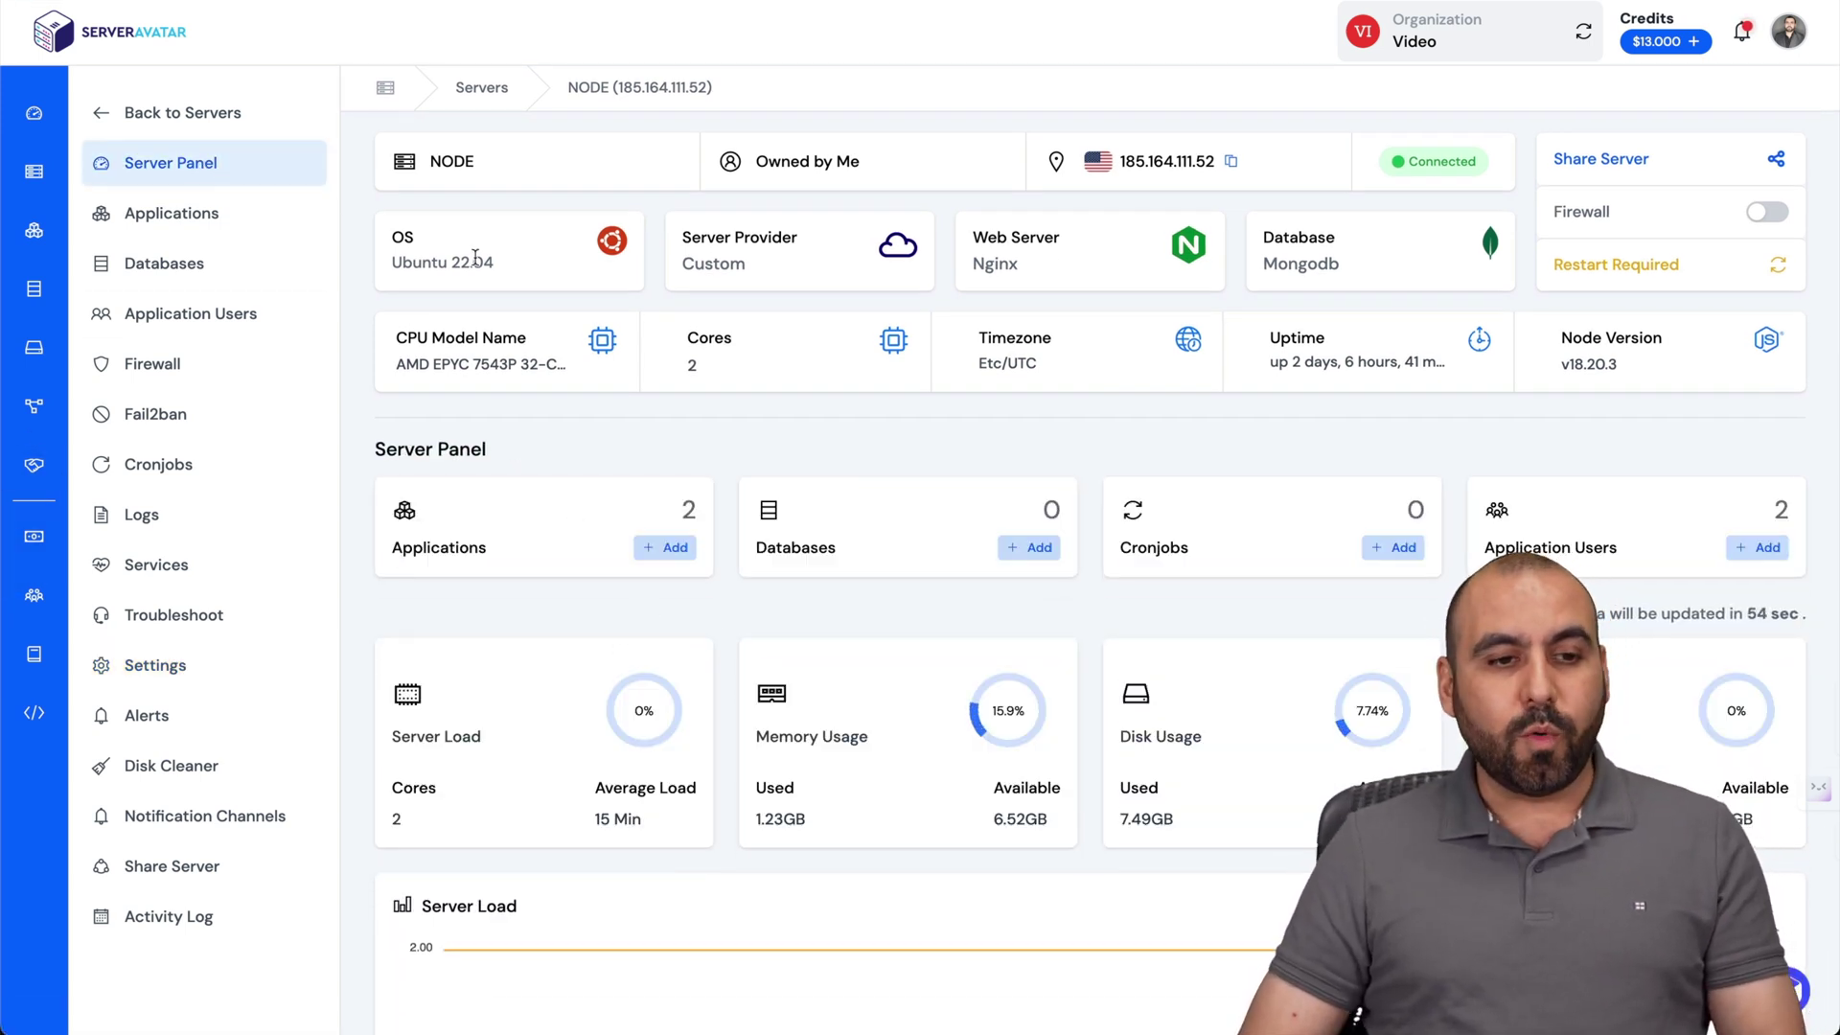
Start a new application on the NODE server named testn8n.
{"action": "left_click", "coordinate": [194, 226]}
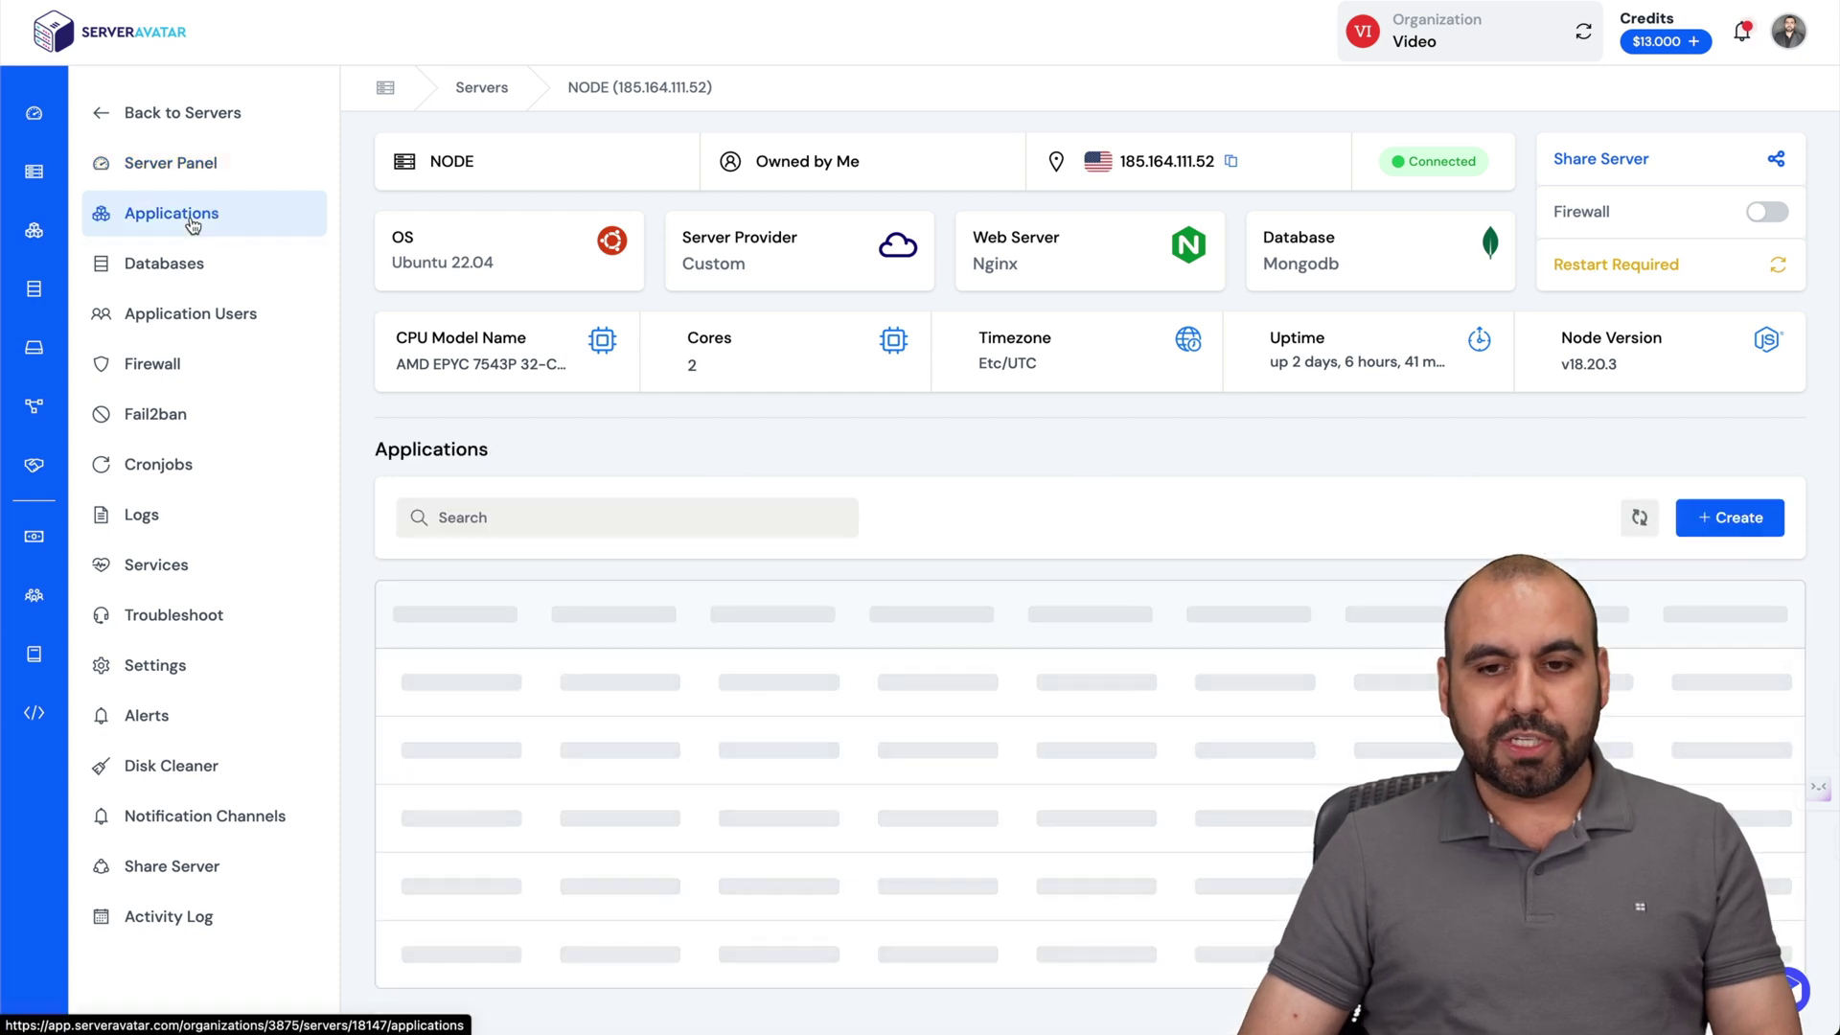
{"action": "left_click", "coordinate": [1744, 525]}
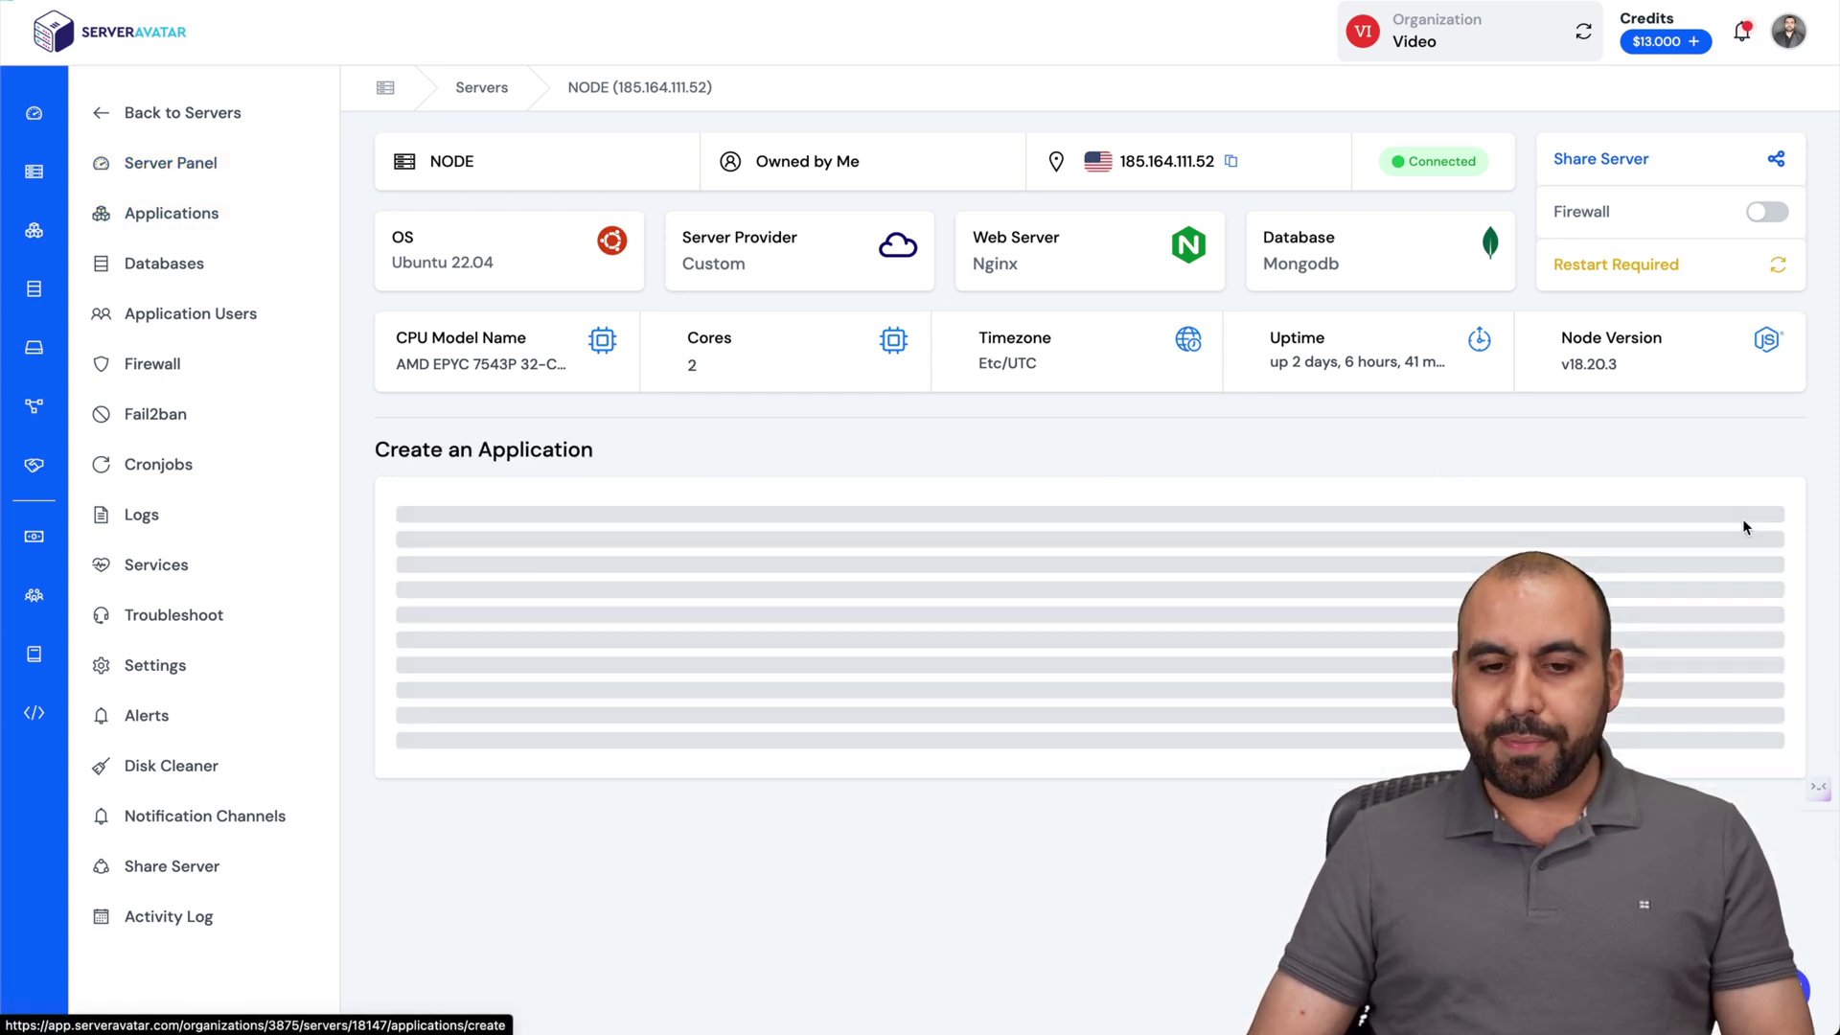
{"action": "scroll", "coordinate": [1193, 569], "scroll_direction": "down", "scroll_amount": 2}
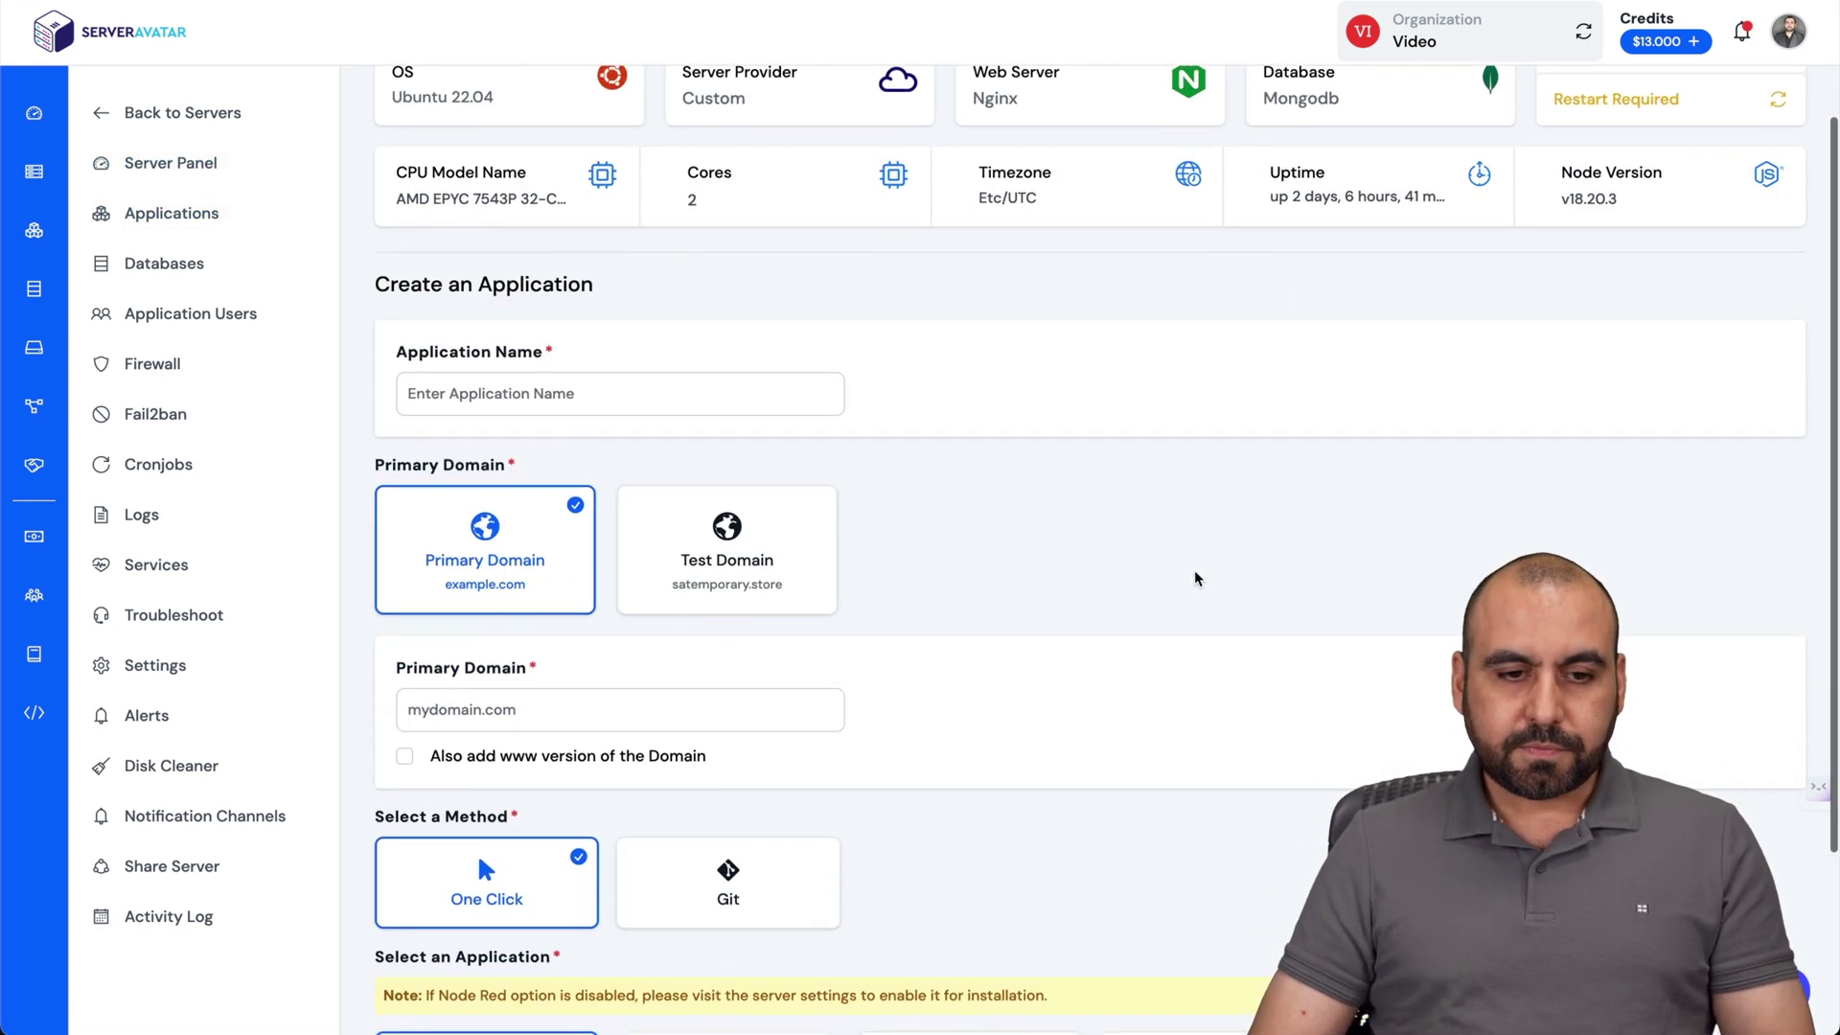
{"action": "left_click", "coordinate": [639, 390]}
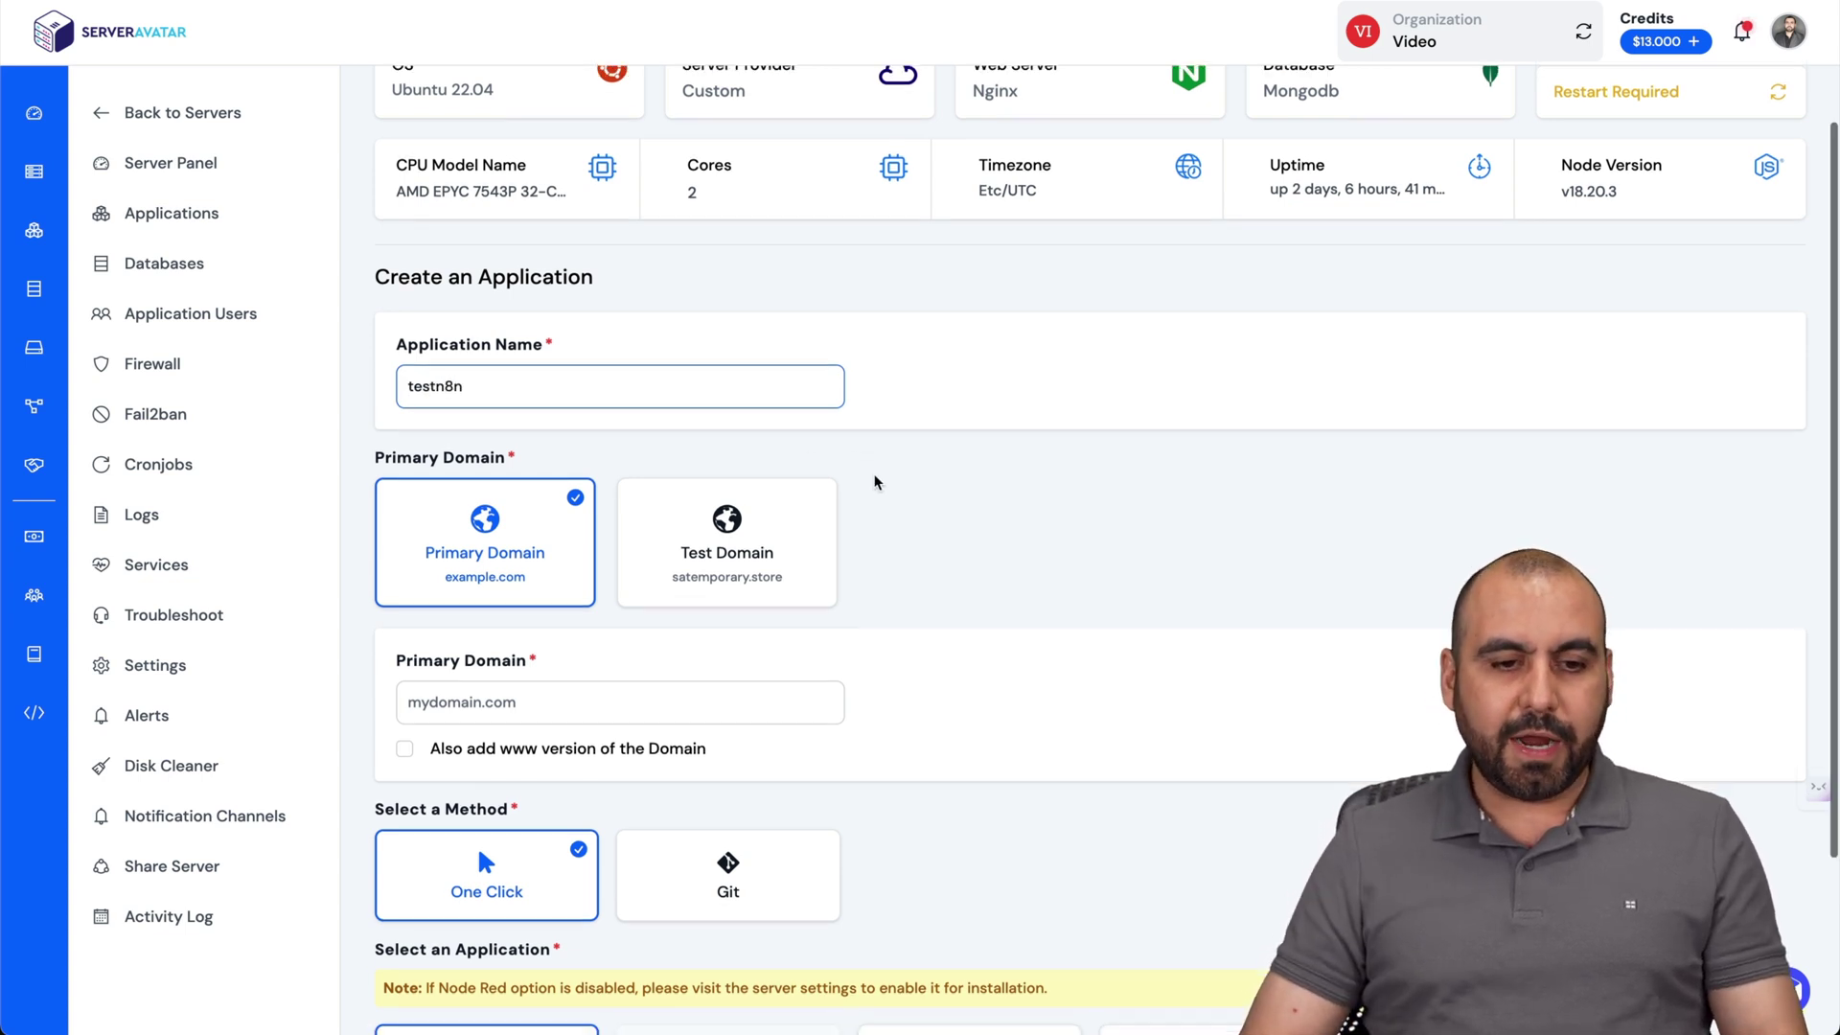
{"action": "scroll", "coordinate": [533, 465], "scroll_direction": "down", "scroll_amount": 1}
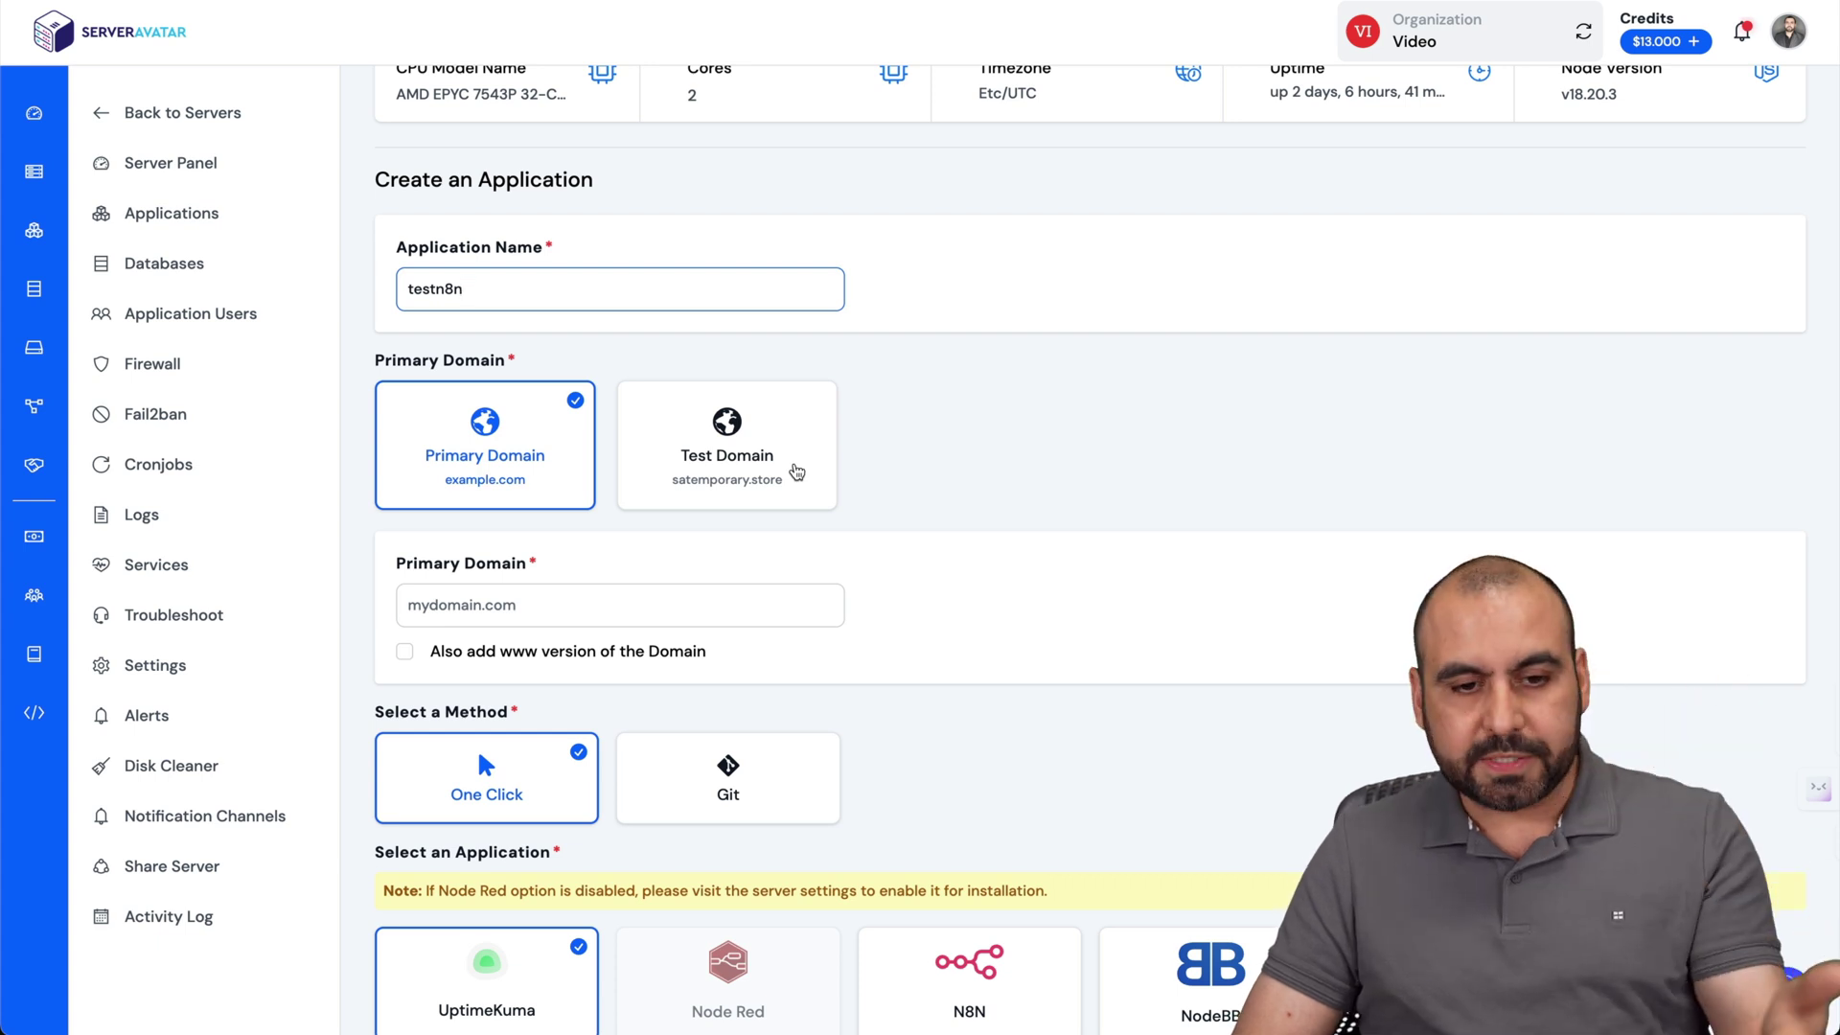
Use a test domain with subdomain testn8n, pick One Click N8N, and create it.
{"action": "left_click", "coordinate": [797, 472]}
{"action": "scroll", "coordinate": [866, 537], "scroll_direction": "down", "scroll_amount": 2}
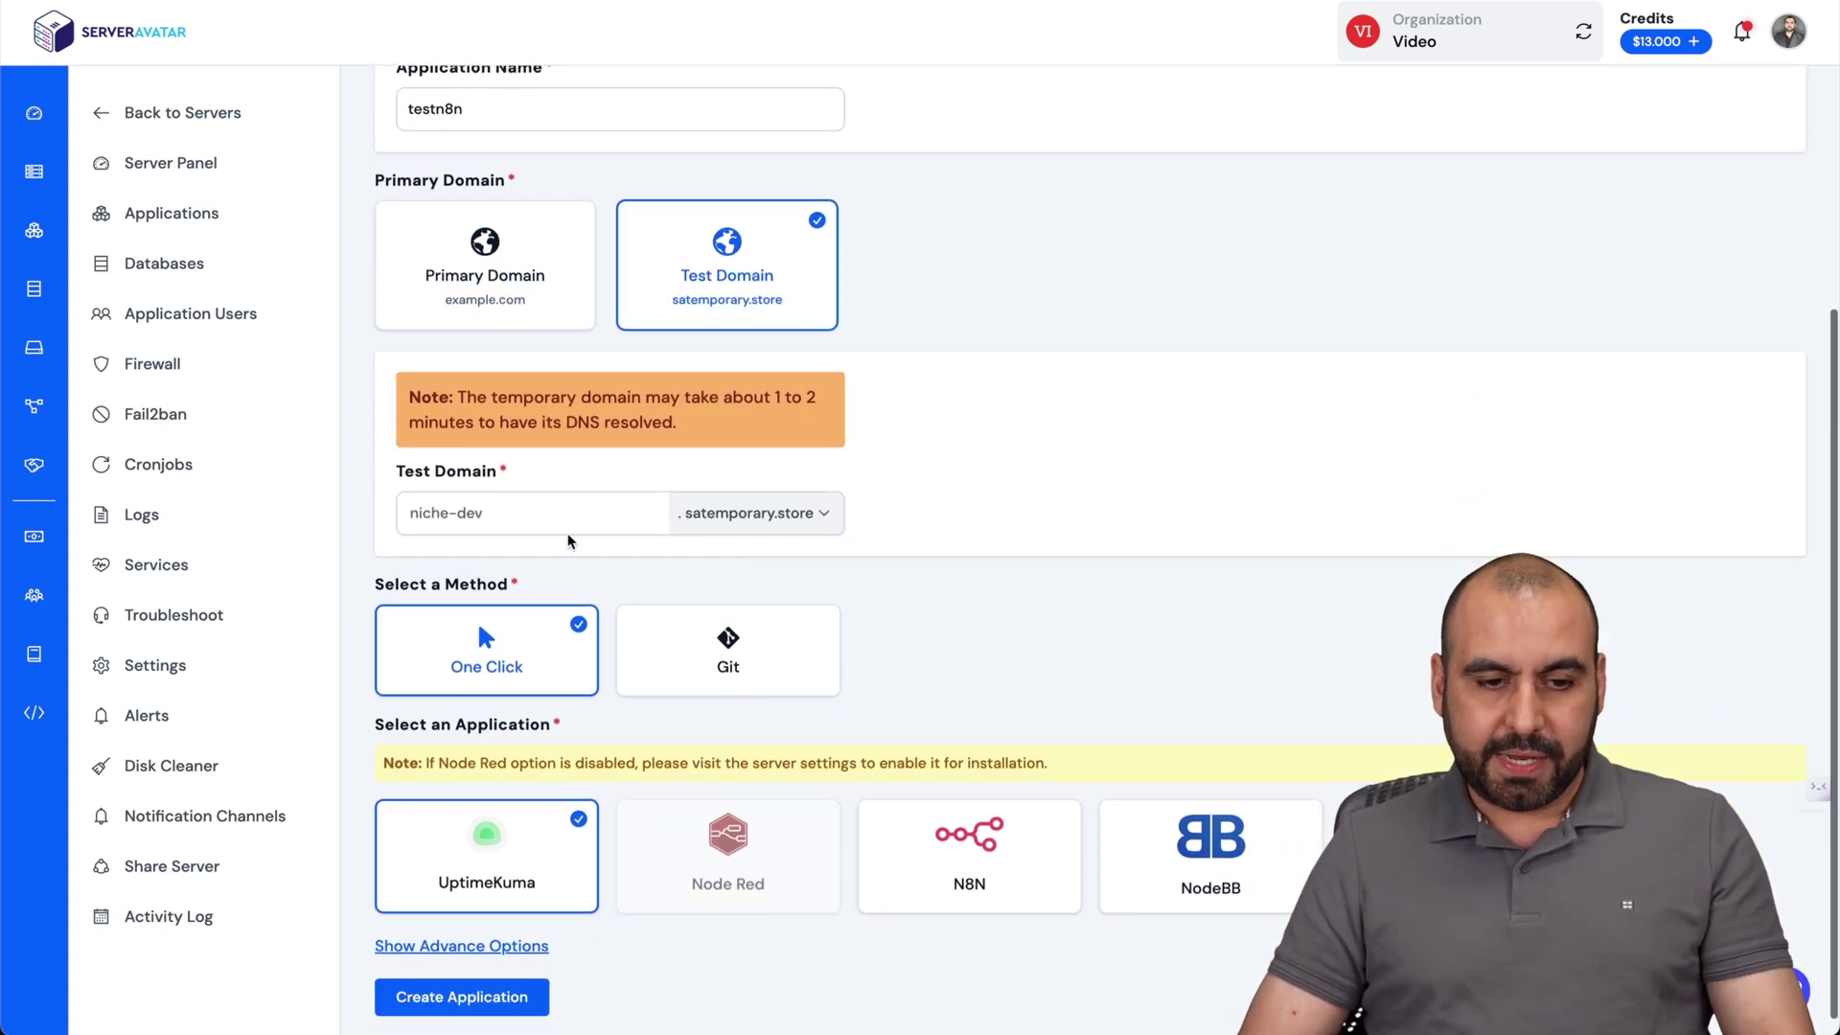
{"action": "left_click", "coordinate": [565, 527]}
{"action": "type", "text": "tewn"}
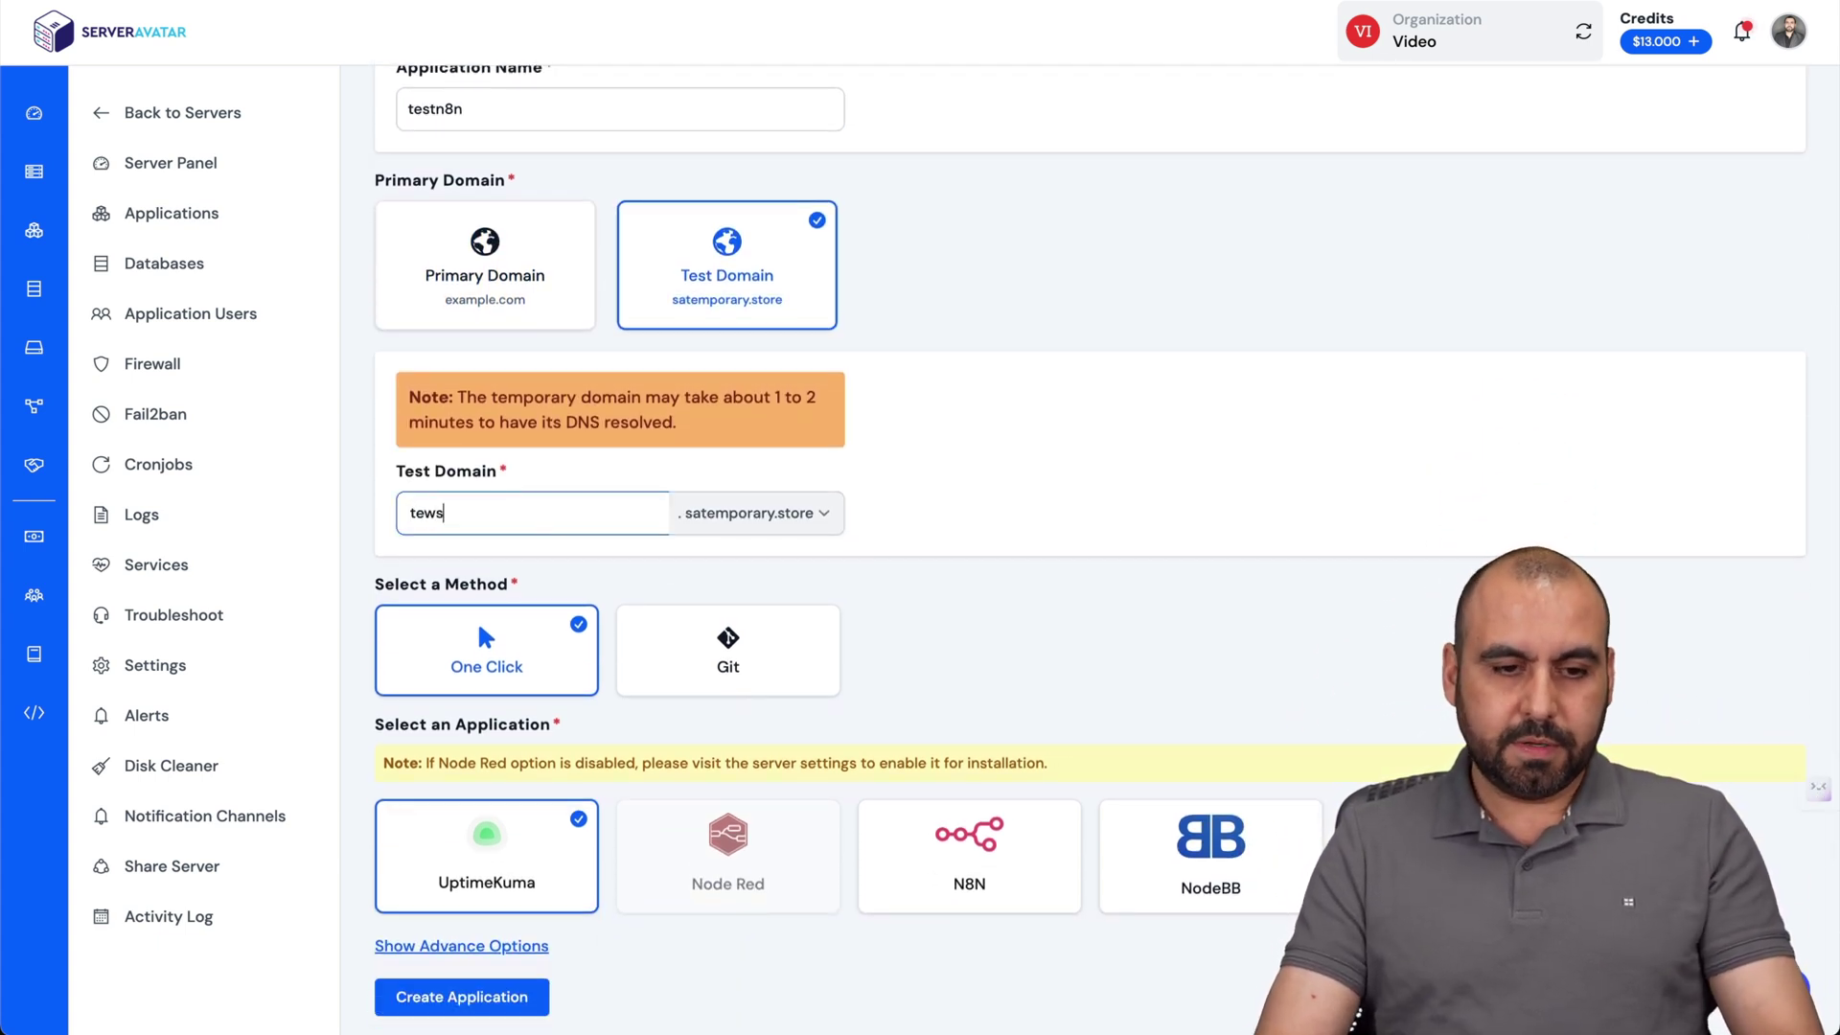
{"action": "key", "text": "BackSpace"}
{"action": "key", "text": "BackSpace"}
{"action": "type", "text": "stn8n"}
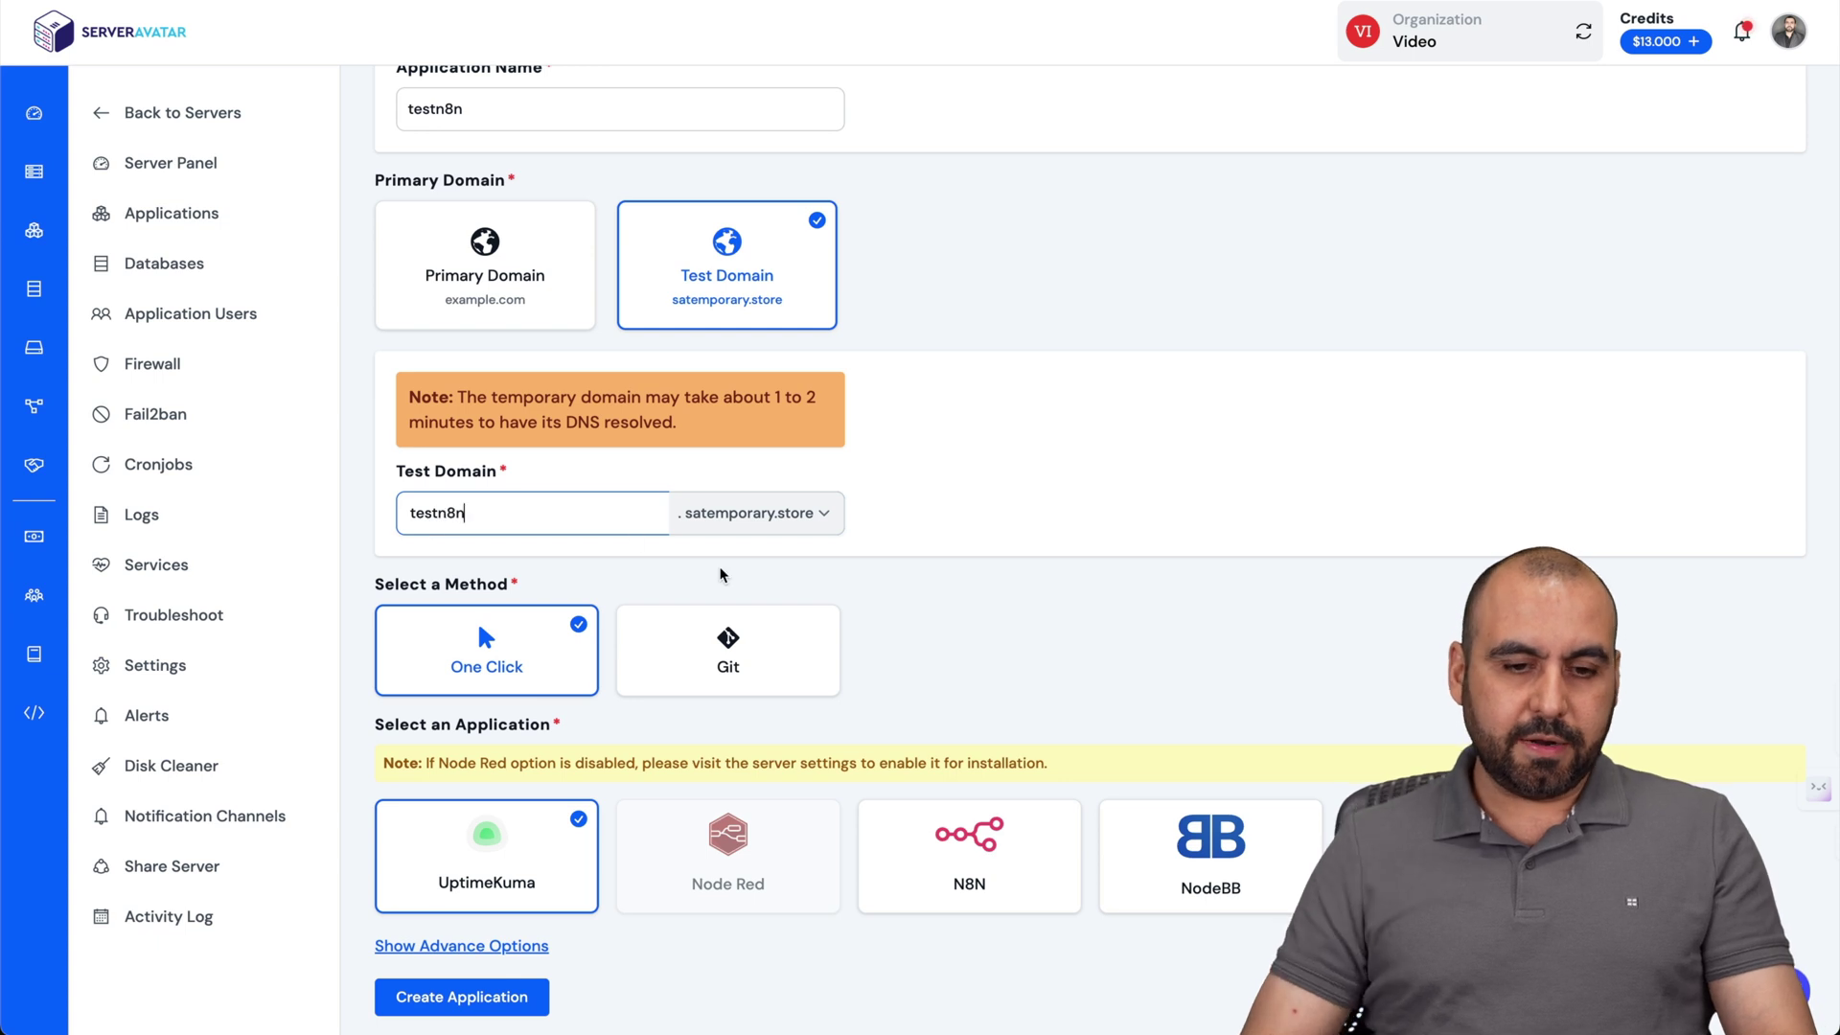
{"action": "scroll", "coordinate": [722, 575], "scroll_direction": "down", "scroll_amount": 1}
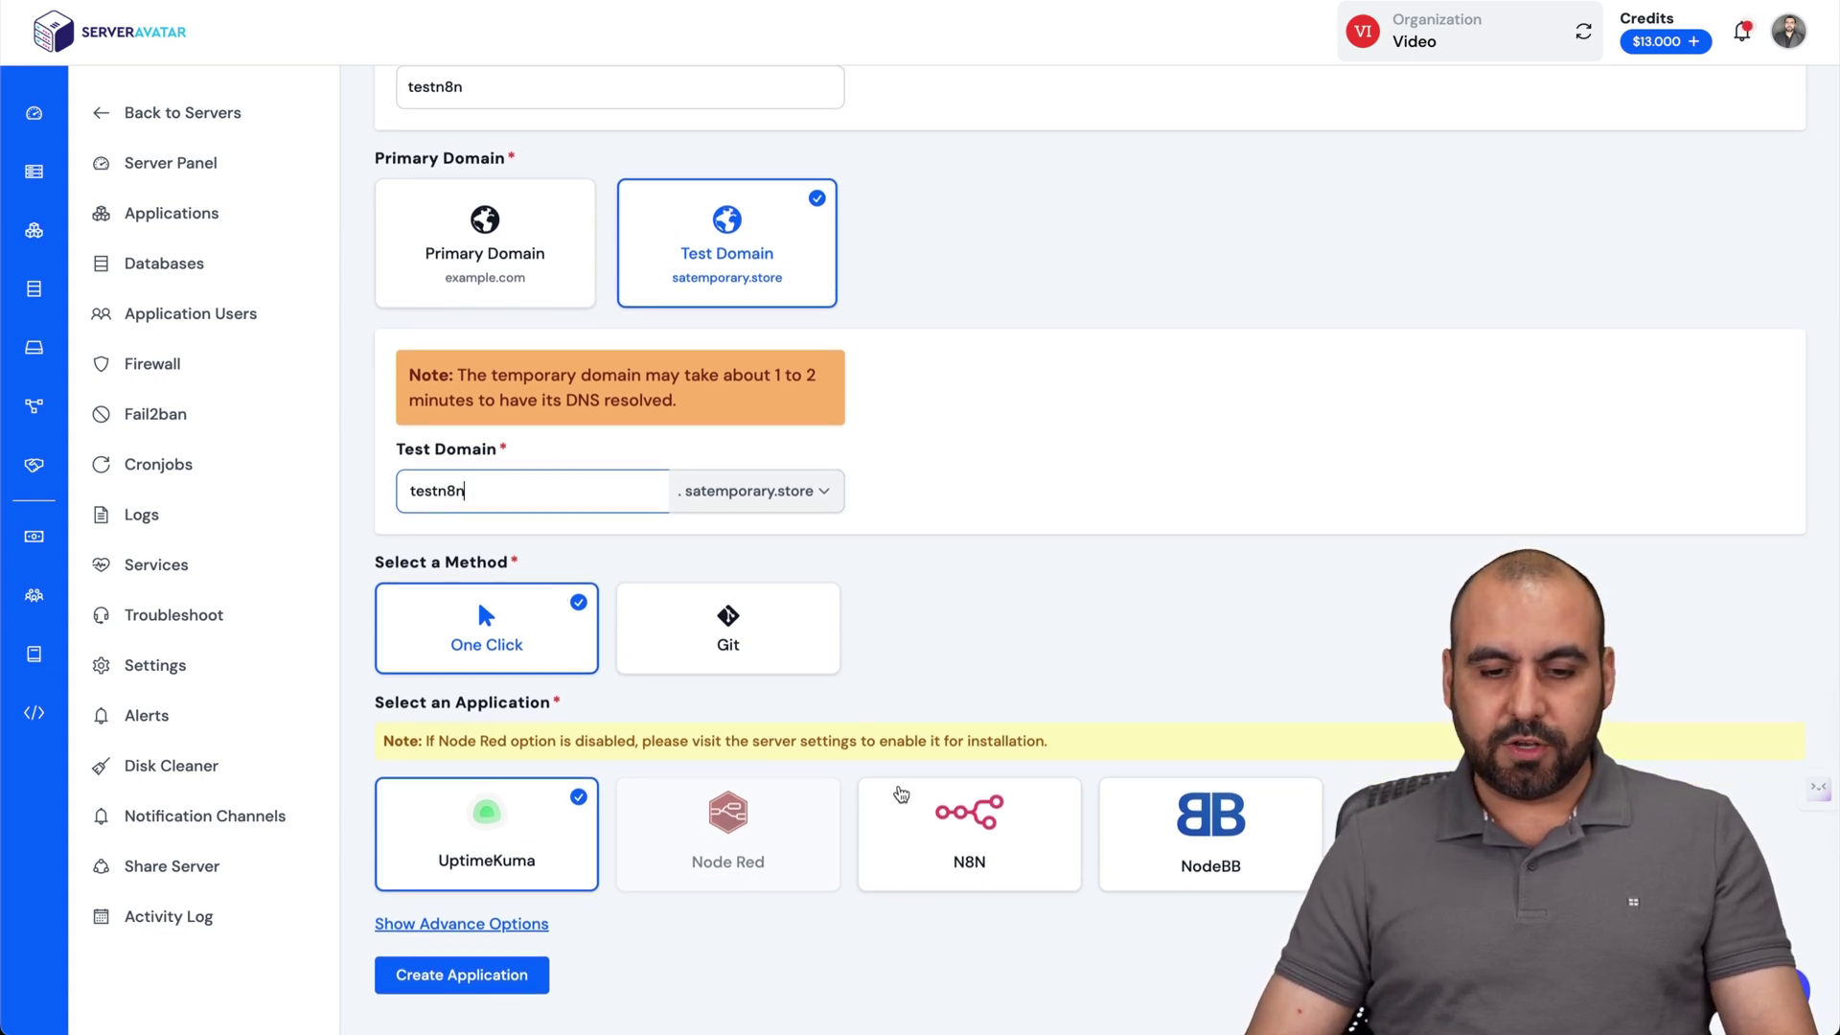
{"action": "left_click", "coordinate": [974, 826]}
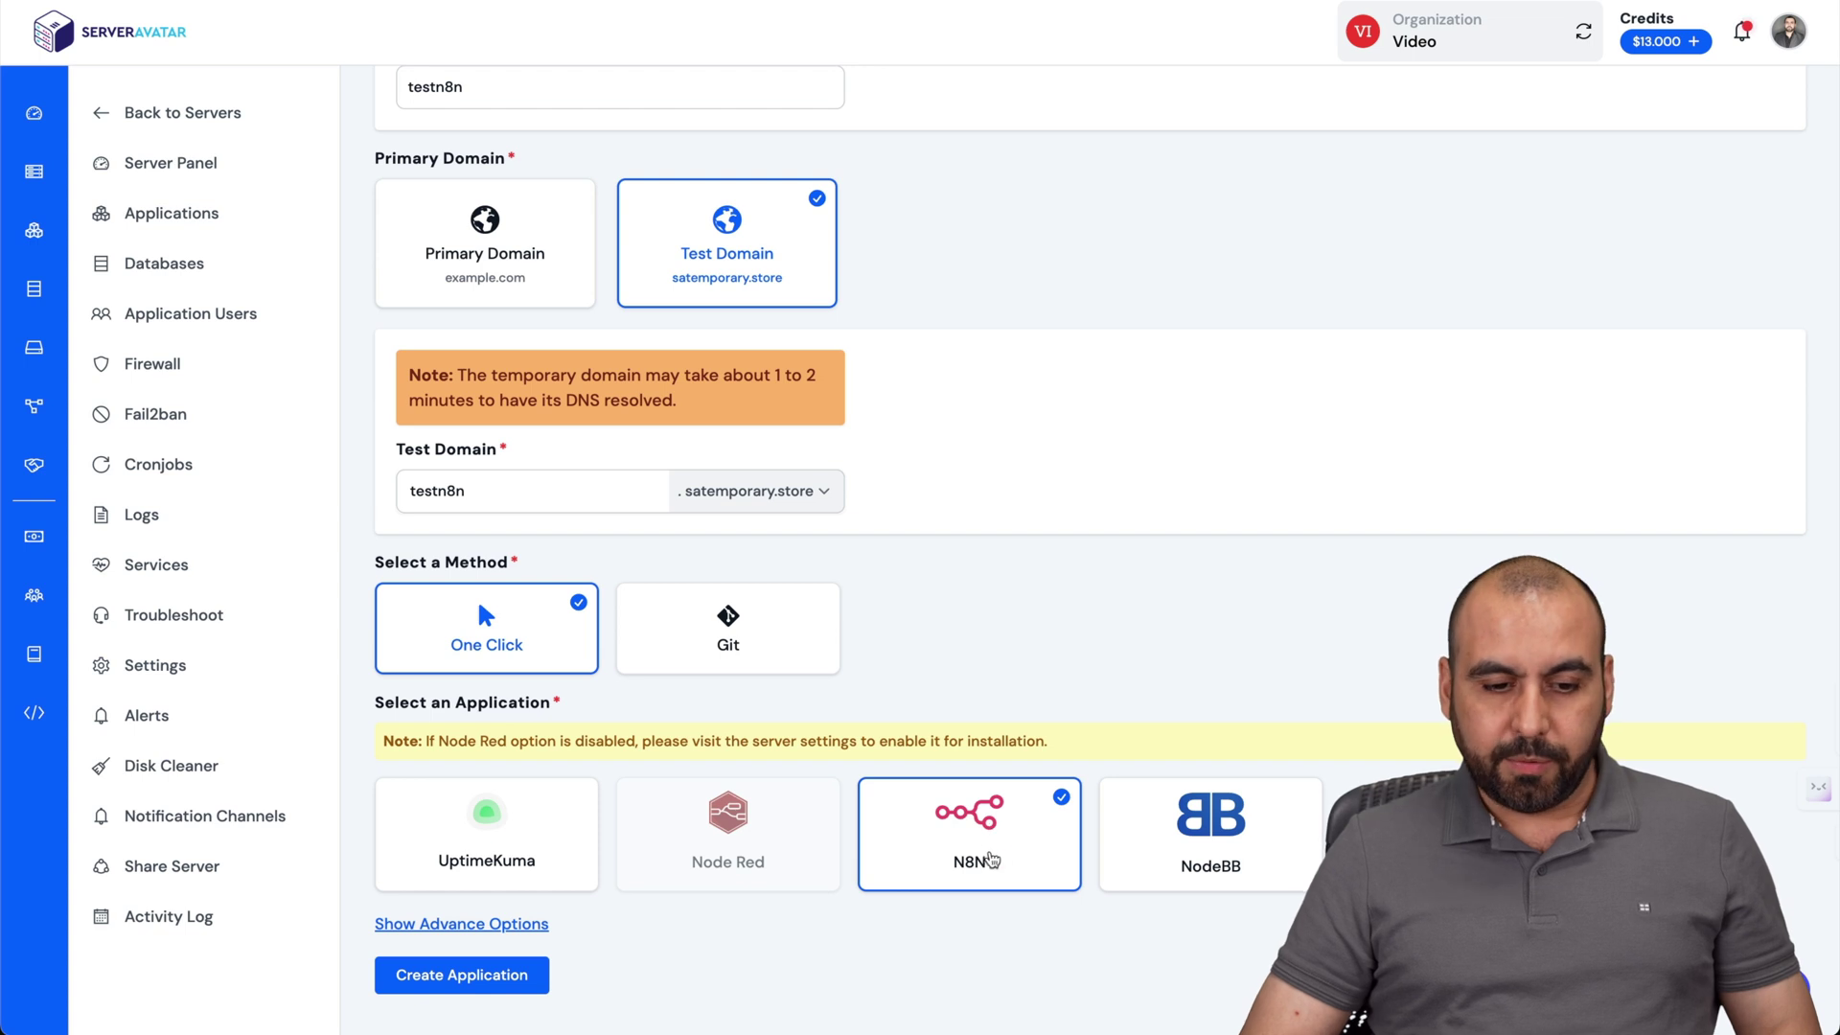
{"action": "left_click", "coordinate": [528, 978]}
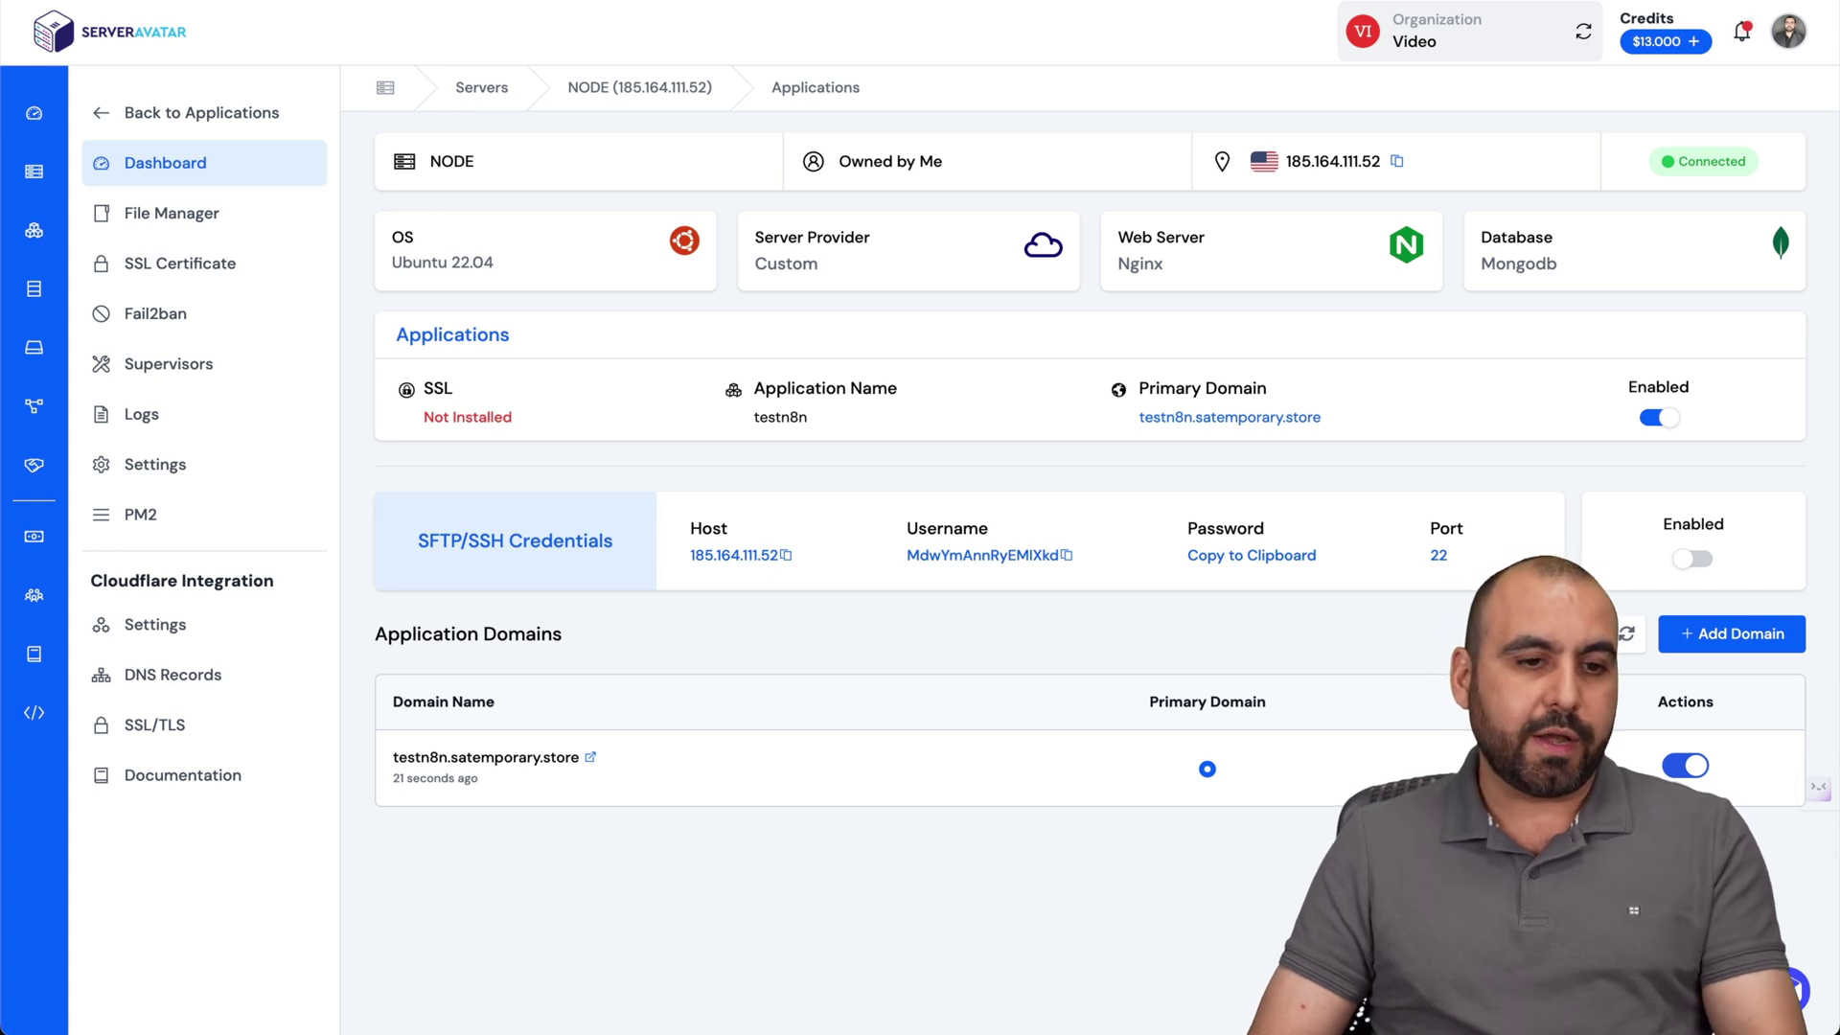
Open the testn8n application's SSL Certificate page.
{"action": "left_click", "coordinate": [202, 263]}
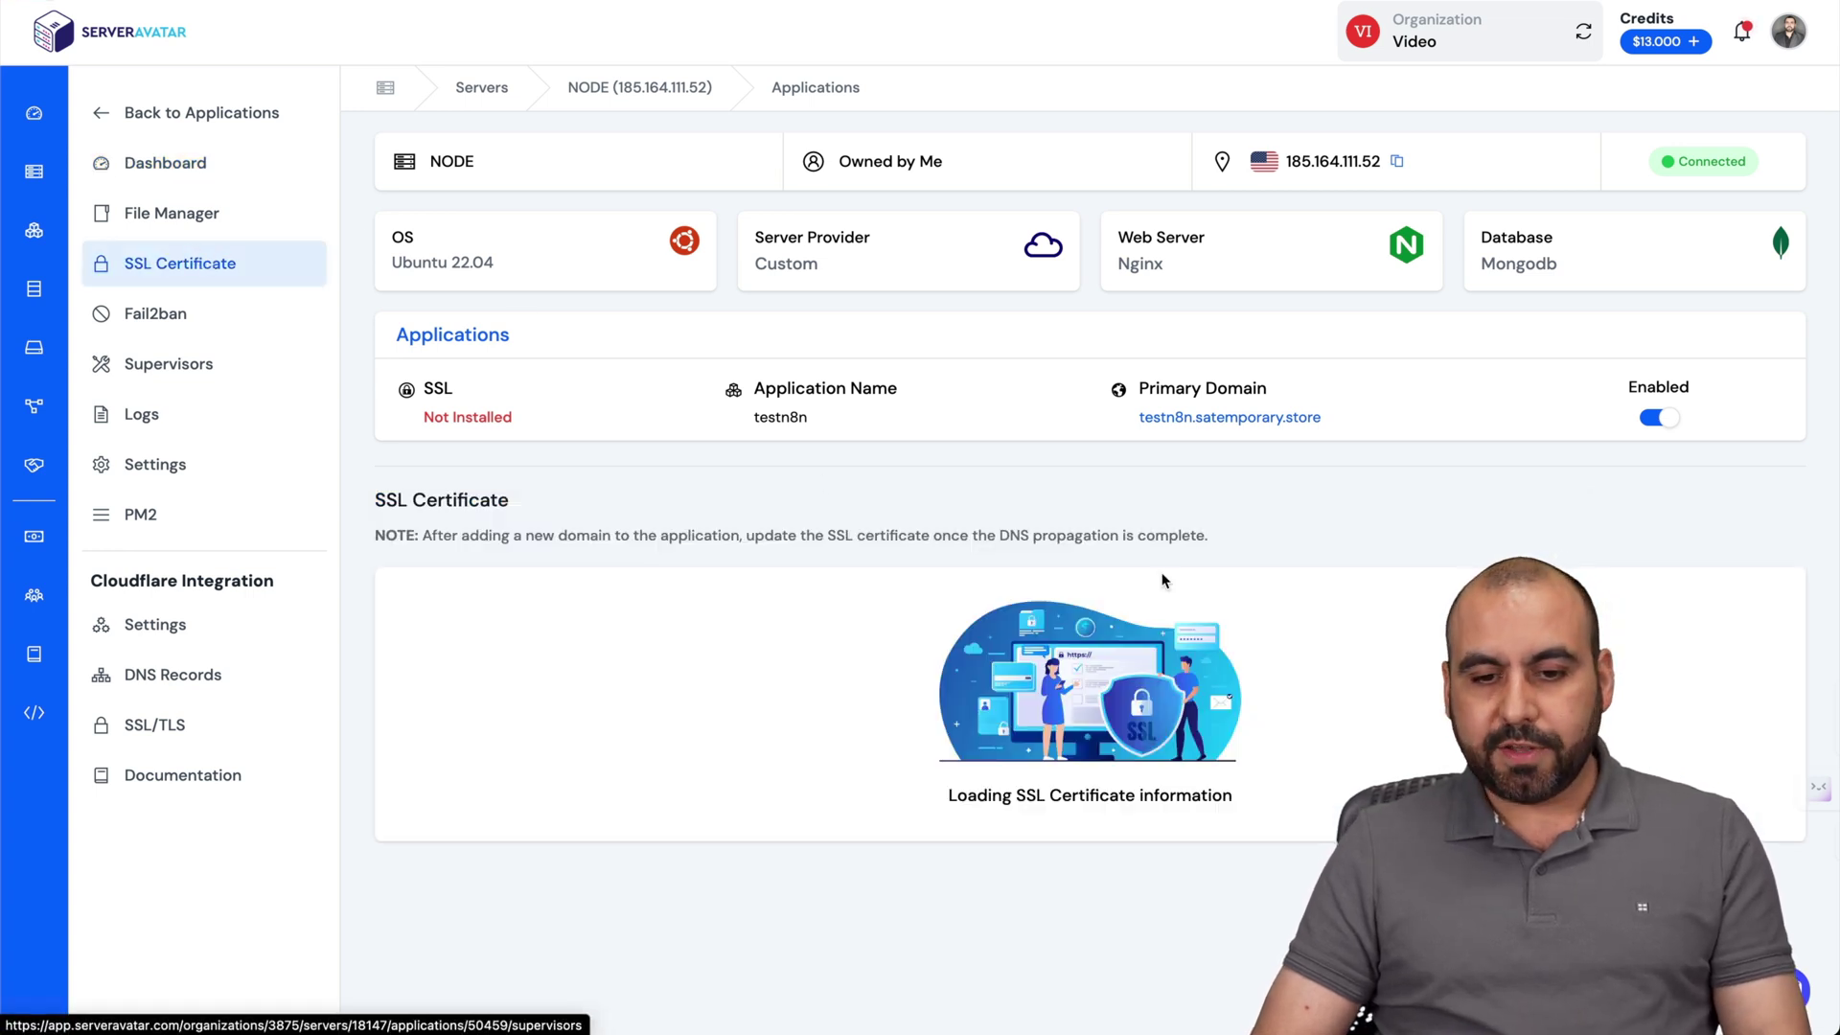
Attempt automatic SSL installation, then return to the application's dashboard.
{"action": "scroll", "coordinate": [1161, 581], "scroll_direction": "down", "scroll_amount": 2}
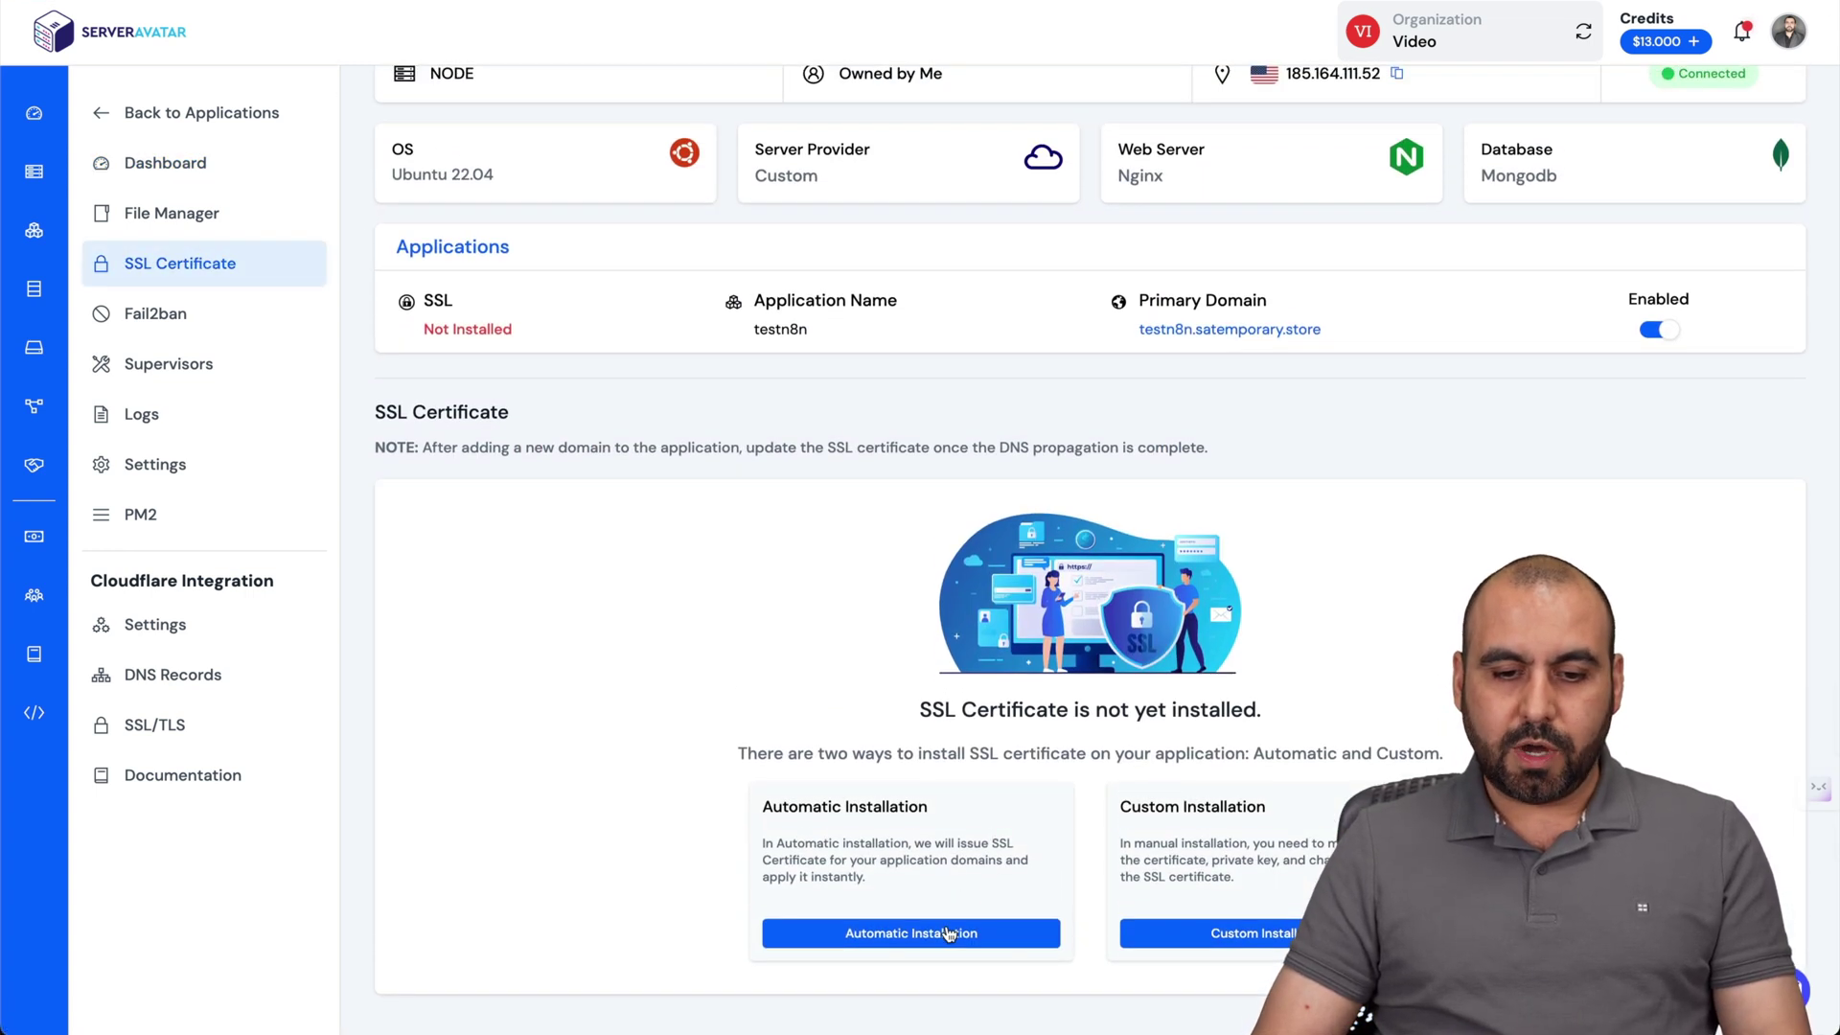
{"action": "left_click", "coordinate": [948, 934]}
{"action": "scroll", "coordinate": [1054, 863], "scroll_direction": "down", "scroll_amount": 5}
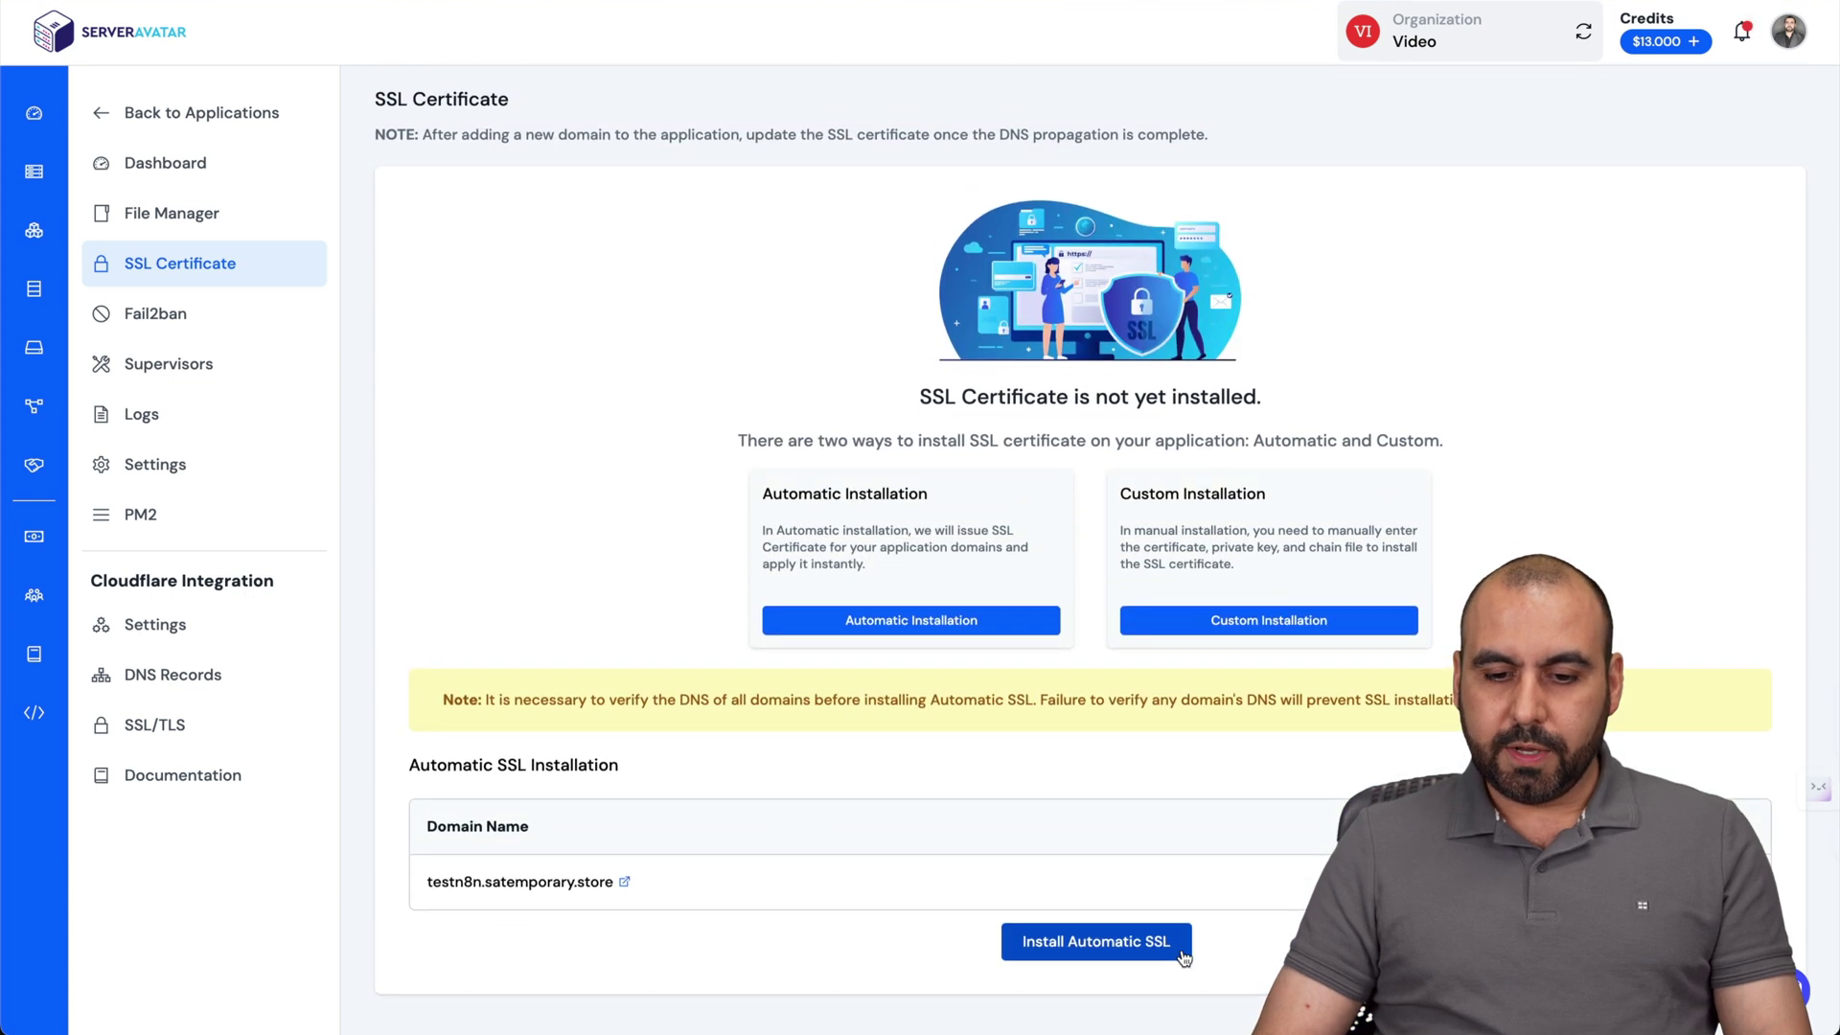
{"action": "left_click", "coordinate": [1102, 943]}
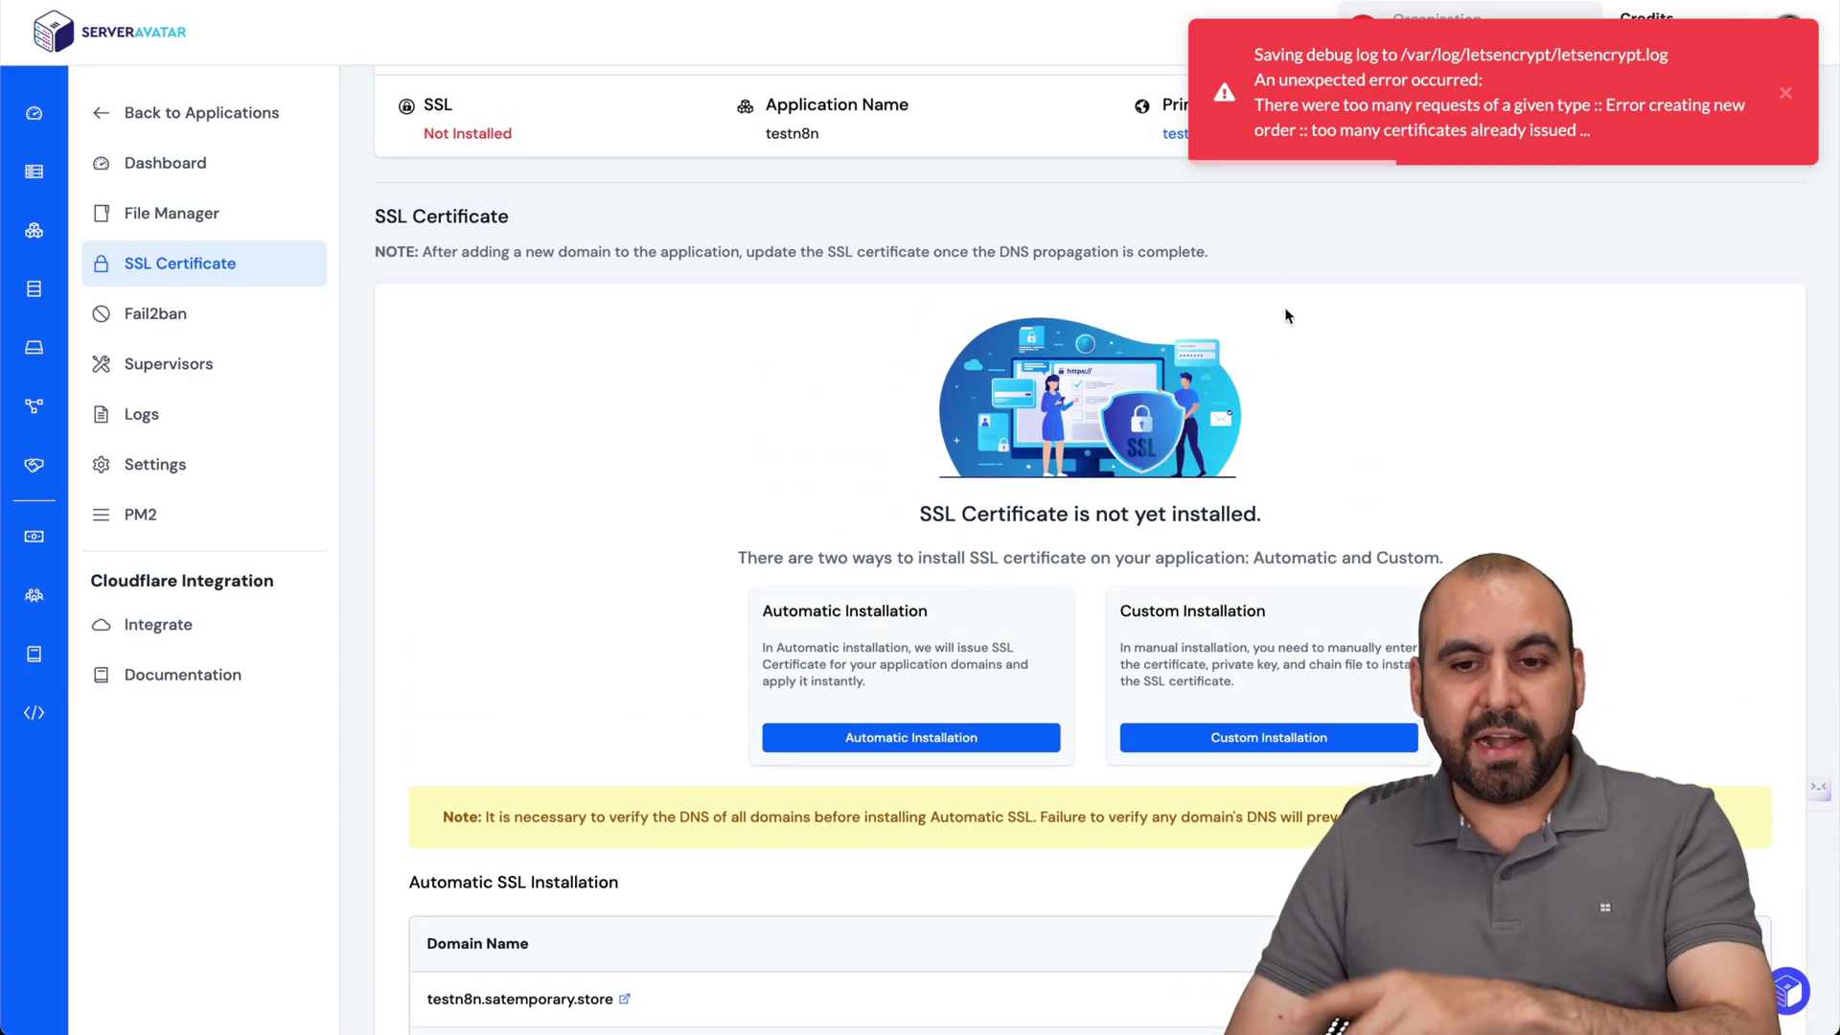
{"action": "scroll", "coordinate": [1299, 381], "scroll_direction": "down", "scroll_amount": 3}
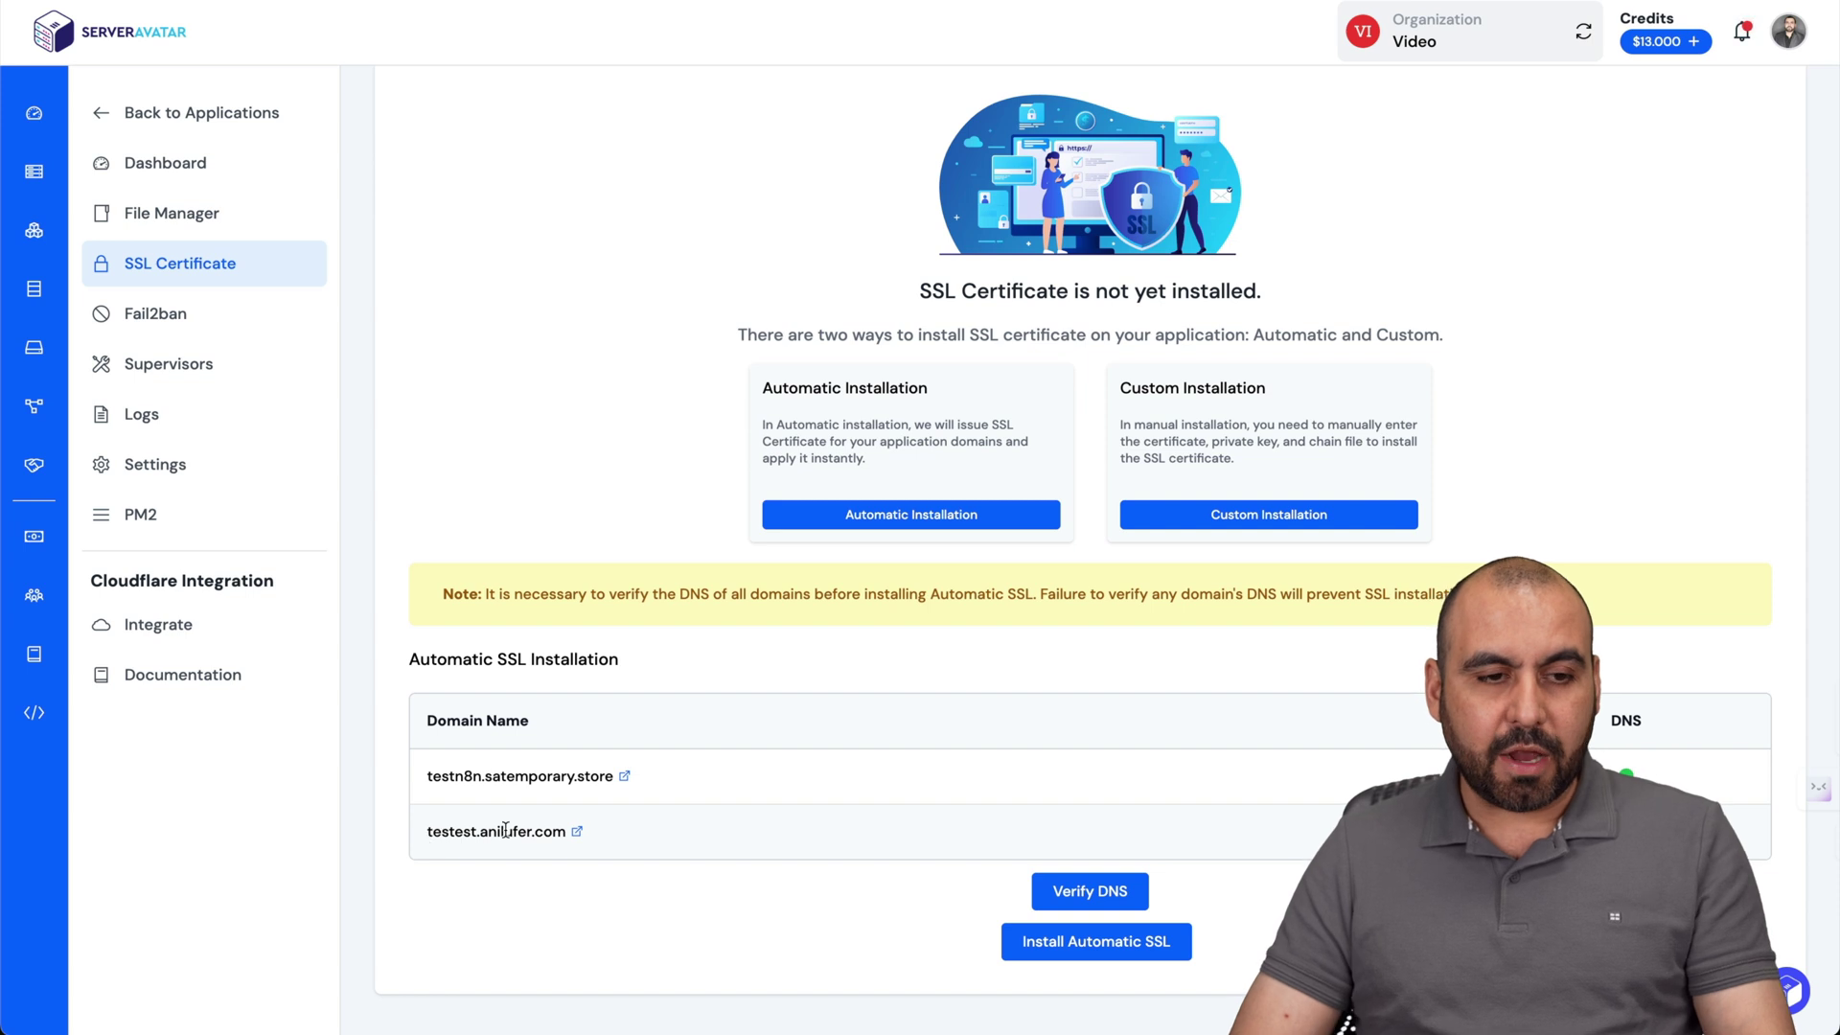
{"action": "left_click", "coordinate": [211, 172]}
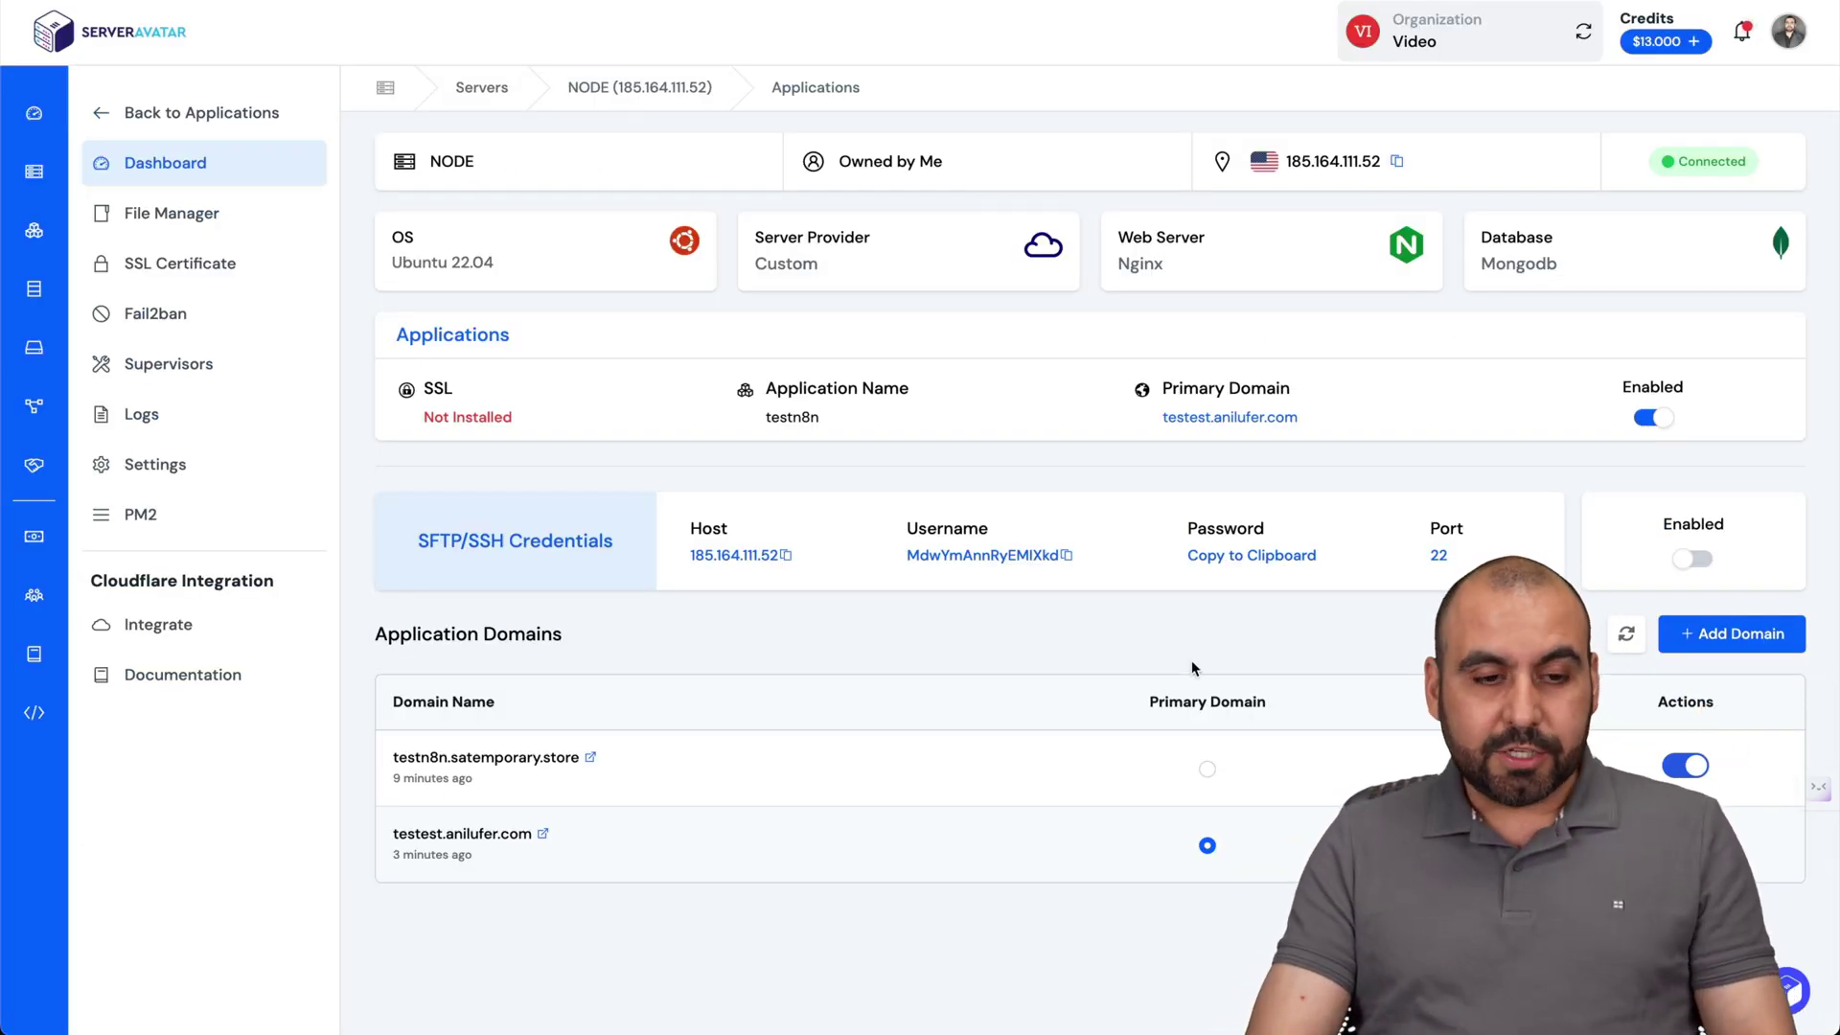
Load the custom domain in a private browser window.
{"action": "key", "text": "super+shift+n"}
{"action": "type", "text": "https://testest.anilufer.com/"}
{"action": "key", "text": "Return"}
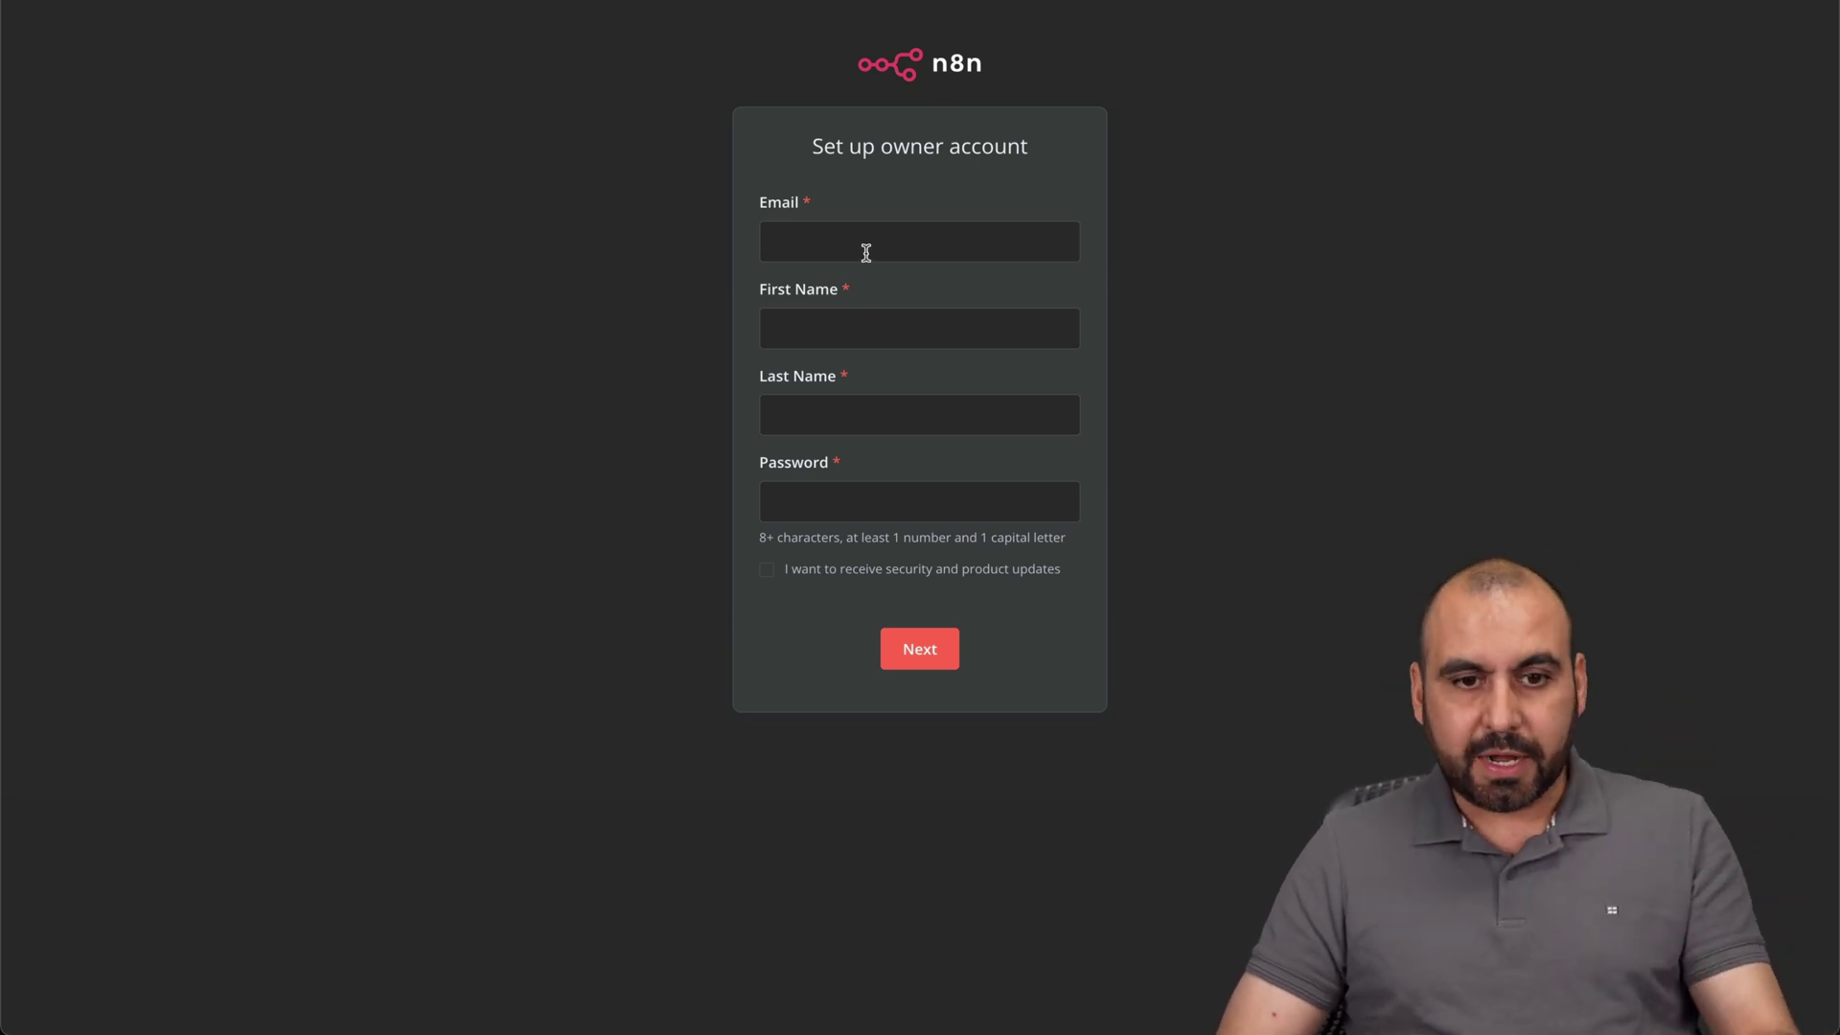
Fill in the owner's e-mail, name and pasted password, then submit the form.
{"action": "left_click", "coordinate": [892, 331]}
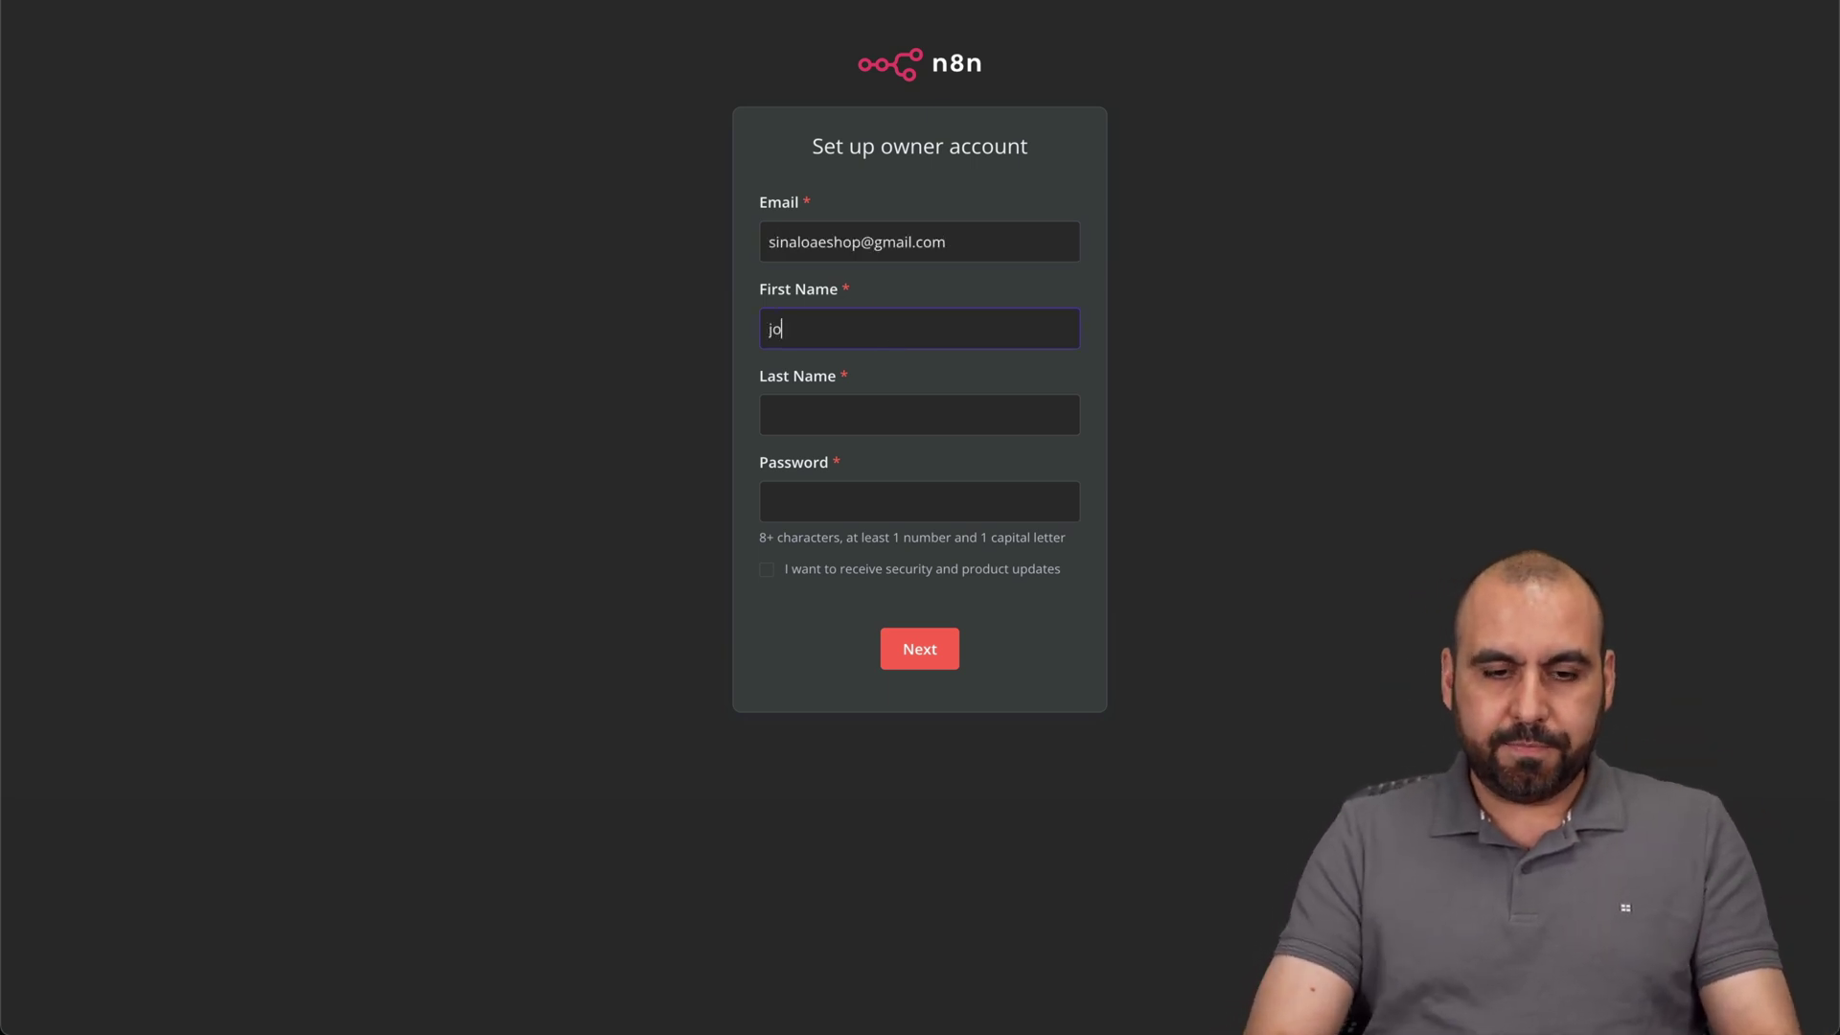
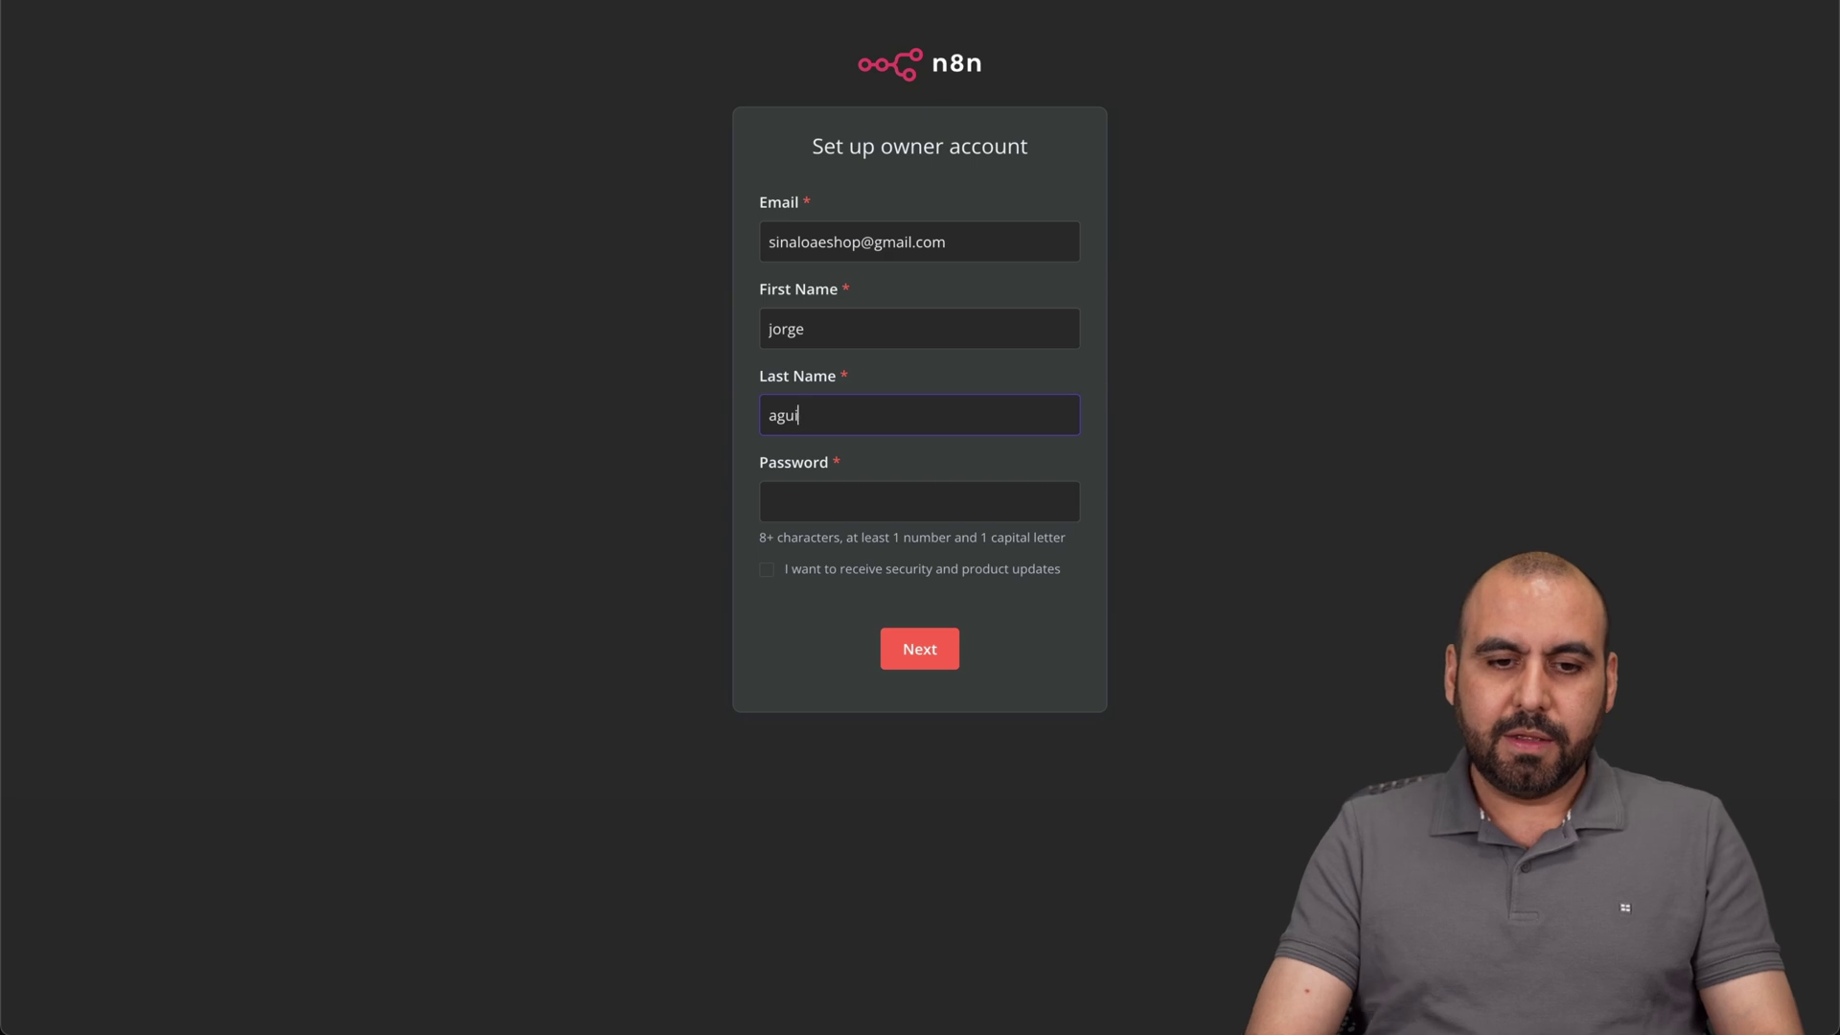
{"action": "key", "text": "Tab"}
{"action": "right_click", "coordinate": [906, 502]}
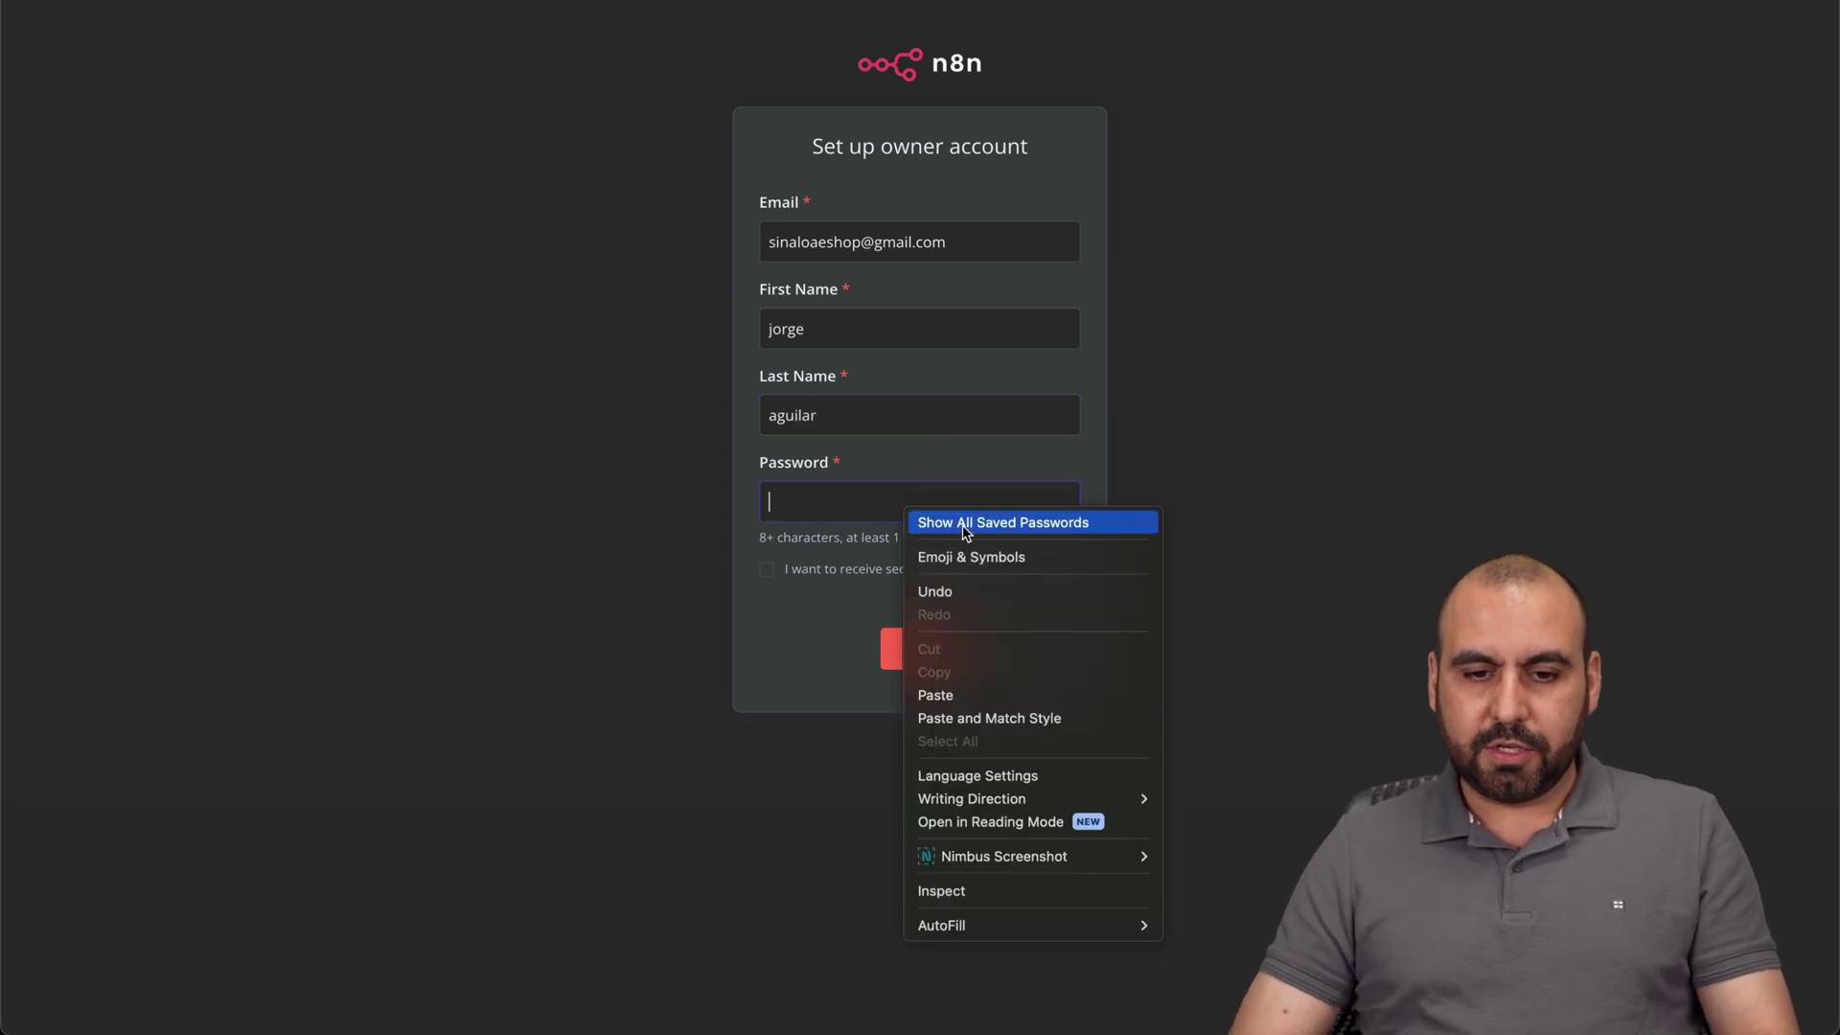
{"action": "left_click", "coordinate": [874, 498]}
{"action": "key", "text": "super+v"}
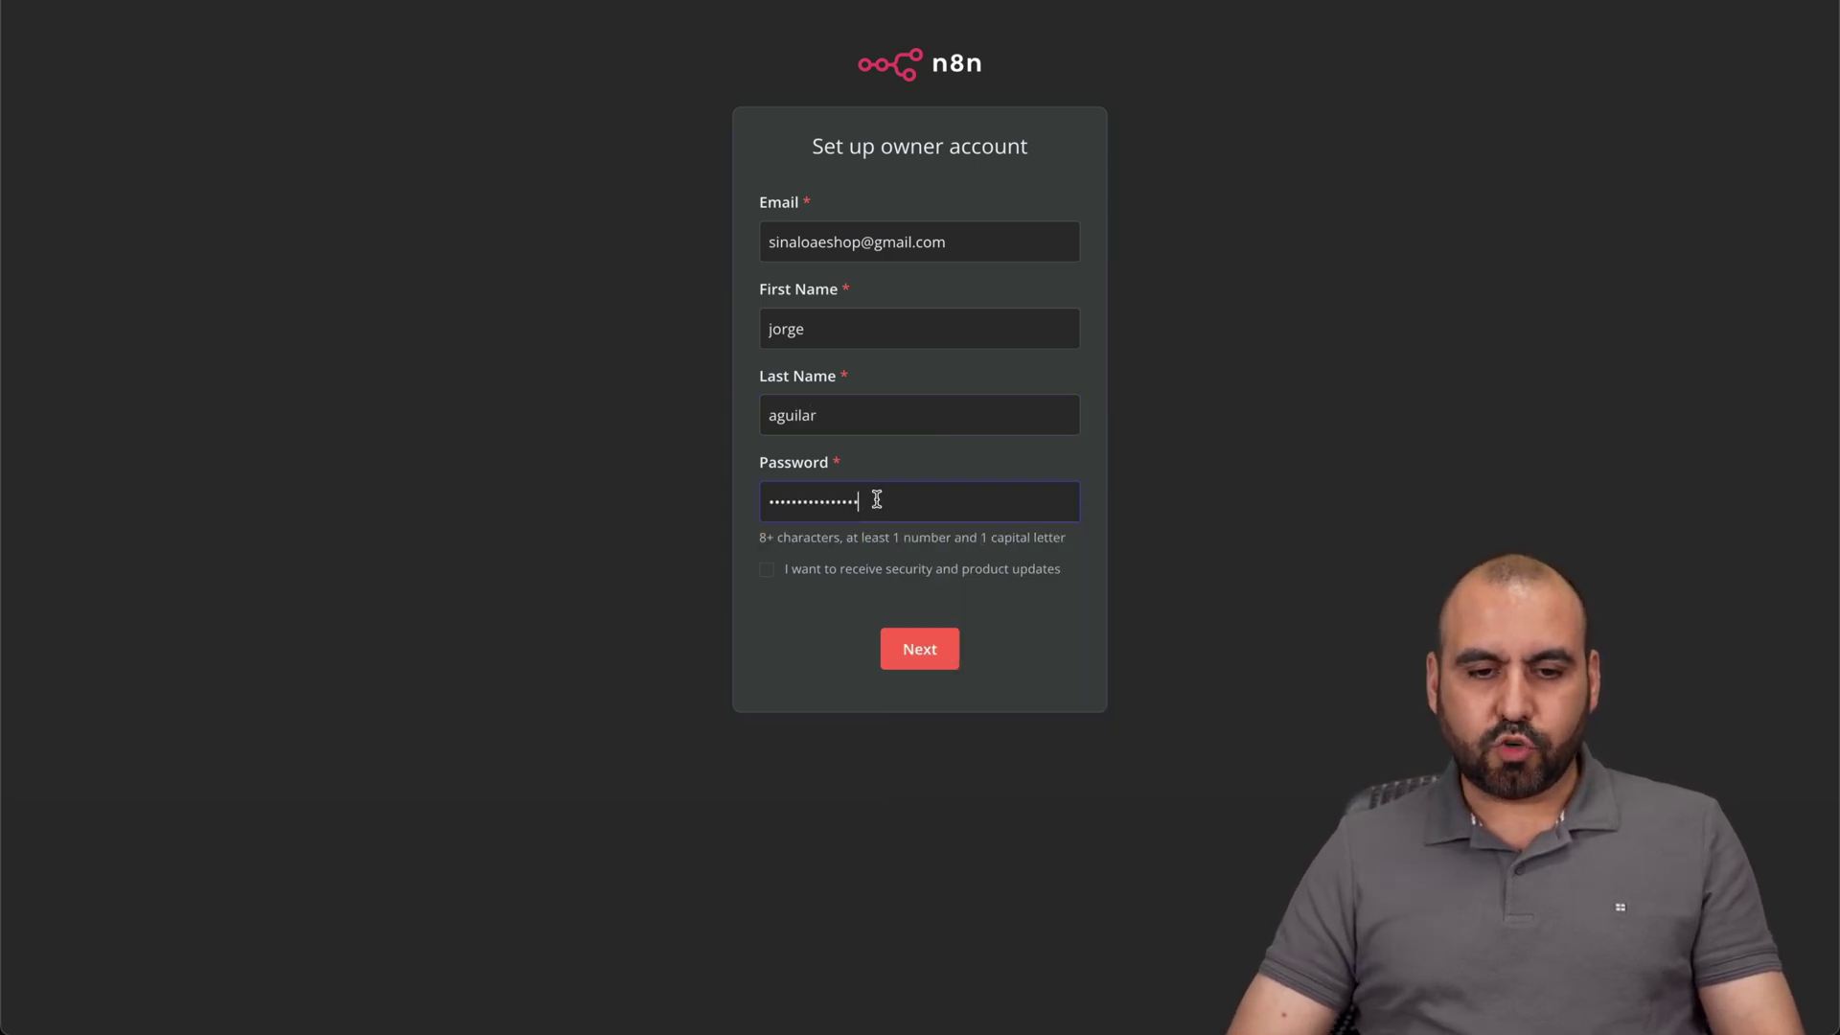
{"action": "left_click", "coordinate": [934, 655]}
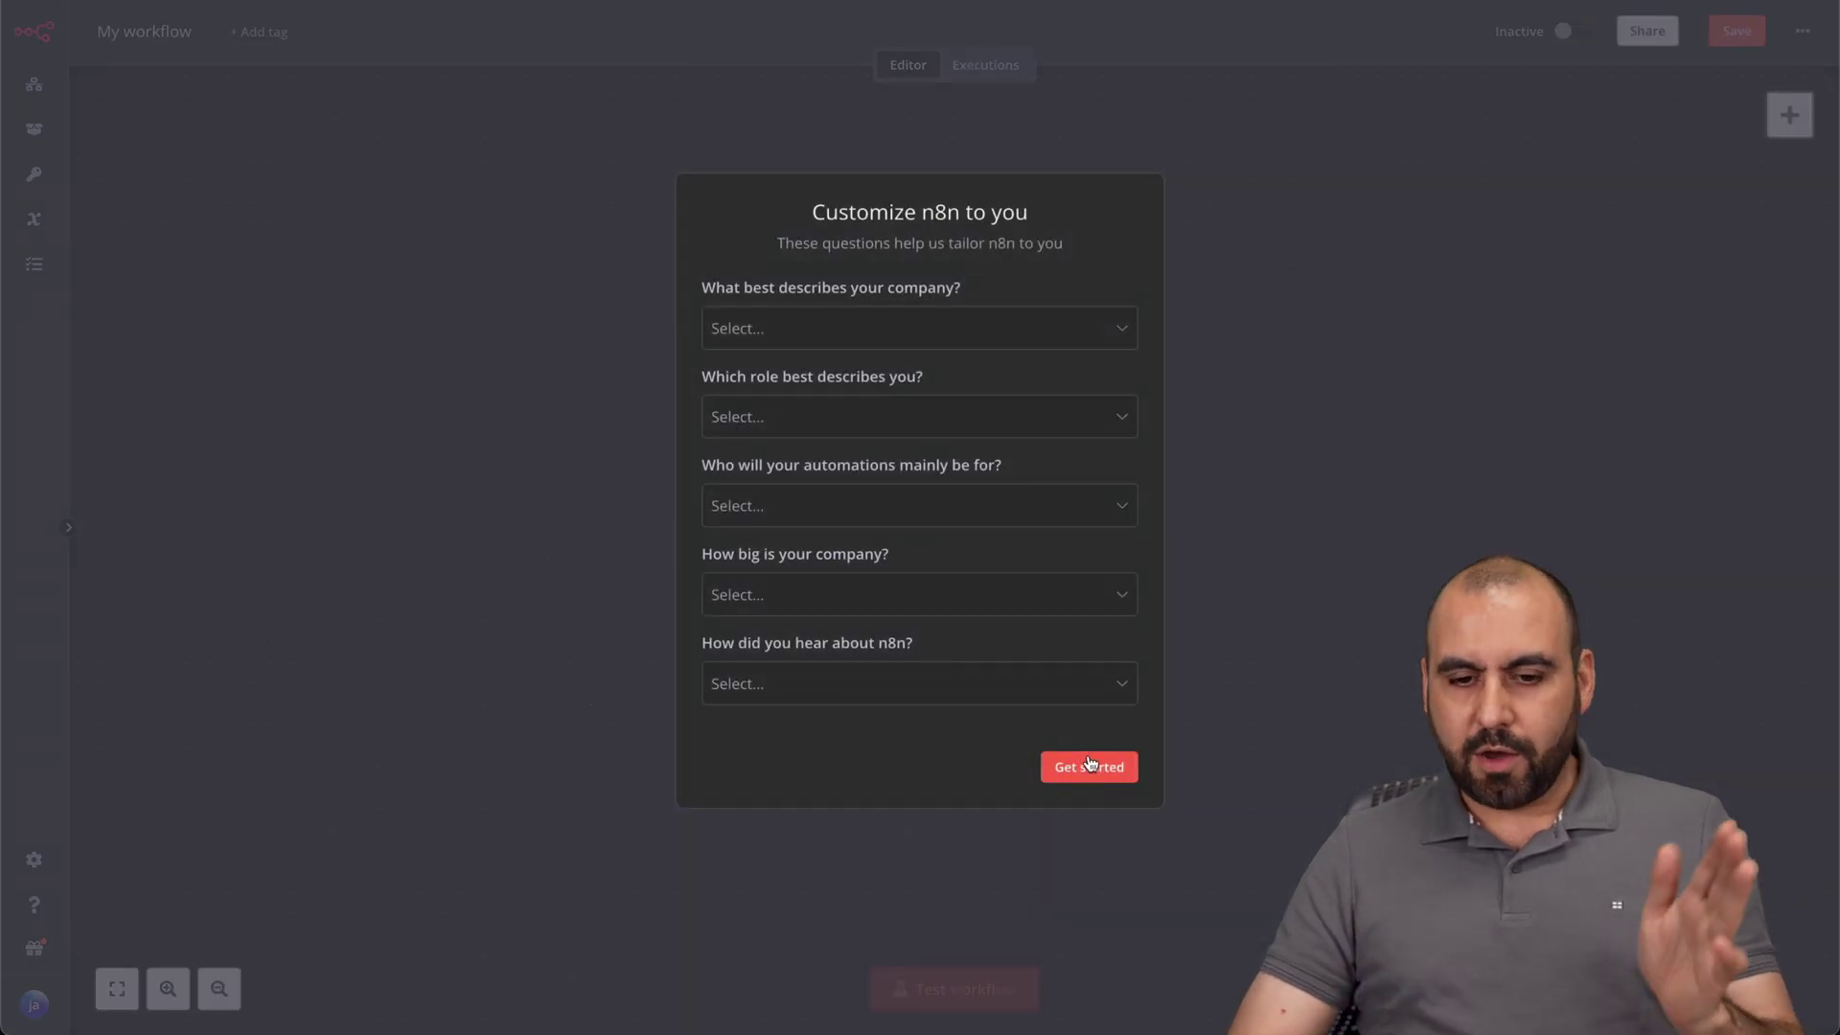
Skip the questionnaire and add a manual trigger as the workflow's first step.
{"action": "left_click", "coordinate": [1093, 768]}
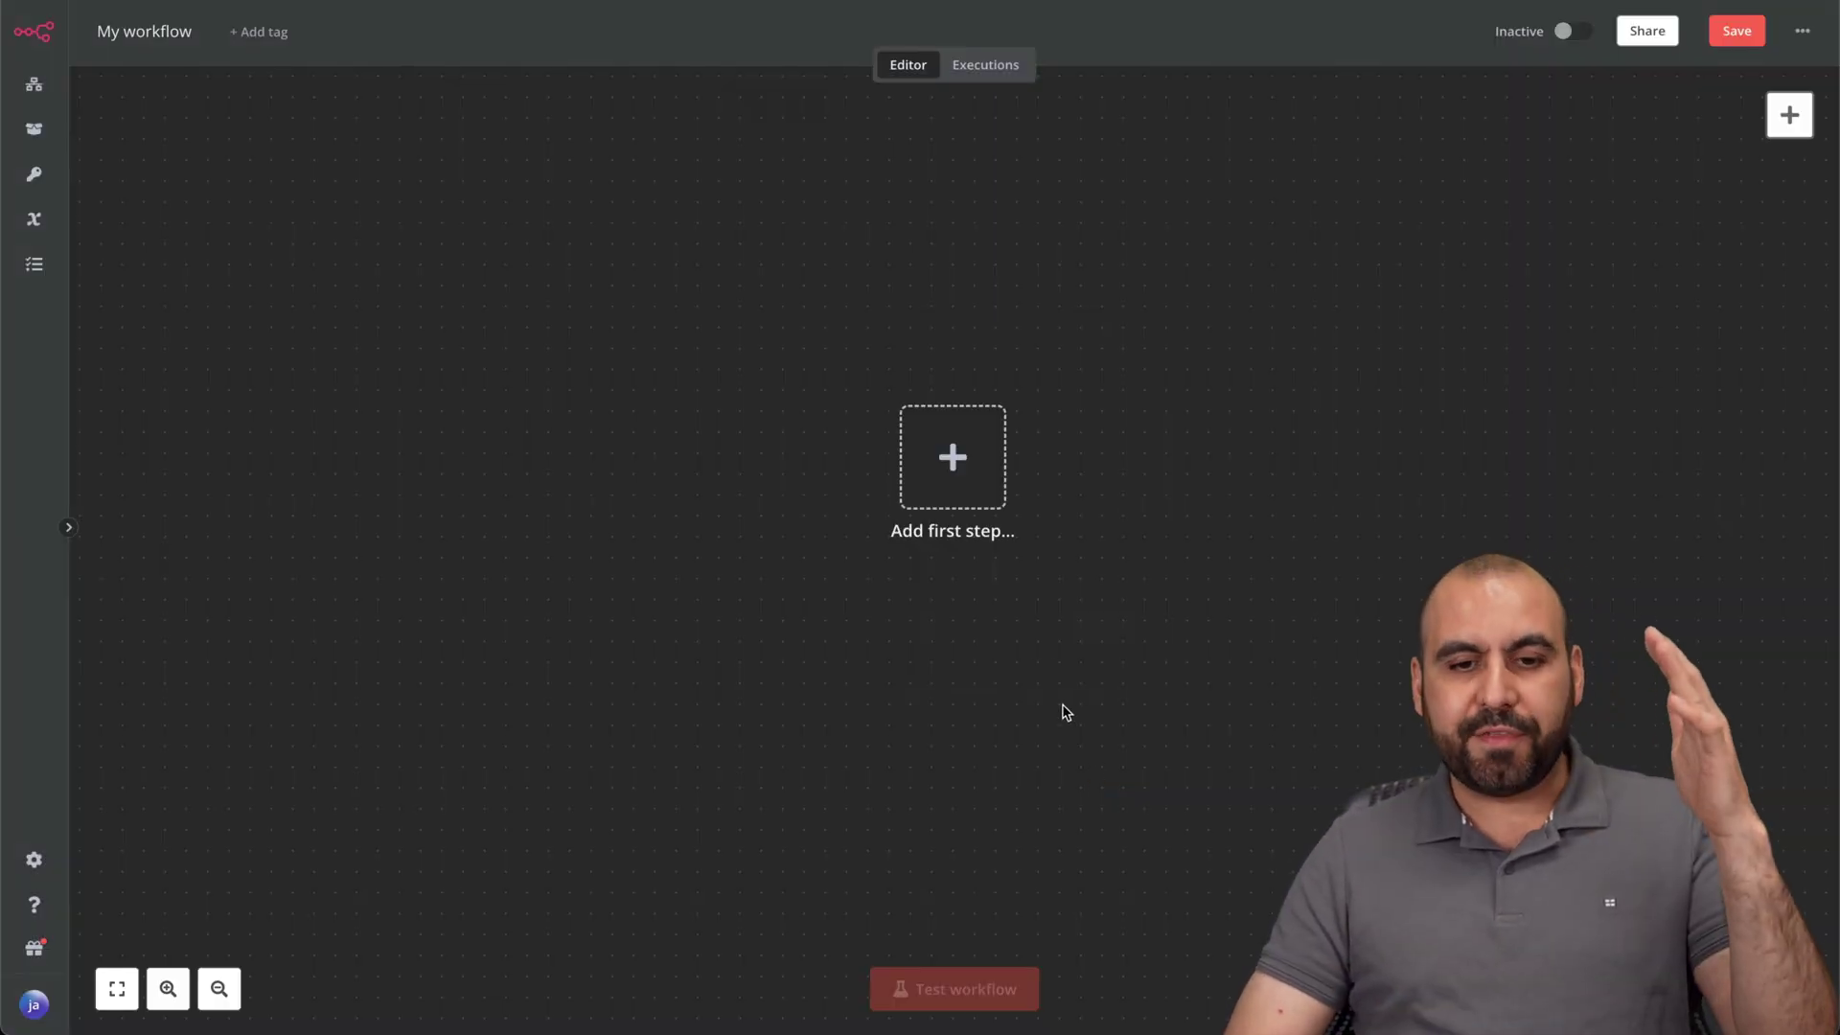
{"action": "left_click", "coordinate": [967, 500]}
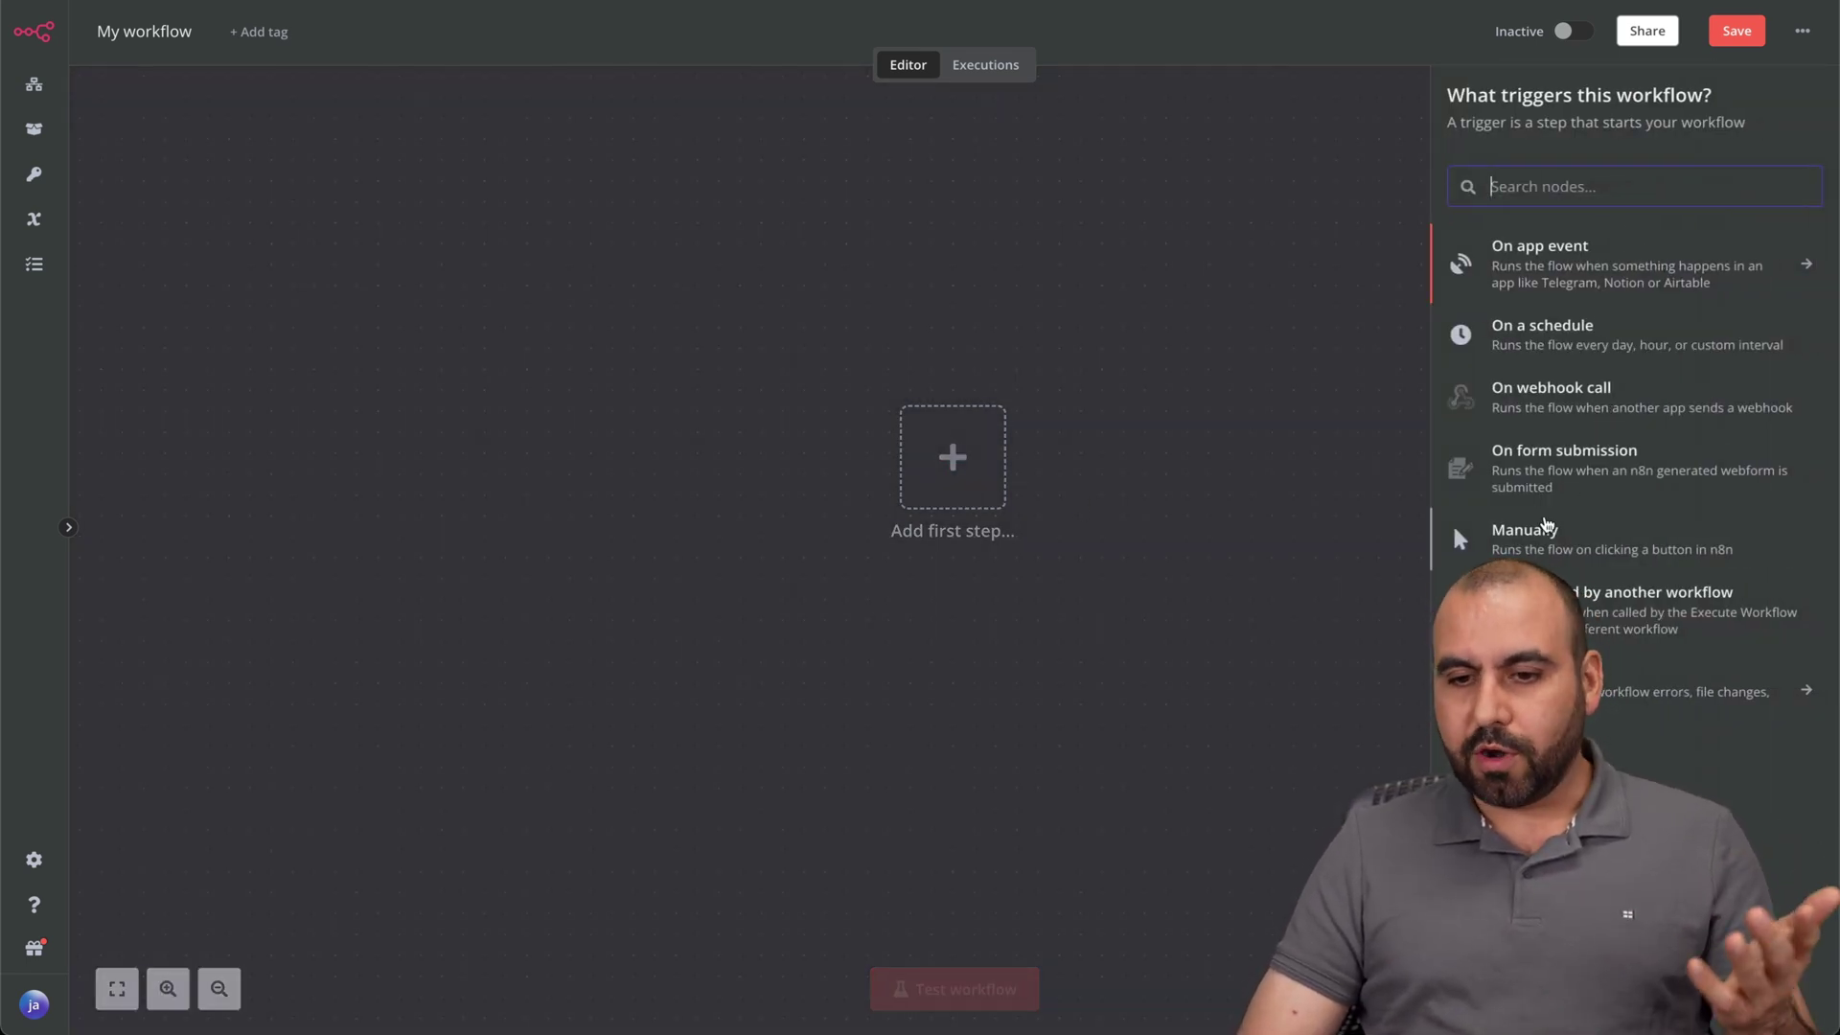
{"action": "left_click", "coordinate": [1538, 556]}
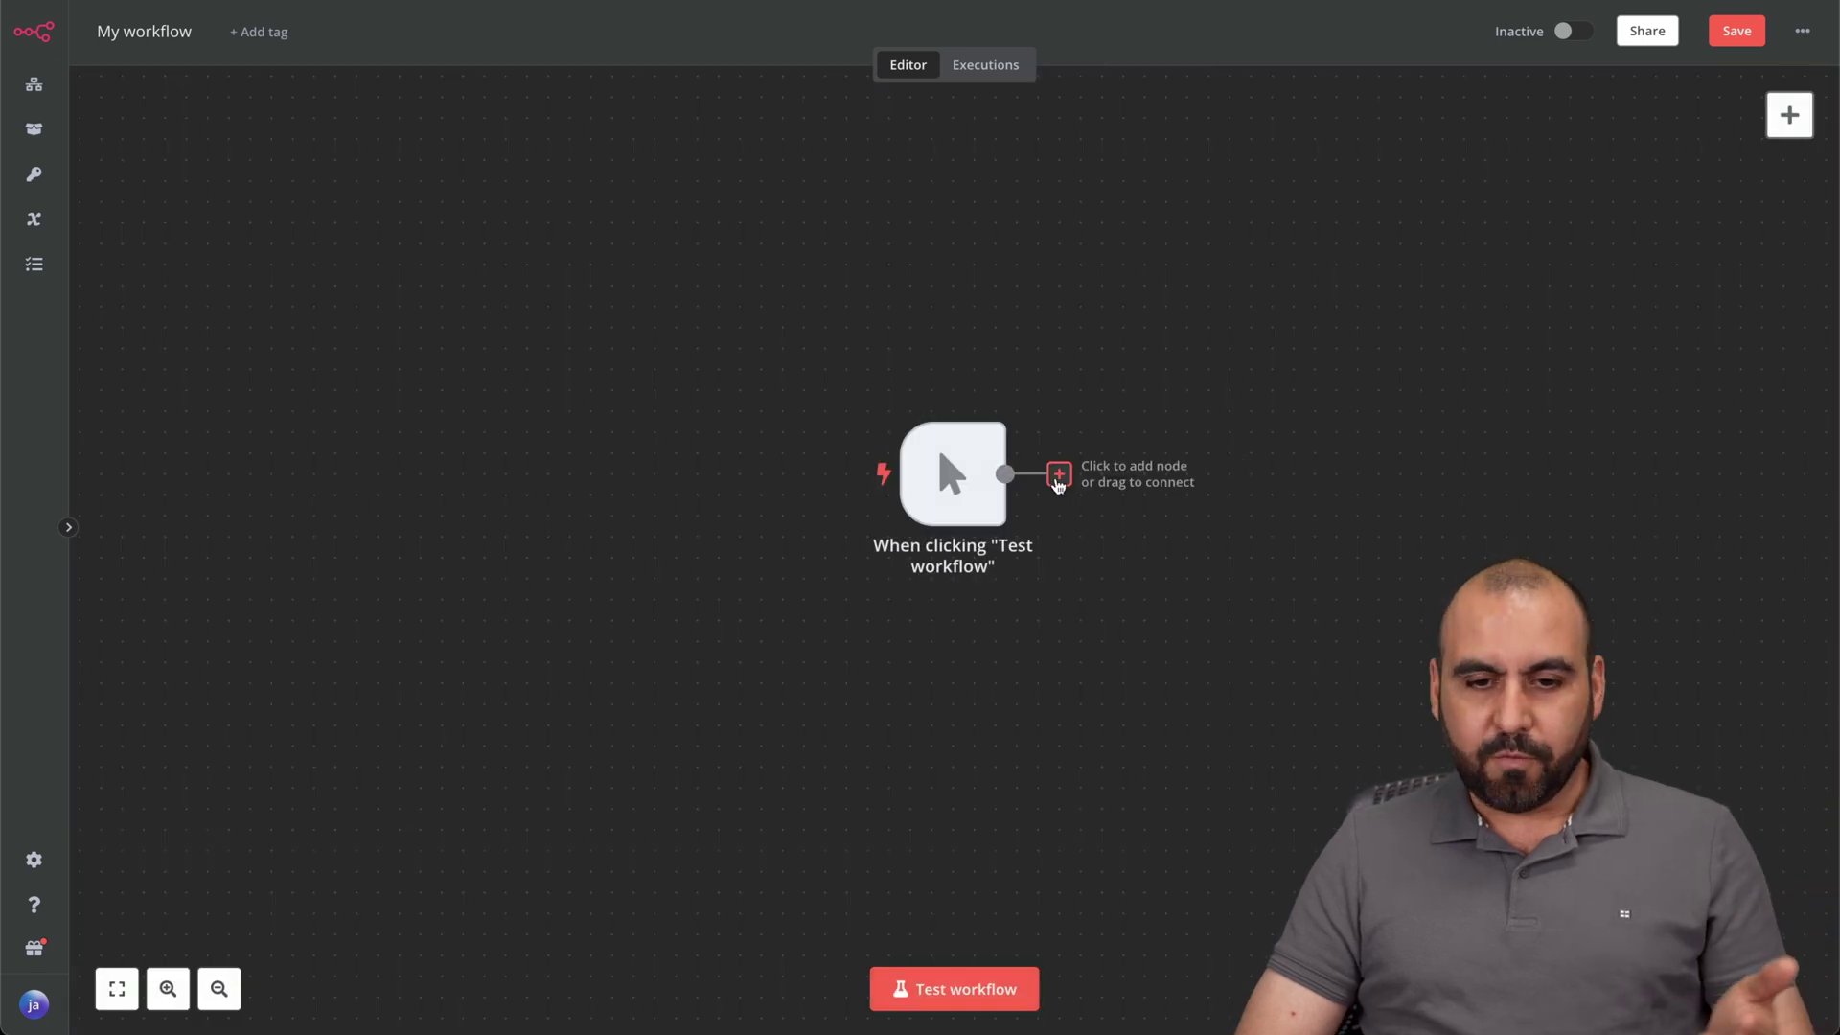
Browse the next-node categories after the manual trigger, including AI.
{"action": "left_click", "coordinate": [1059, 479]}
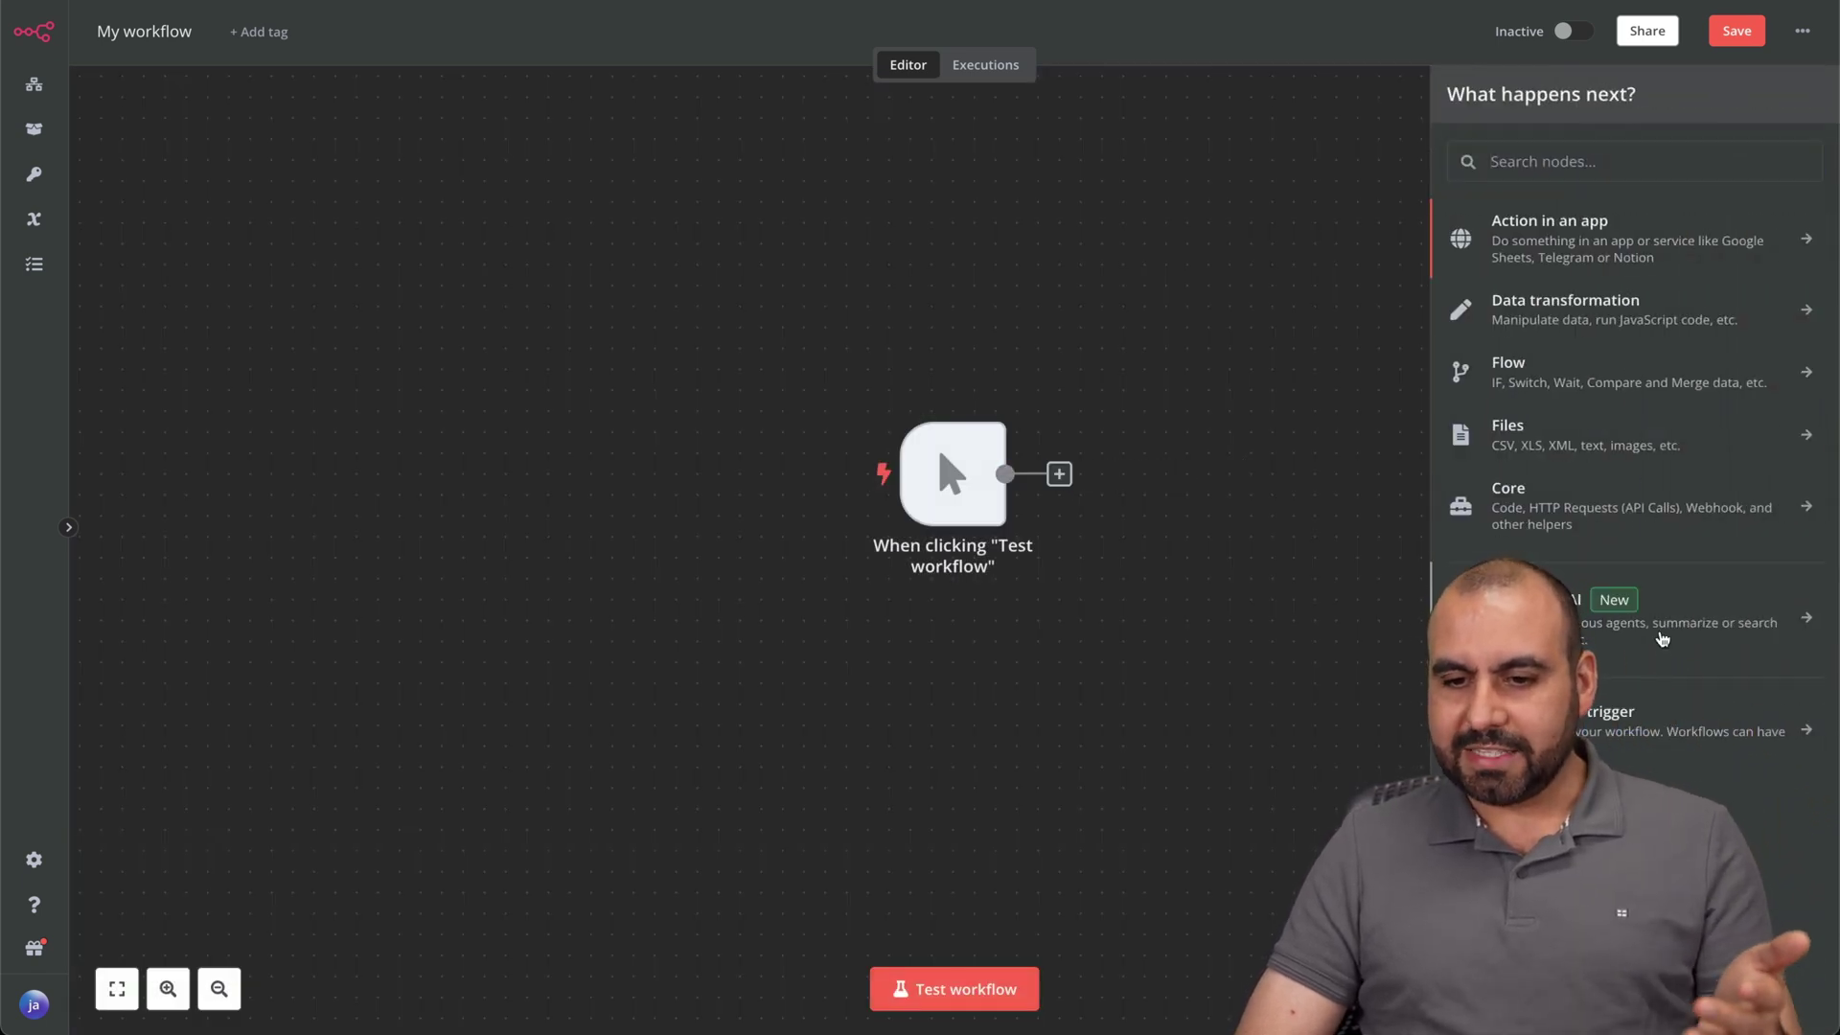
{"action": "left_click", "coordinate": [1663, 632]}
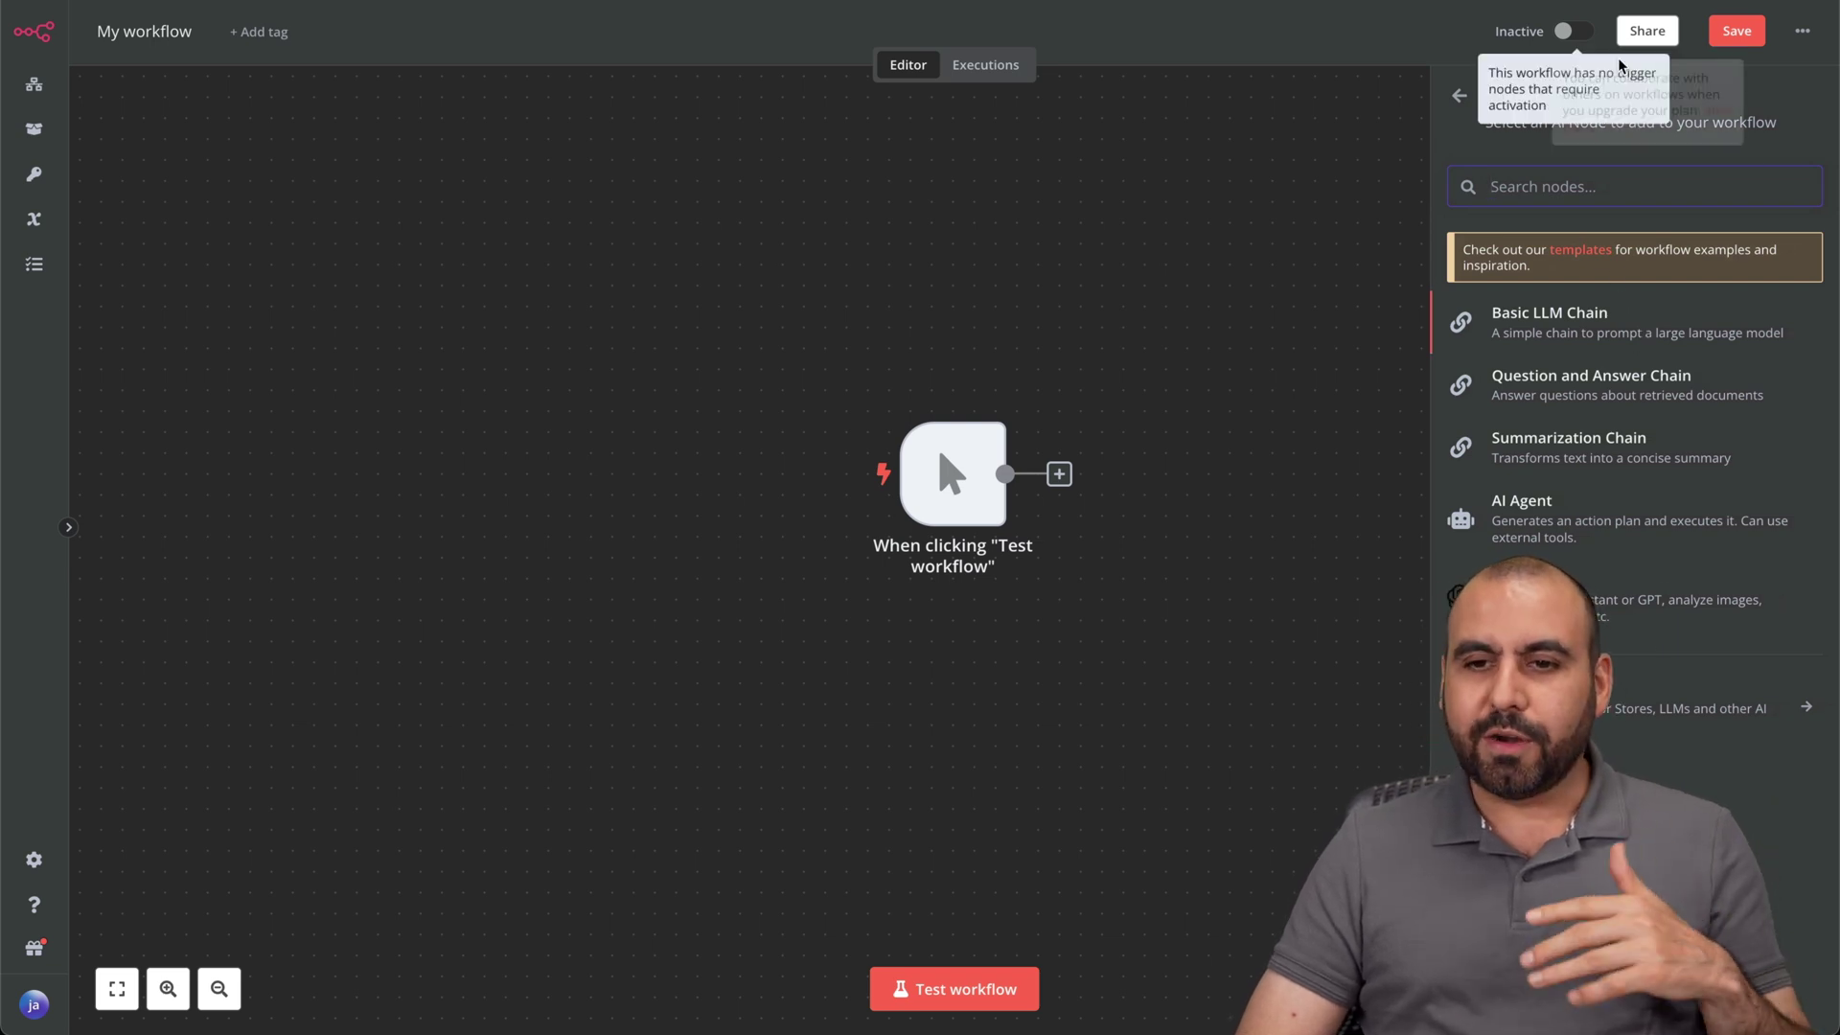
{"action": "left_click", "coordinate": [1461, 99]}
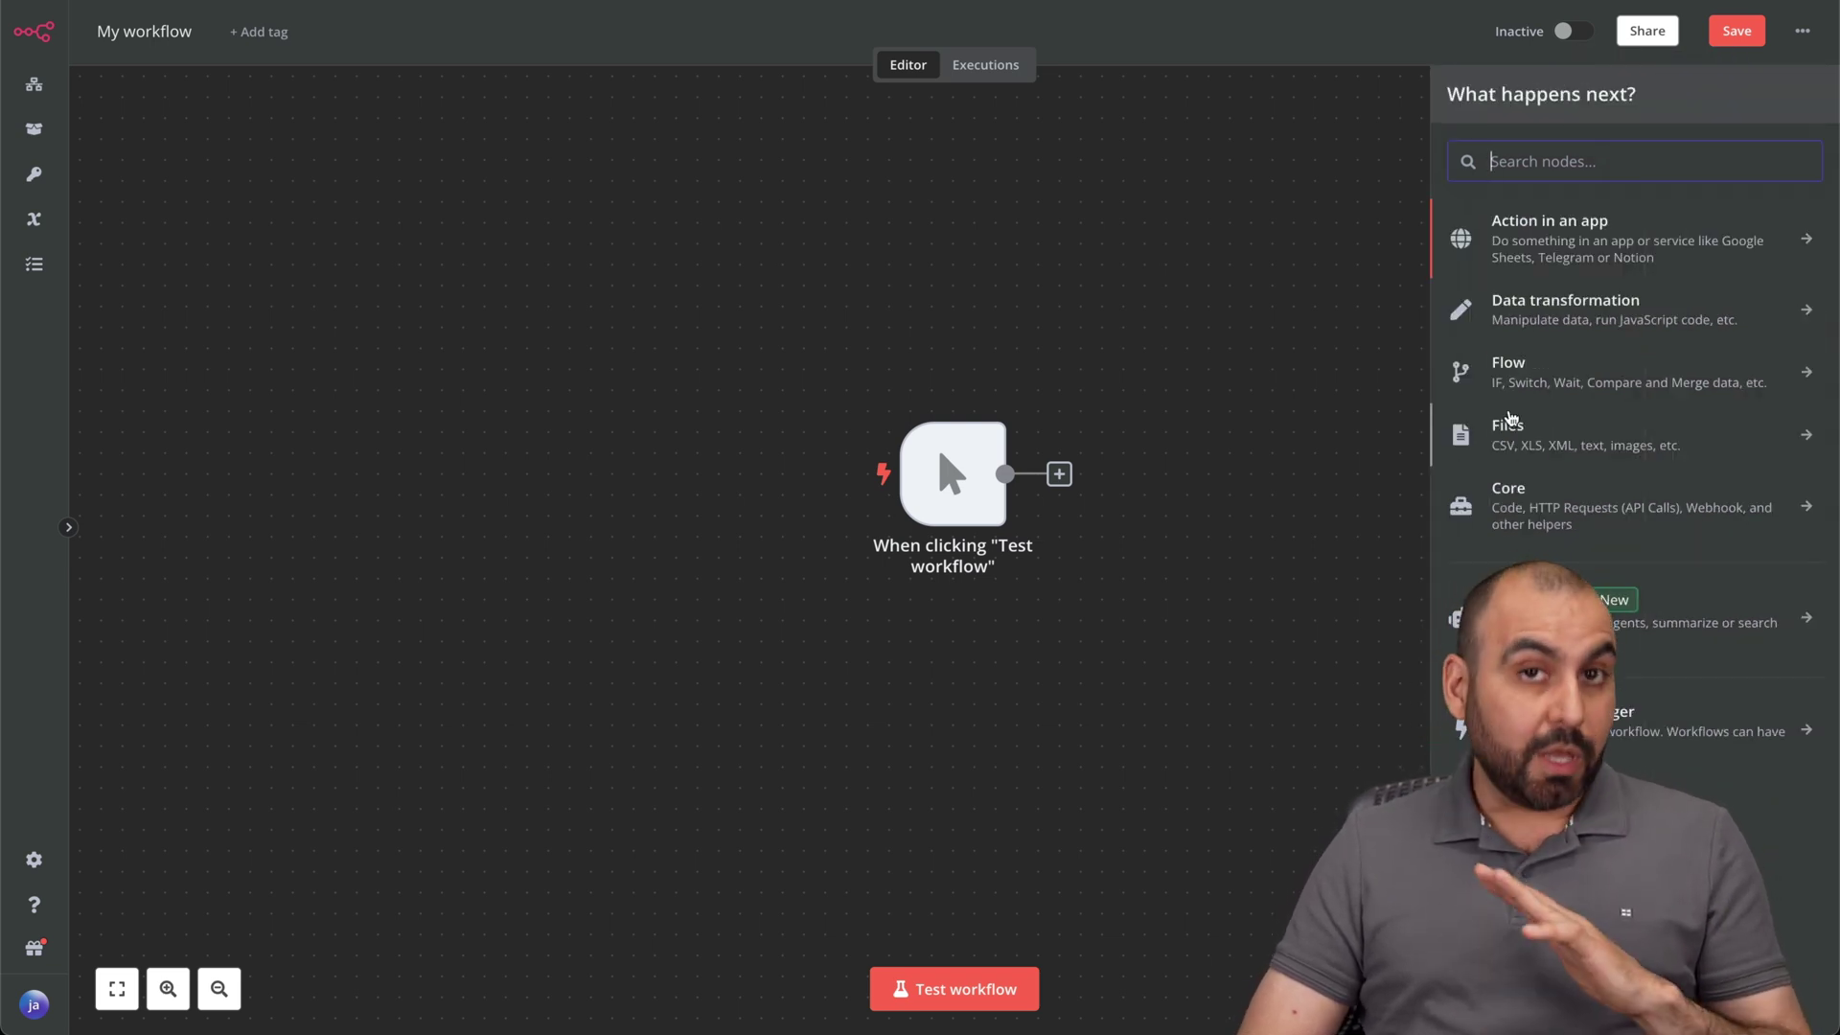